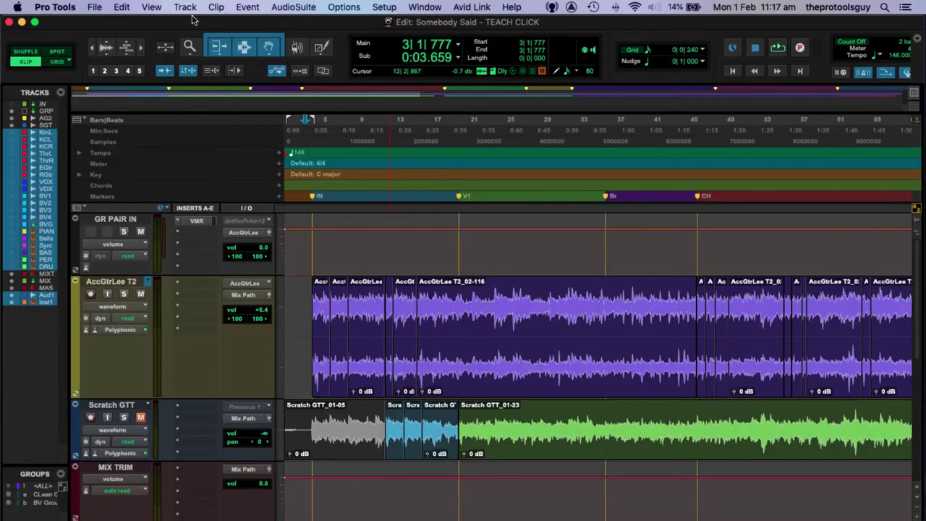
Create a click track and move it above the GR PAIR IN track.
left_click(186, 7)
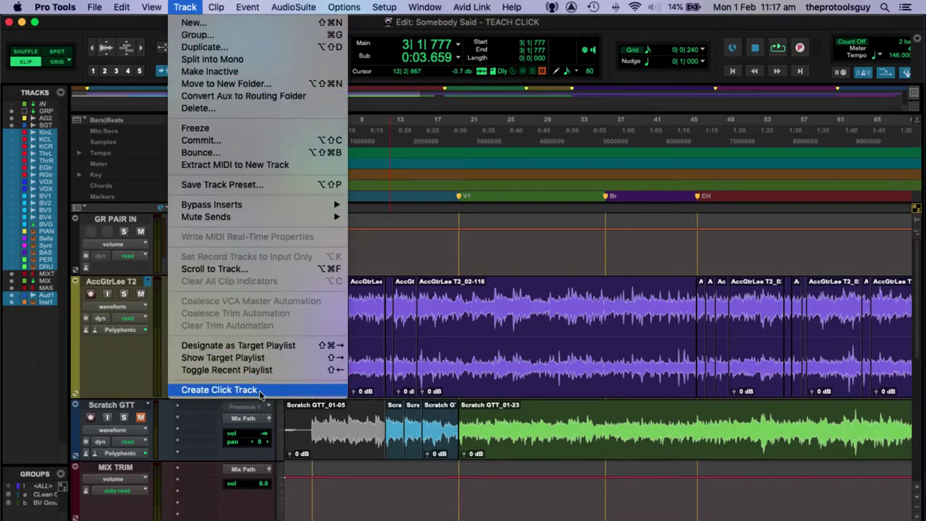
left_click(219, 390)
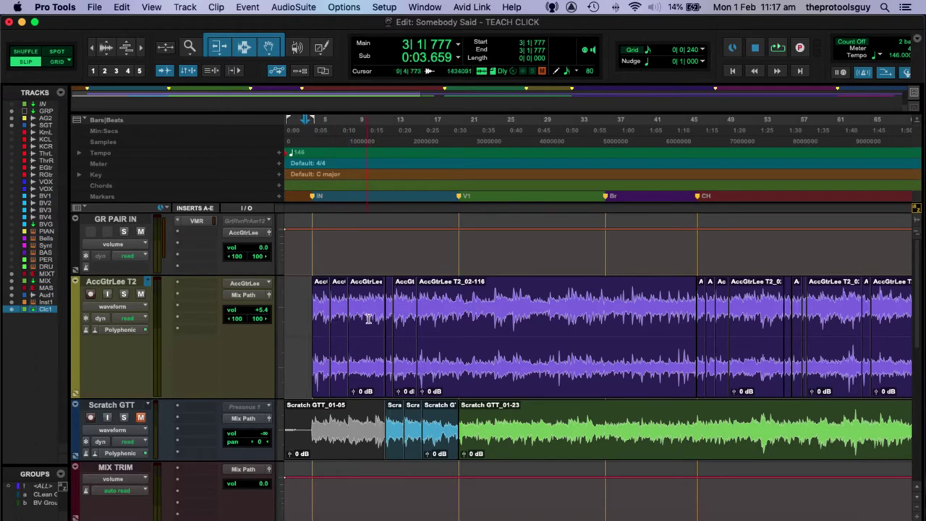
scroll(375, 320, "down", 15)
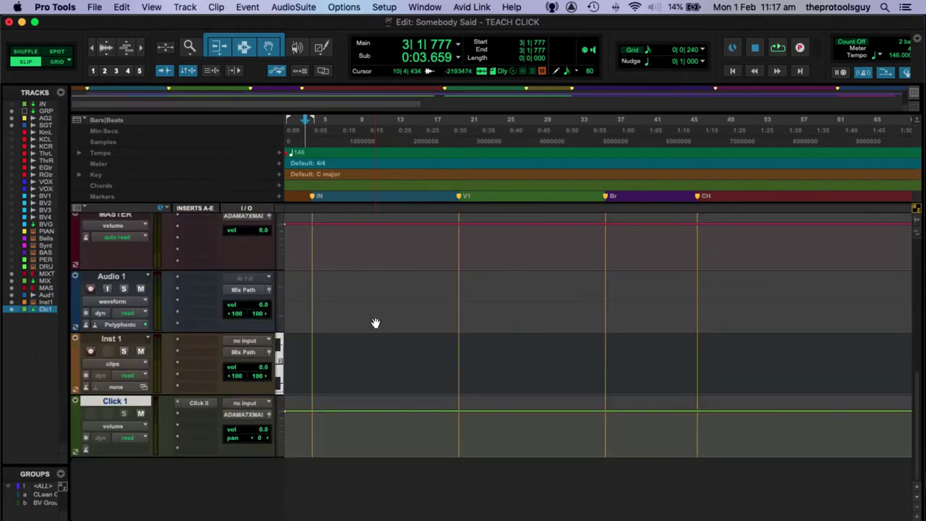
scroll(133, 319, "up", 12)
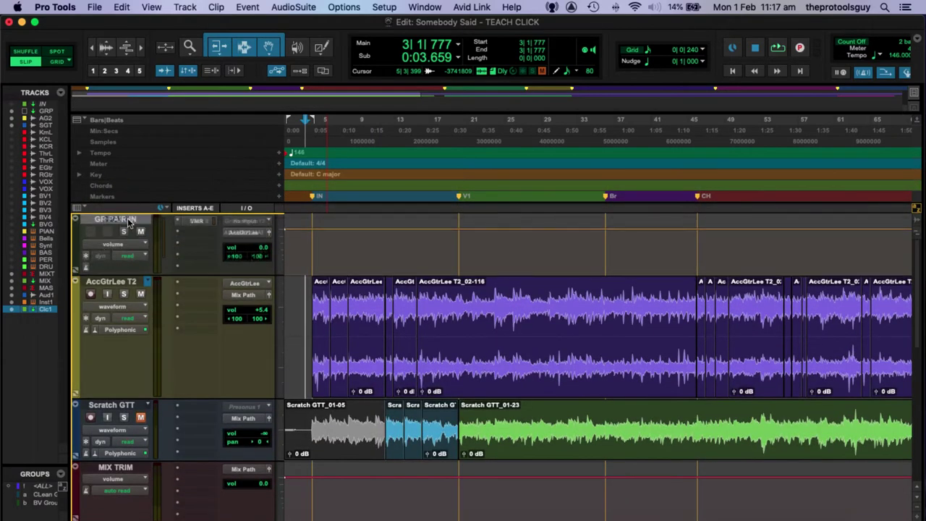
left_click_drag(129, 223, 130, 223)
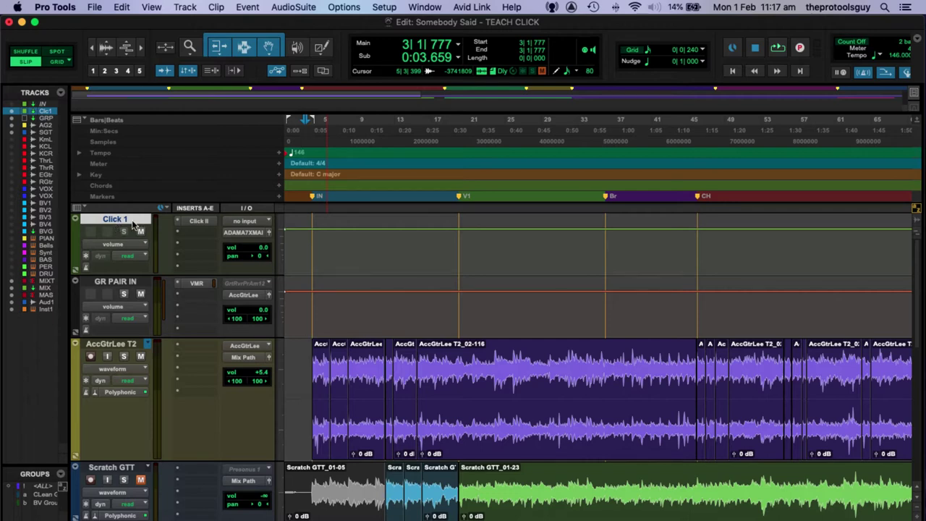
Review the Click II plug-in's tempo, note value and sound settings on the Click 1 track, then close it.
left_click(199, 221)
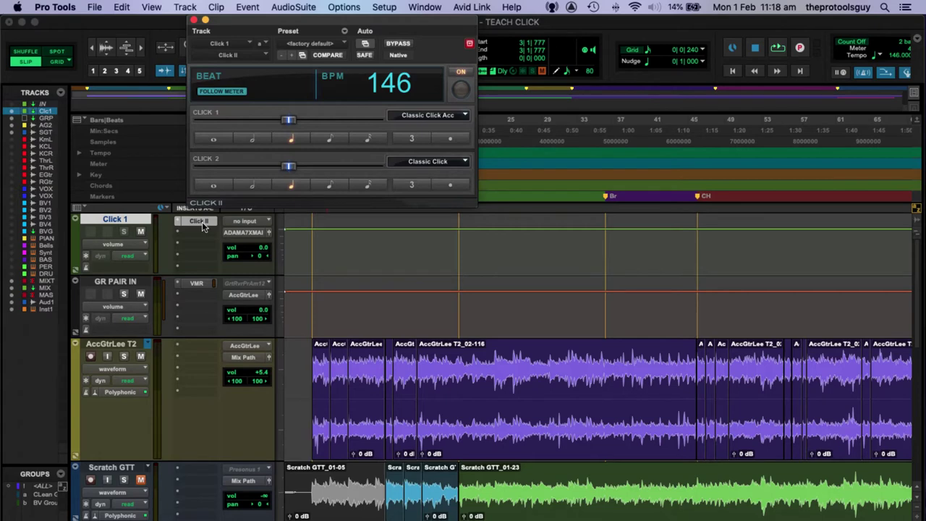
left_click_drag(328, 23, 442, 160)
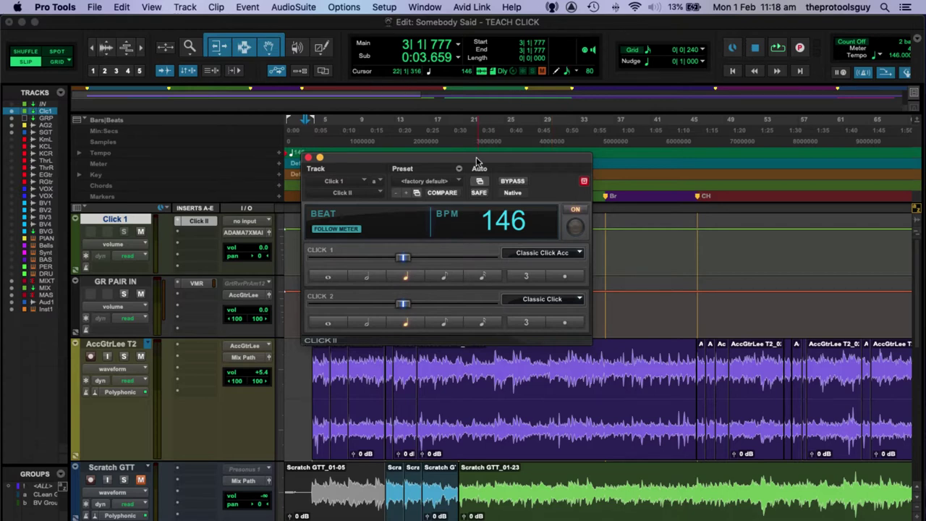
left_click_drag(476, 160, 471, 159)
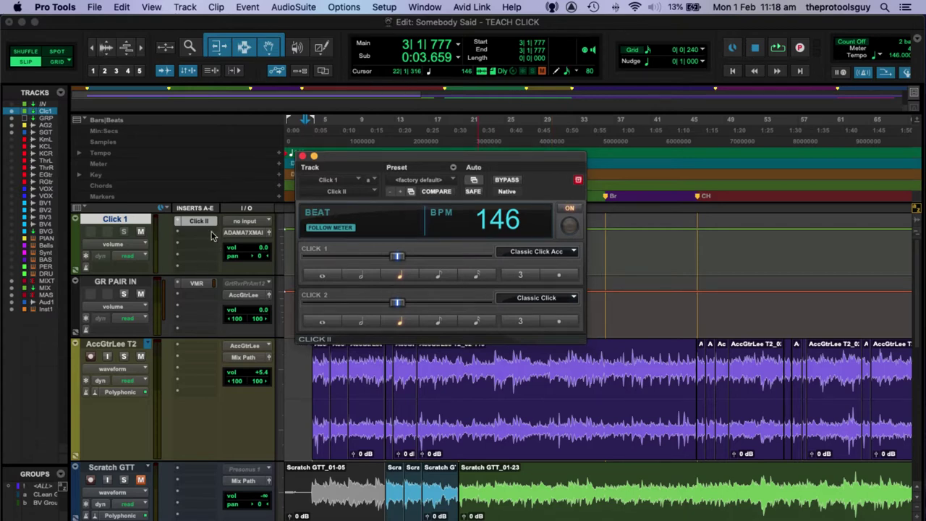
left_click_drag(372, 162, 422, 211)
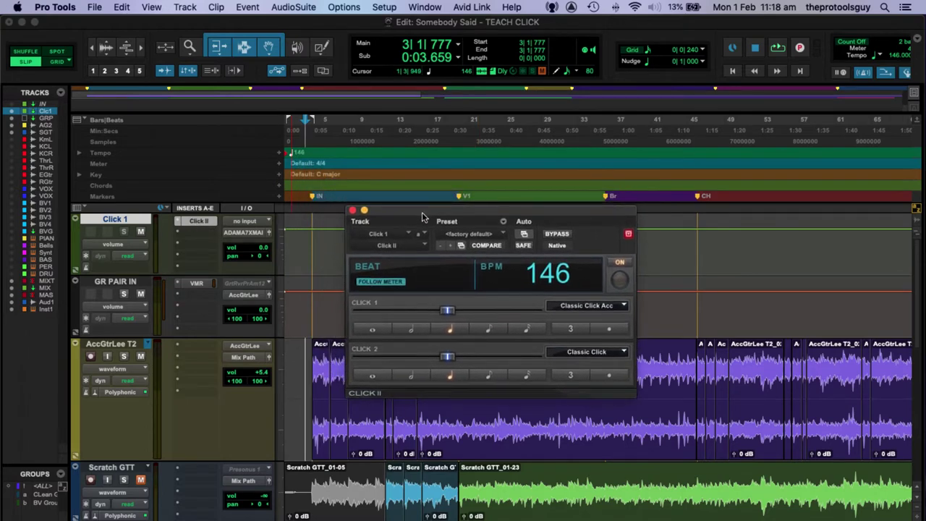
left_click(352, 210)
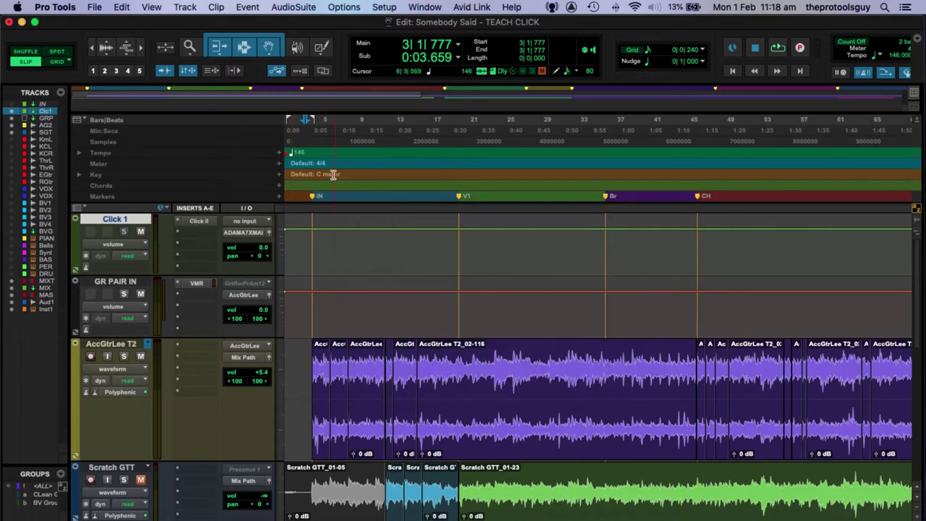
Expand the Tempo ruler's editor and reduce its height so more of the tracks can be seen.
left_click(79, 154)
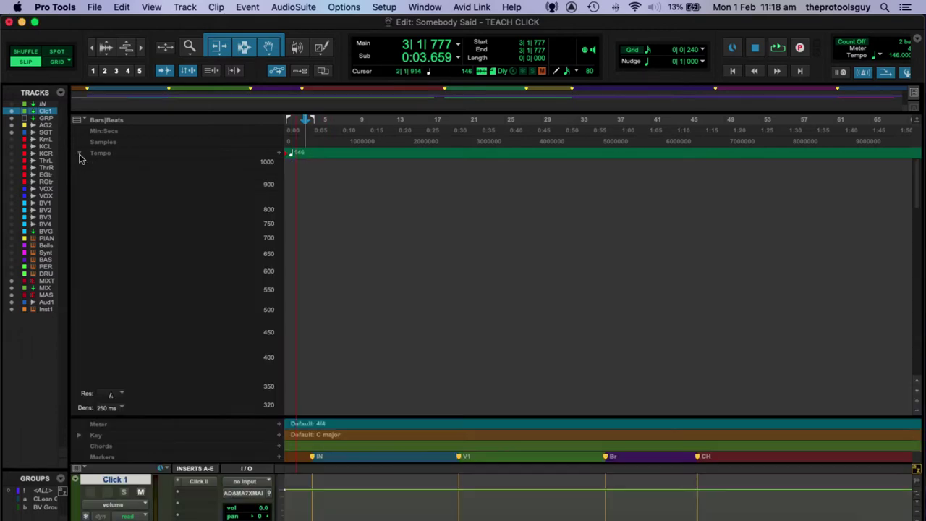
left_click_drag(213, 417, 202, 279)
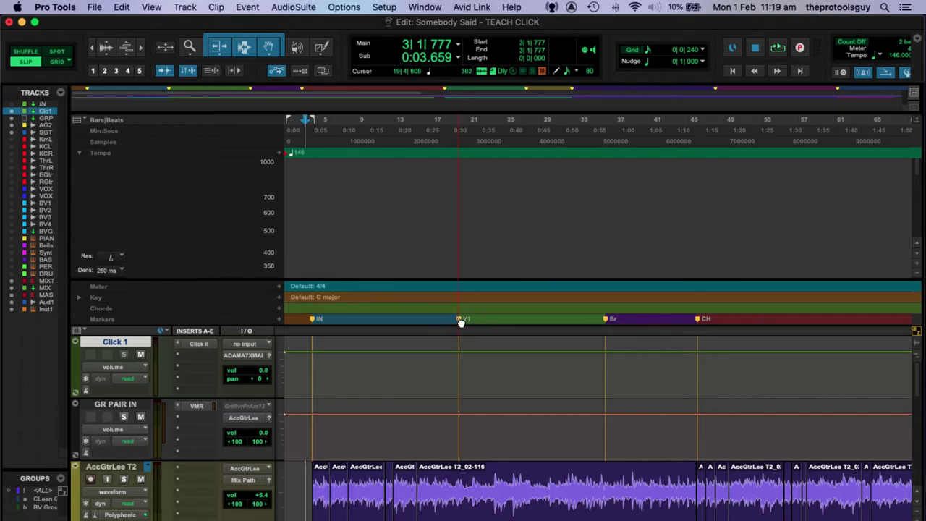
Place the cursor just after the V1 marker and examine the marker's position against the bars at closer and wider views.
left_click(459, 140)
key("super+bracketright")
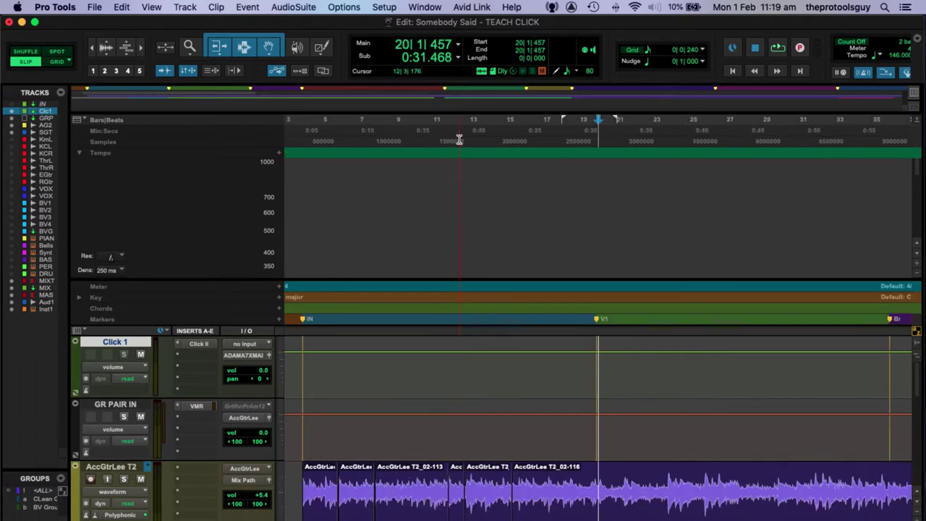
key("super+bracketright")
key("super+bracketright")
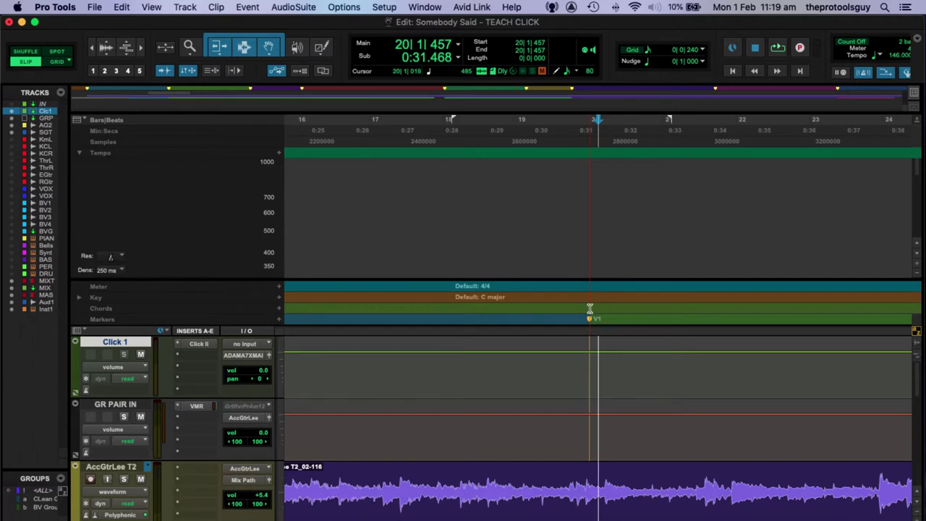
key("super+bracketleft")
key("super+bracketleft")
key("super+bracketleft")
key("super+bracketleft")
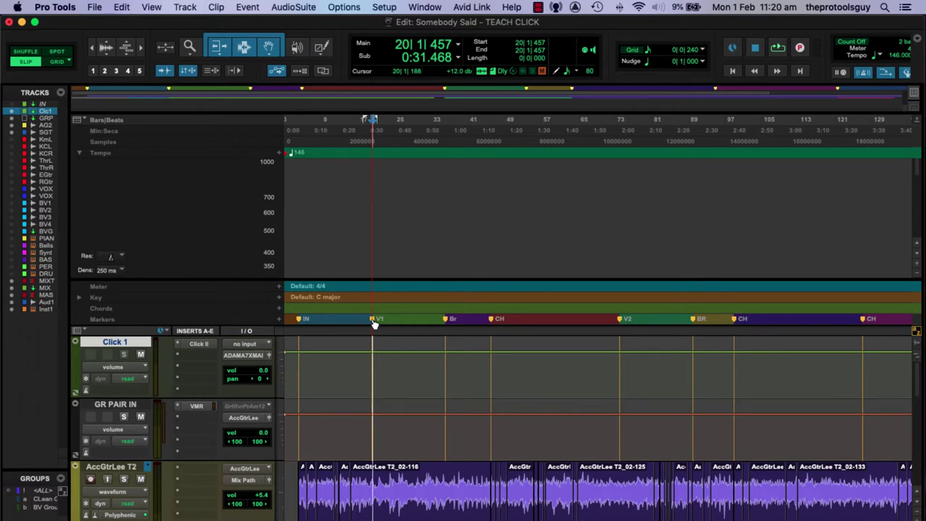
key("super+bracketright")
key("super+bracketright")
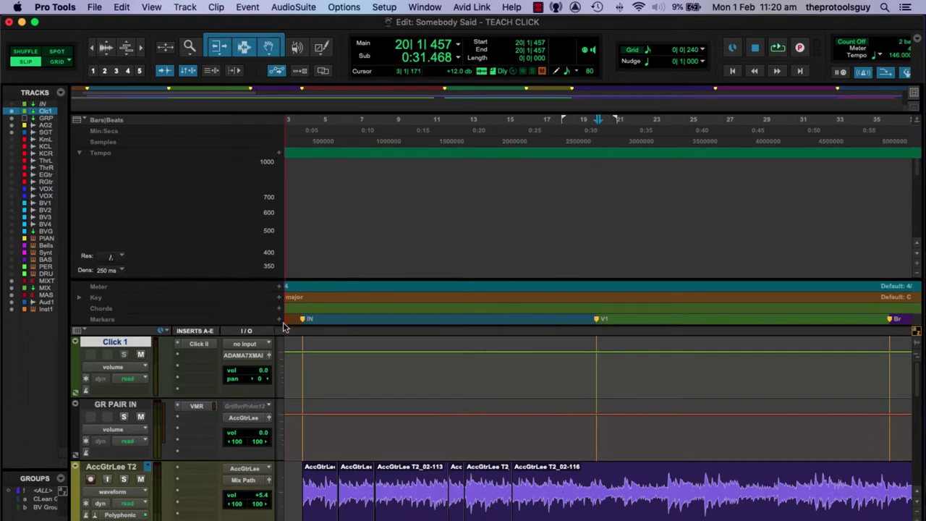
Check which rulers are shown and try adding a marker named IN as a new memory location.
left_click(78, 122)
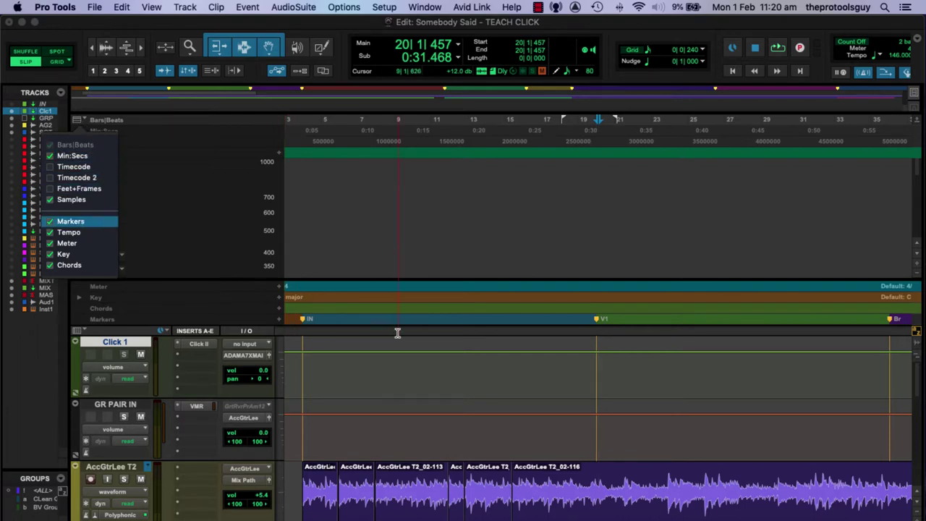
left_click(376, 321)
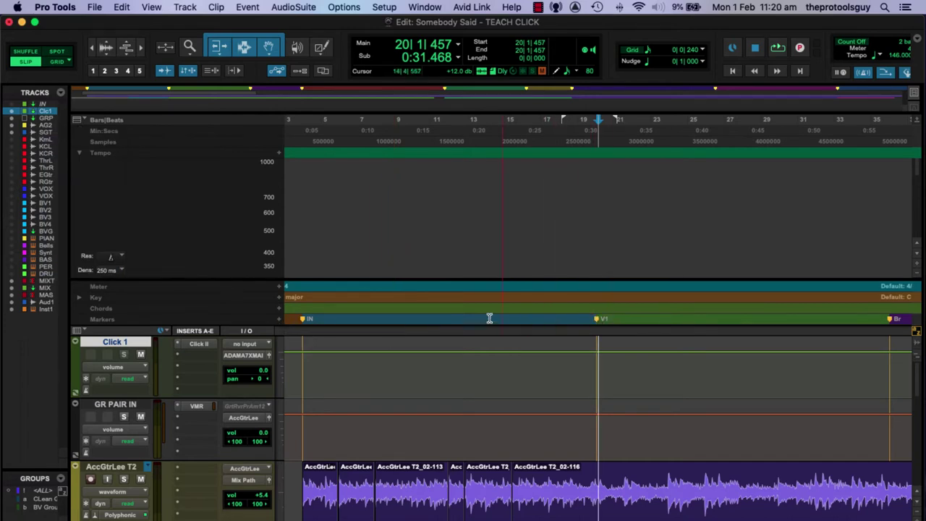
left_click(280, 322)
type("IN")
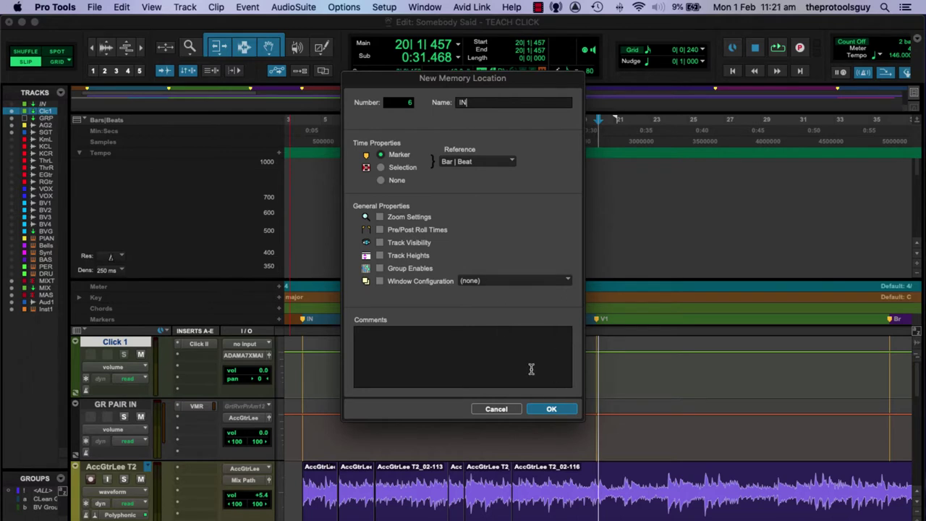
key("Return")
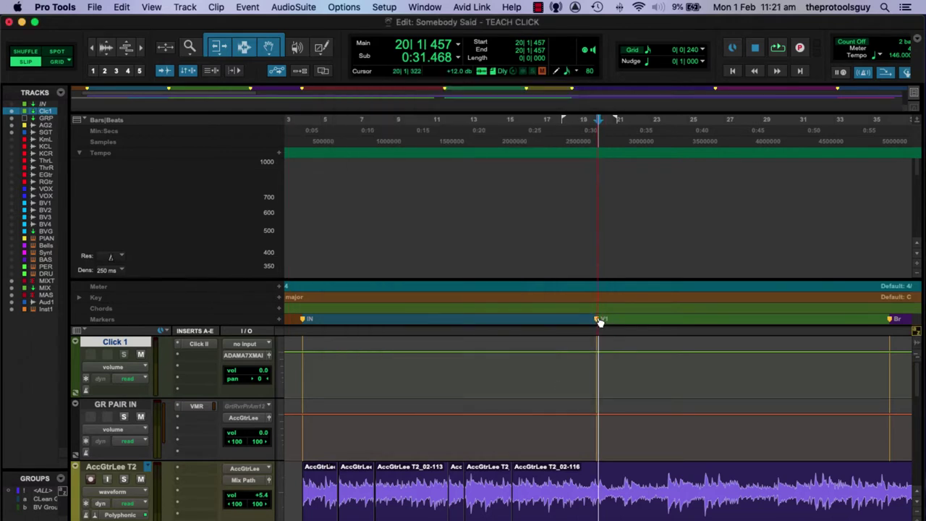
Add a tempo change to 160 BPM at the V1 marker.
key("super+bracketleft")
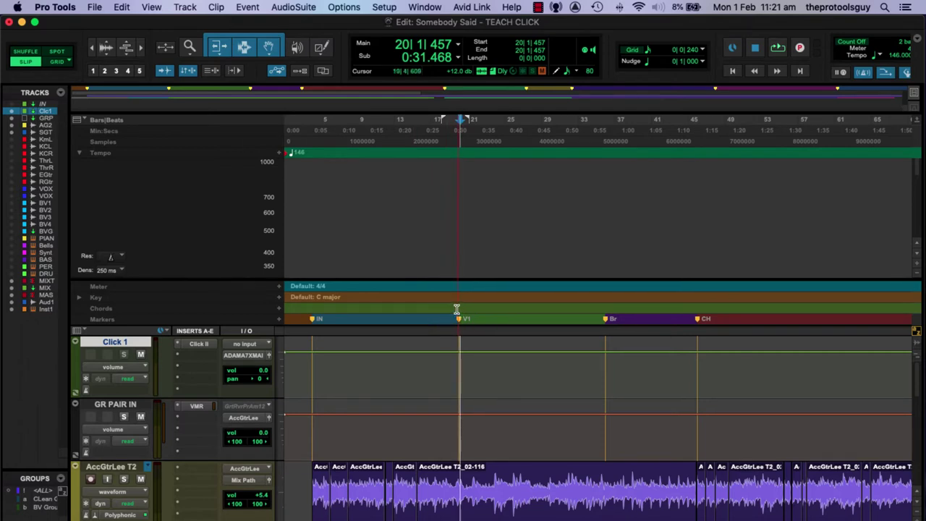
left_click(458, 153)
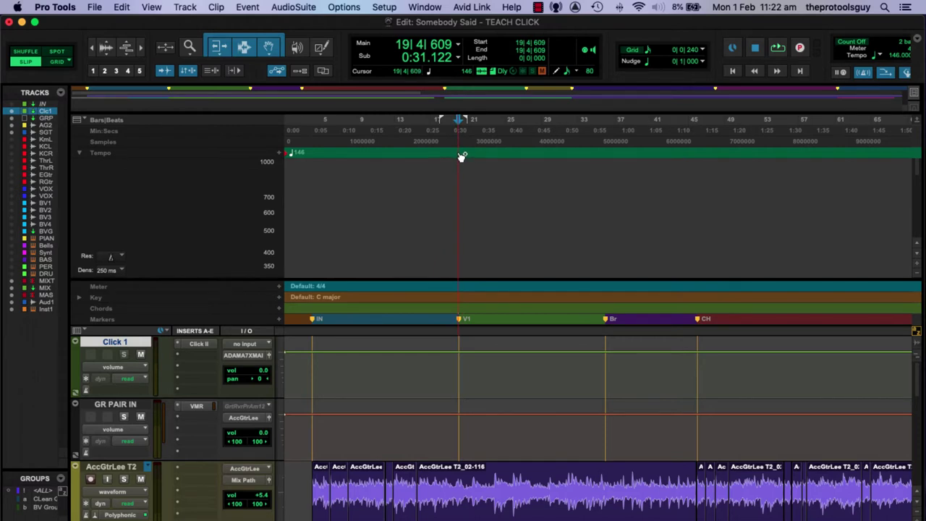
left_click(462, 157, "ctrl")
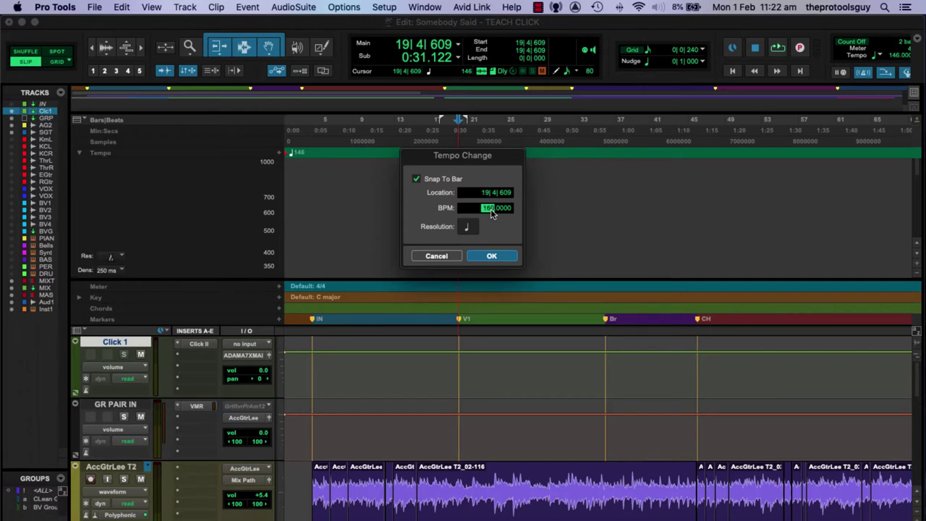
type("160")
key("Return")
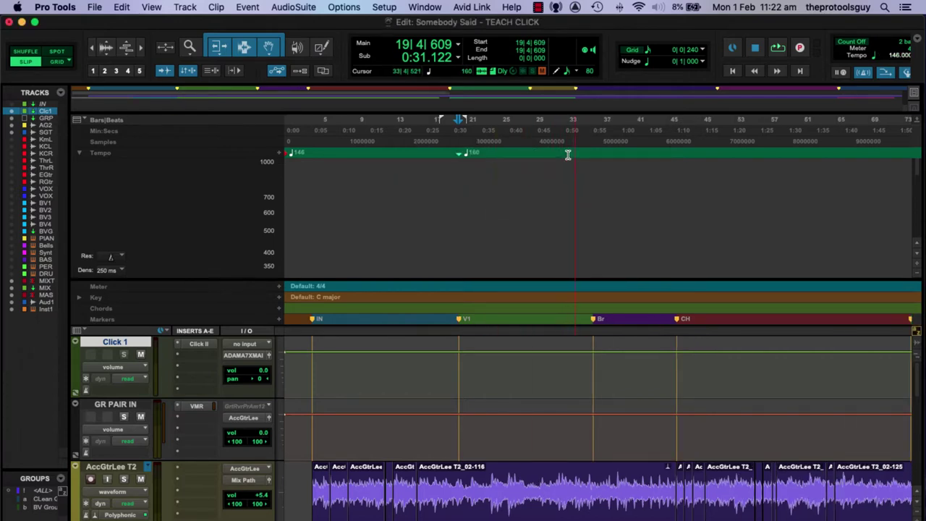
Add a tempo change to 146 BPM at the Br marker.
left_click(593, 154)
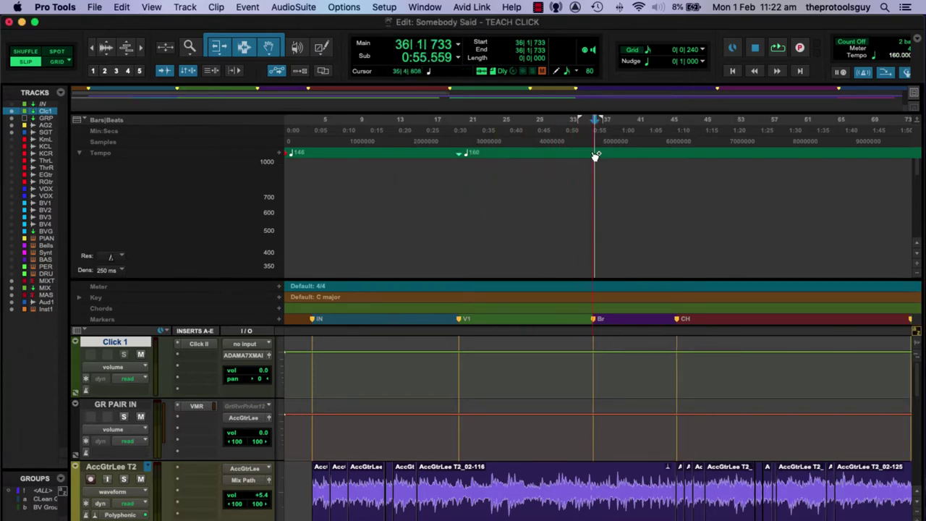
left_click(598, 155, "ctrl")
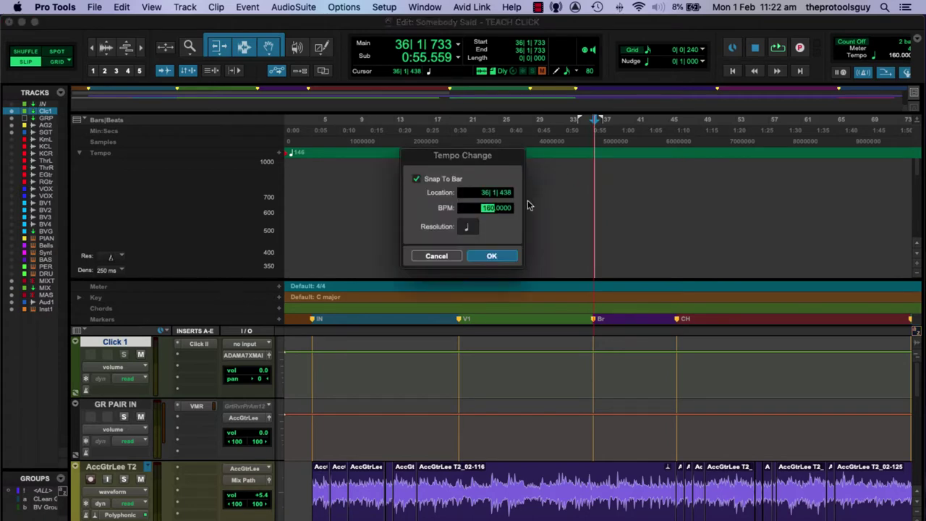
type("146")
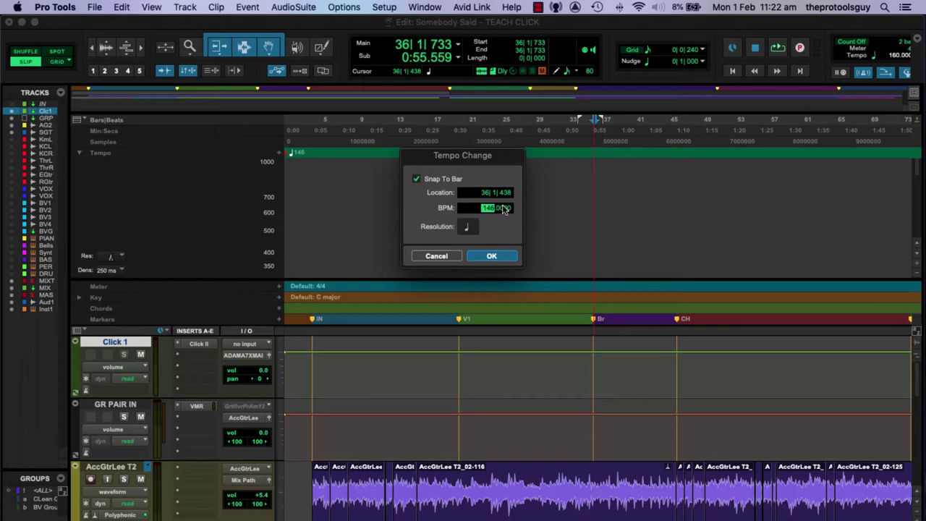
key("Tab")
key("Return")
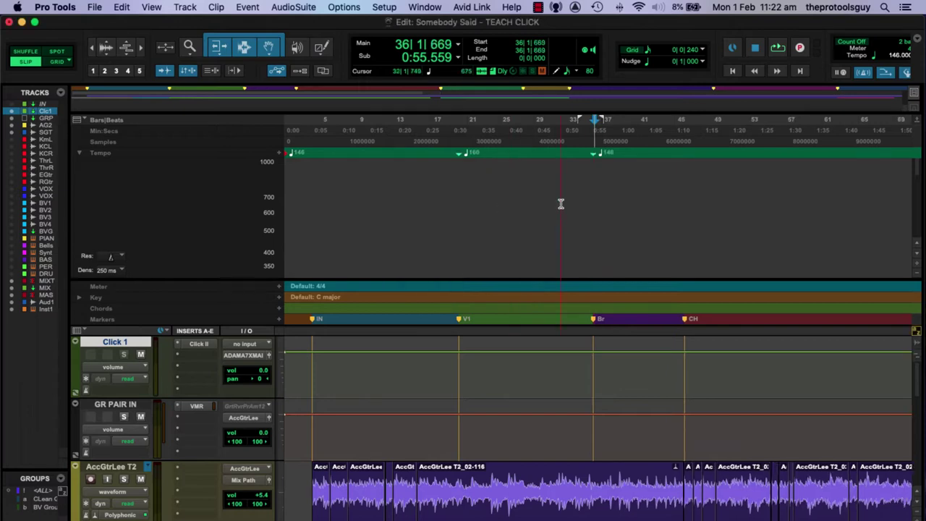
Add a tempo change to 167 BPM at the first CH marker.
left_click(687, 156)
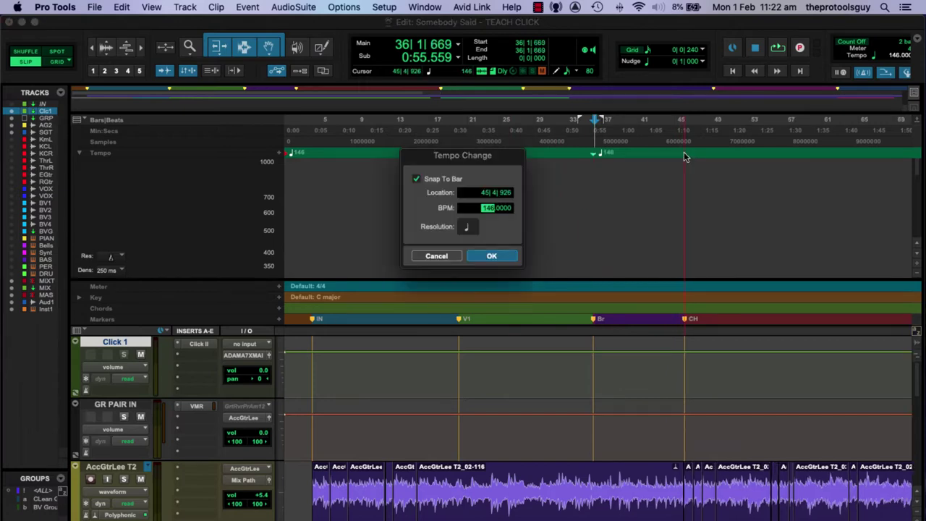
type("1")
key("Return")
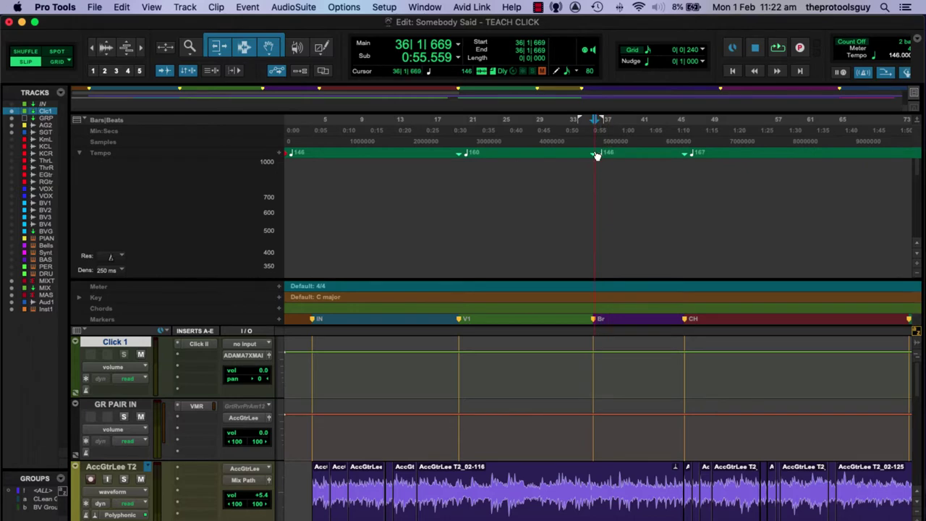
Mute the AccGtrLee T2 track and play the session from about bar 15 to audition the click.
left_click(418, 137)
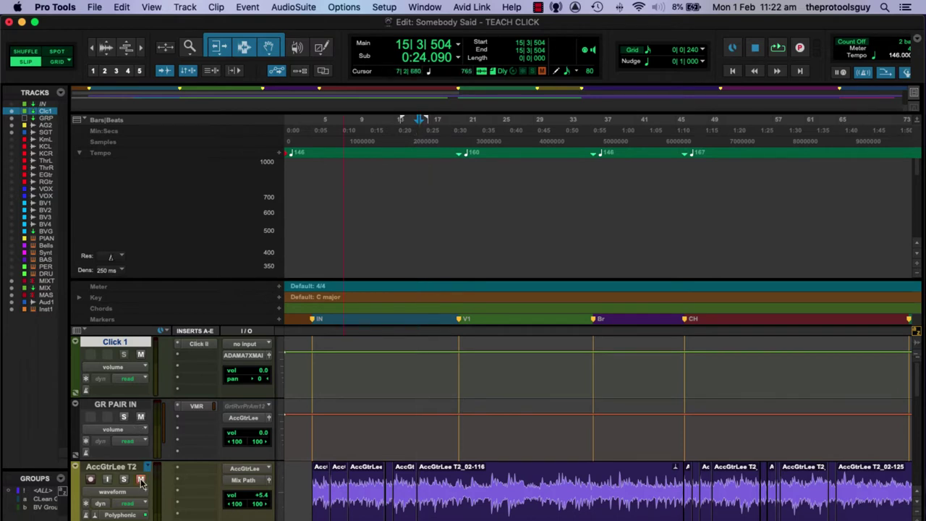
scroll(171, 454, "down", 3)
scroll(168, 445, "down", 10)
scroll(165, 442, "up", 10)
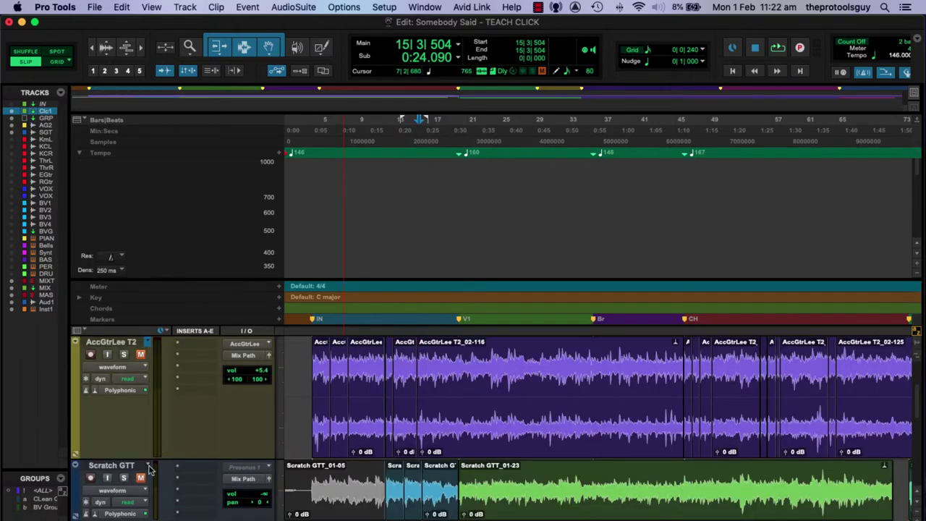
scroll(246, 358, "up", 3)
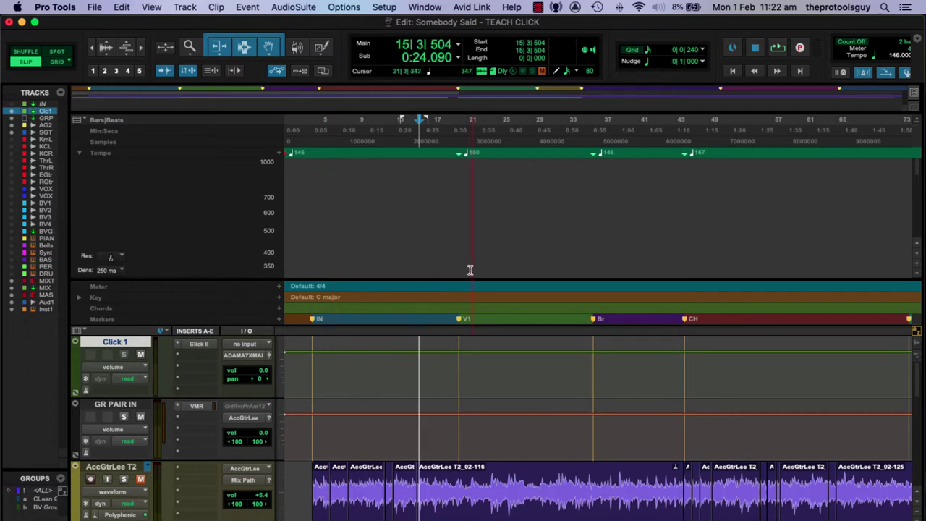
key("space")
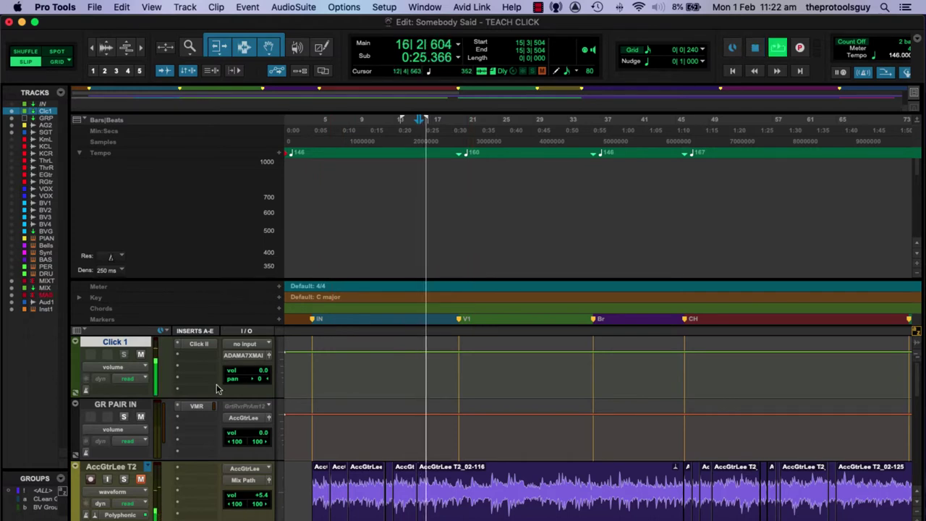
key("space")
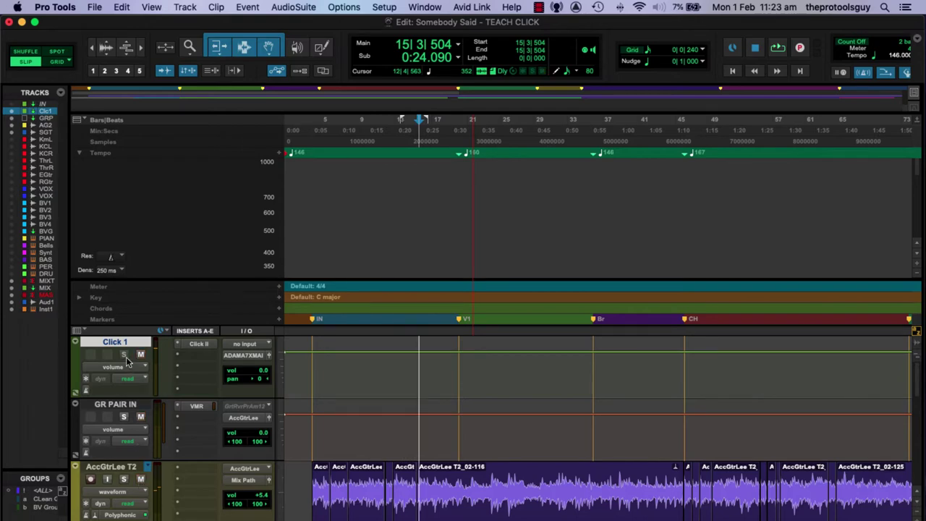
Solo the Click 1 track and audition the click across the V1 marker and from about bar 34 across the Br marker.
left_click(124, 354)
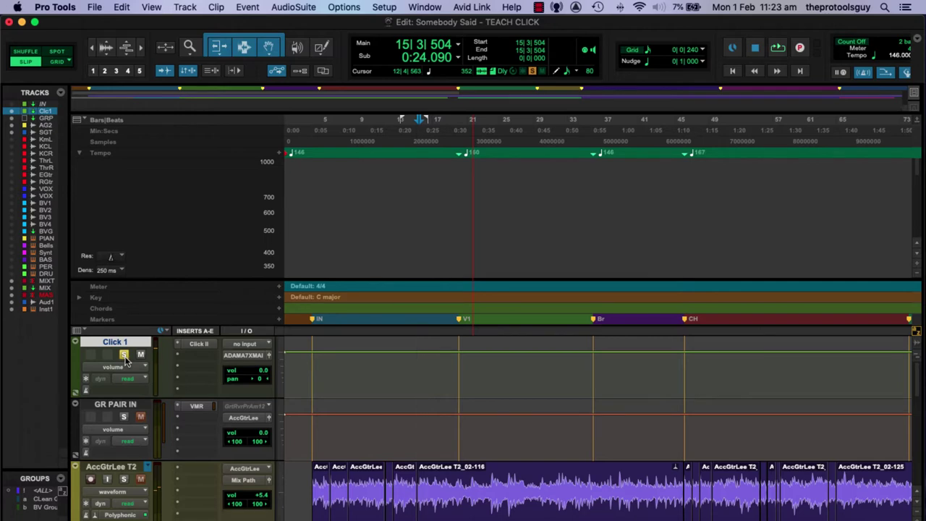
key("space")
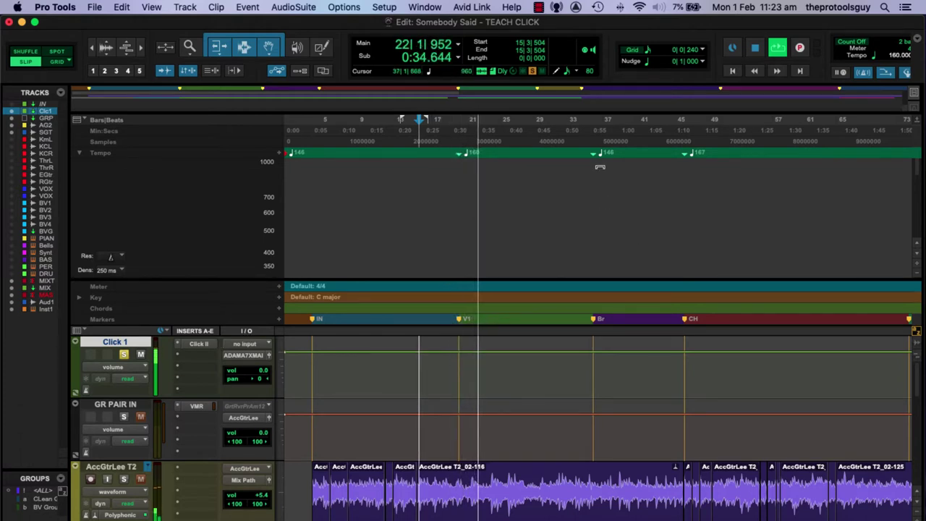
key("space")
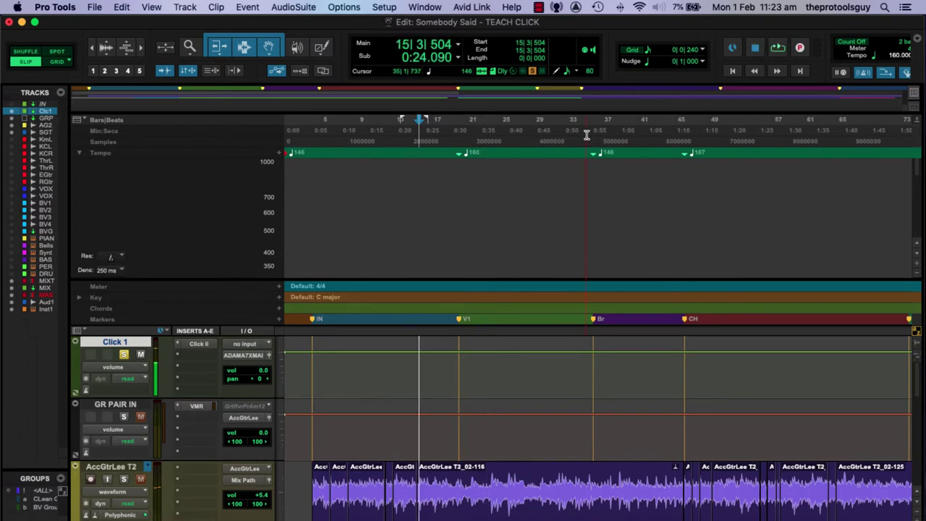
left_click(580, 134)
key("space")
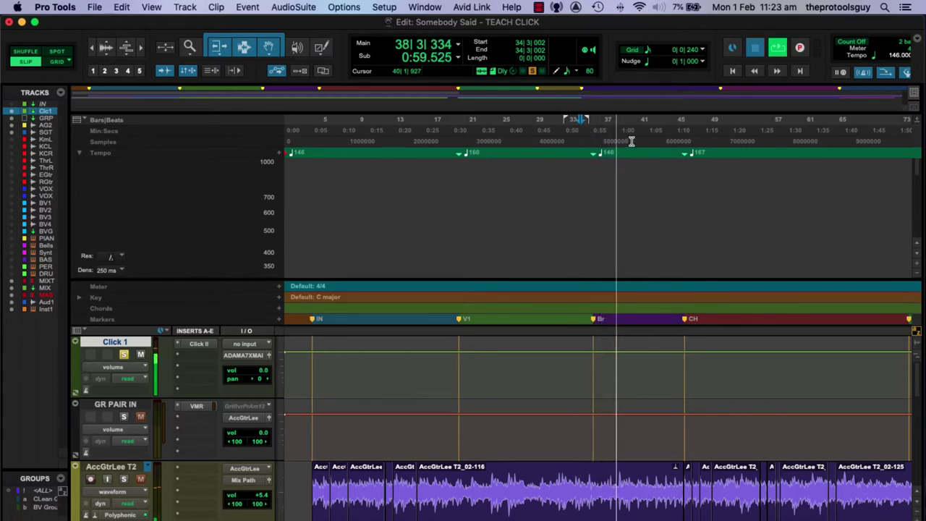
key("space")
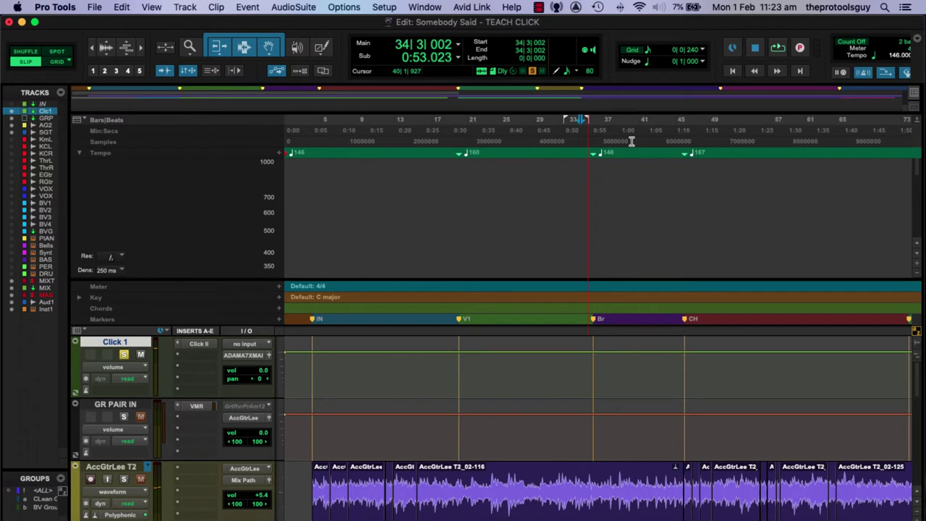
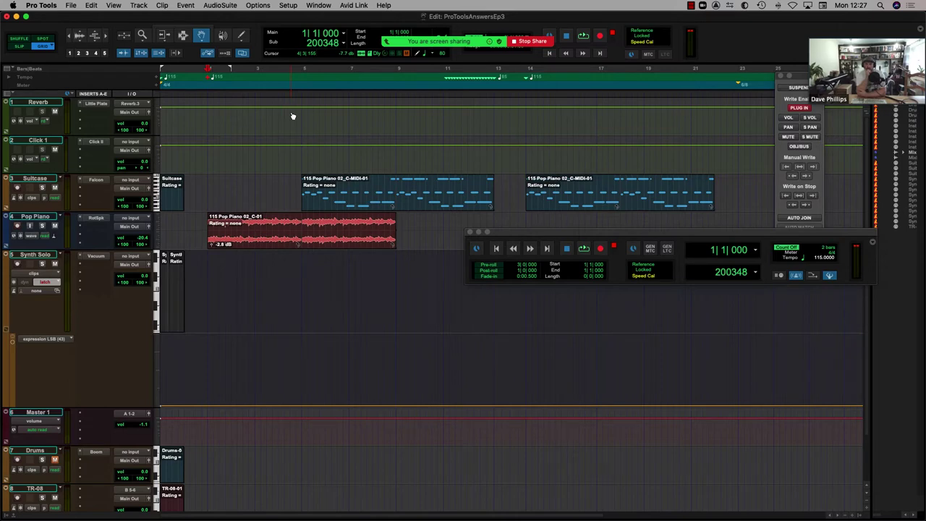
Review the MIDI preferences for the automatic click track option in new sessions, in the ProToolsAnswersEp3 session.
left_click(288, 5)
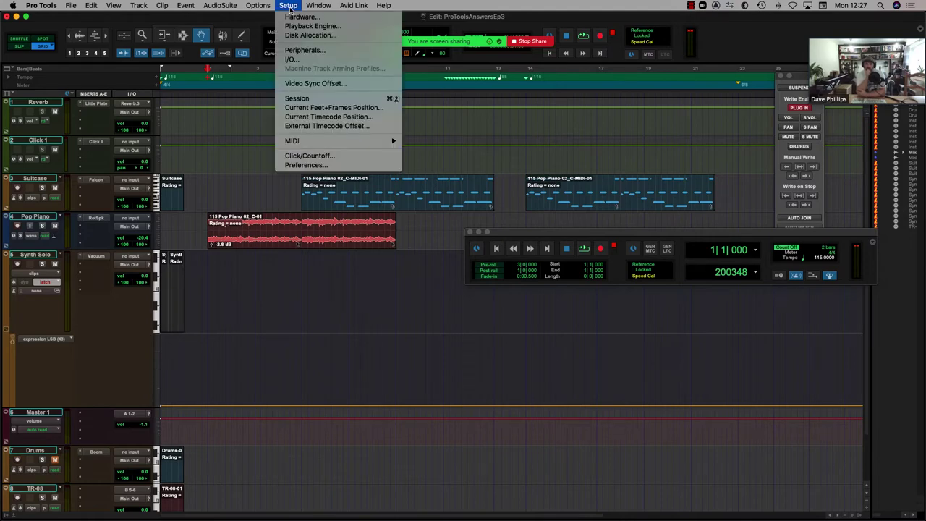
left_click(333, 166)
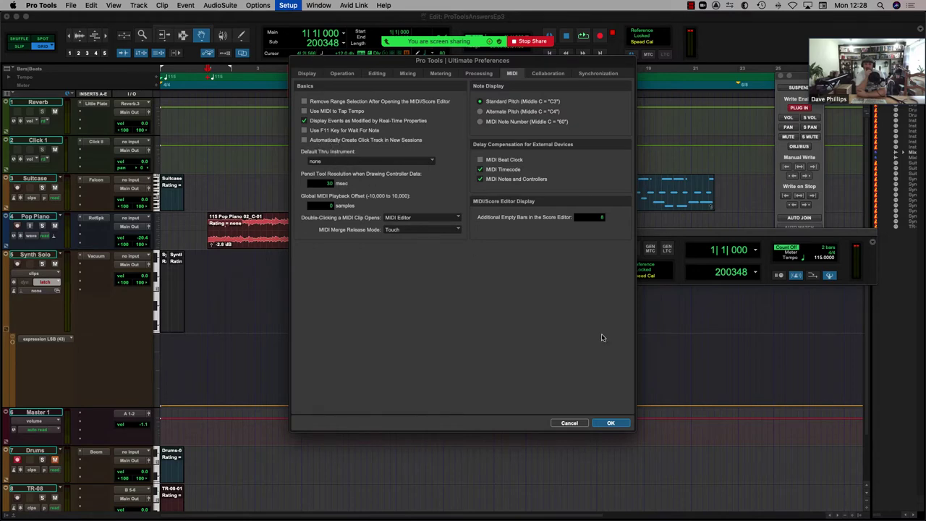
left_click(612, 423)
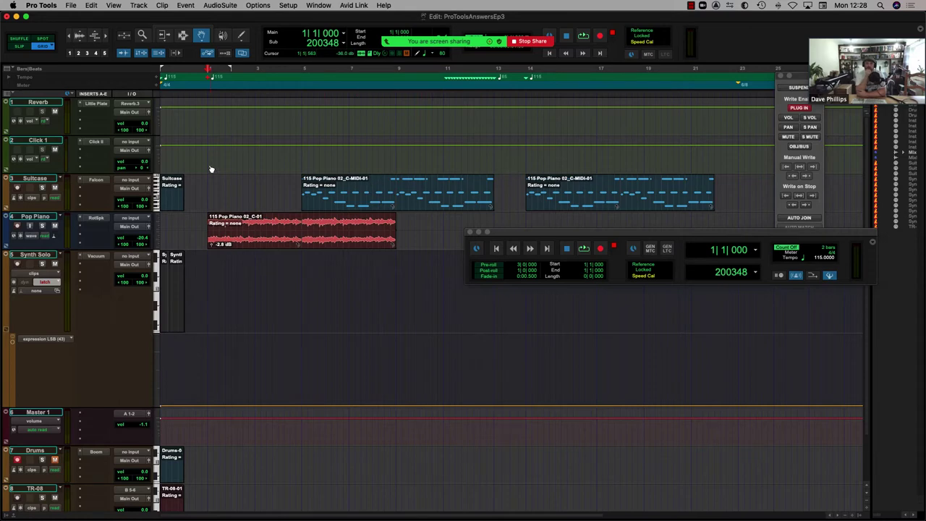
Open the Click II plug-in on the Click 1 track, audition the click, and move the plug-in clear of the transport.
left_click(96, 142)
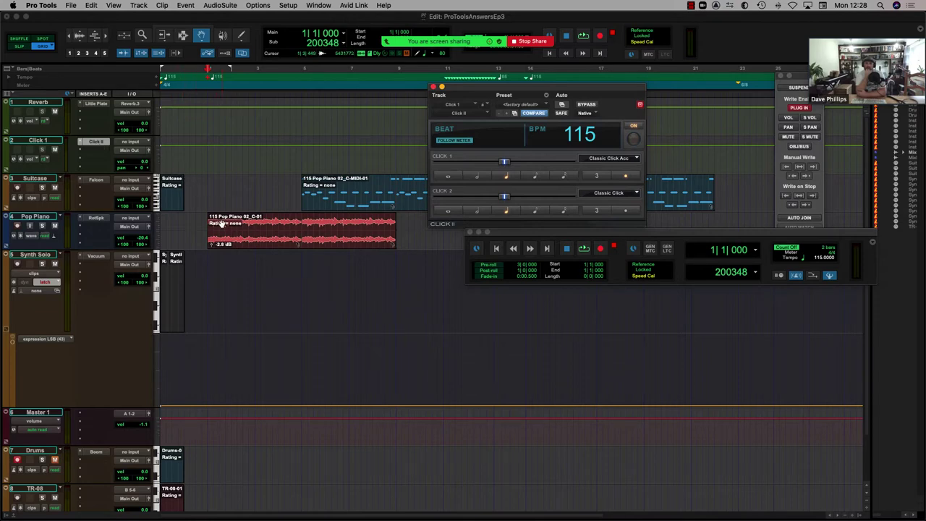
key("space")
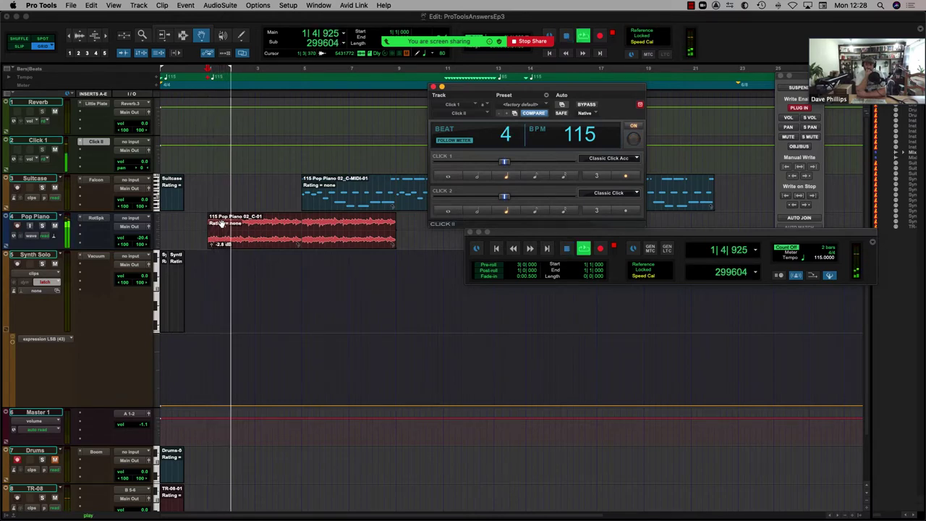
key("space")
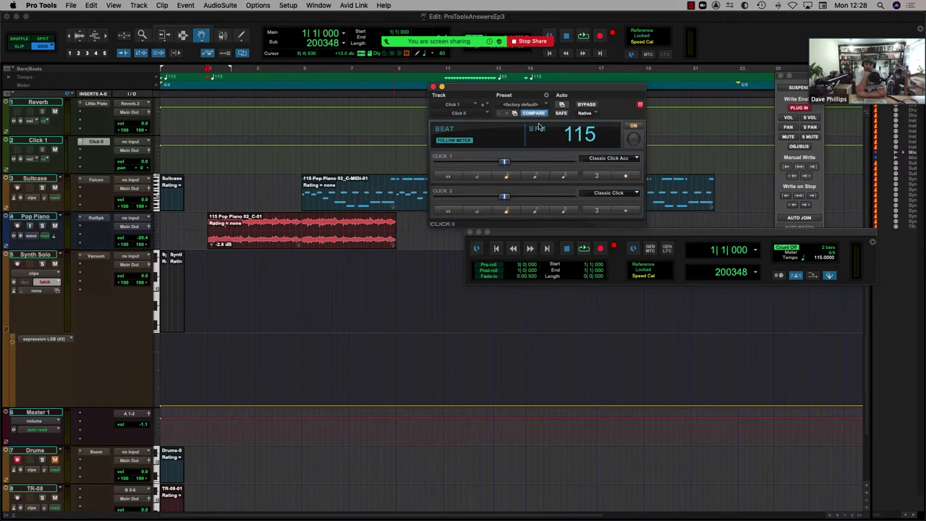
left_click_drag(505, 91, 443, 245)
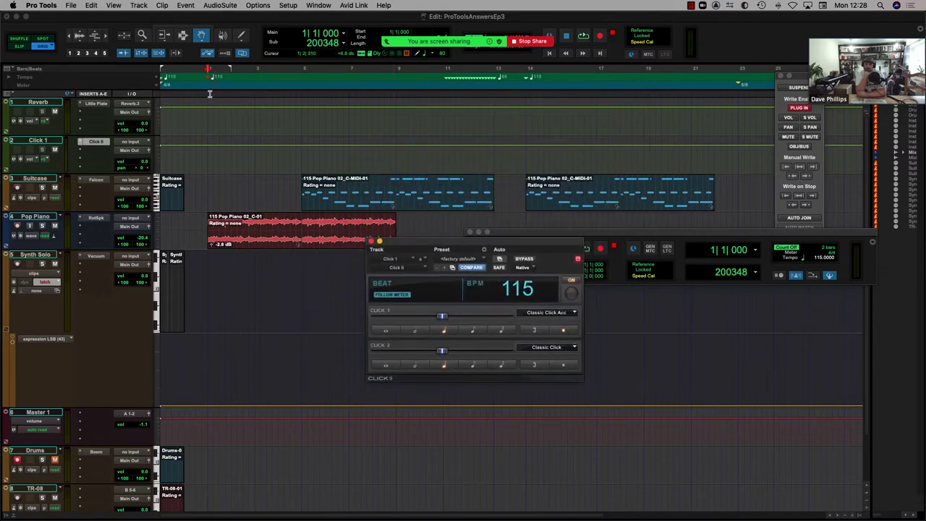
Mute the Click 1 track, start playback from bar 1, and unmute the track to compare the sound with the click.
left_click(208, 94)
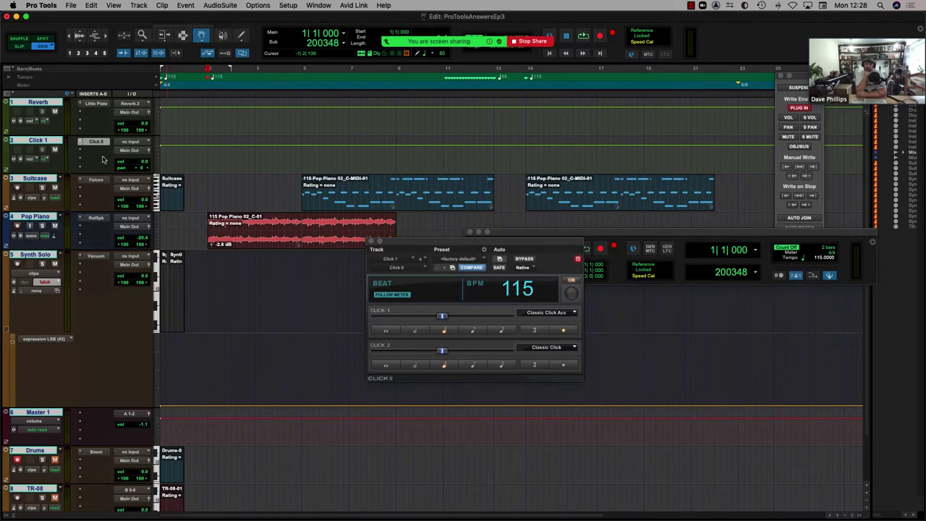
left_click(55, 150)
key("space")
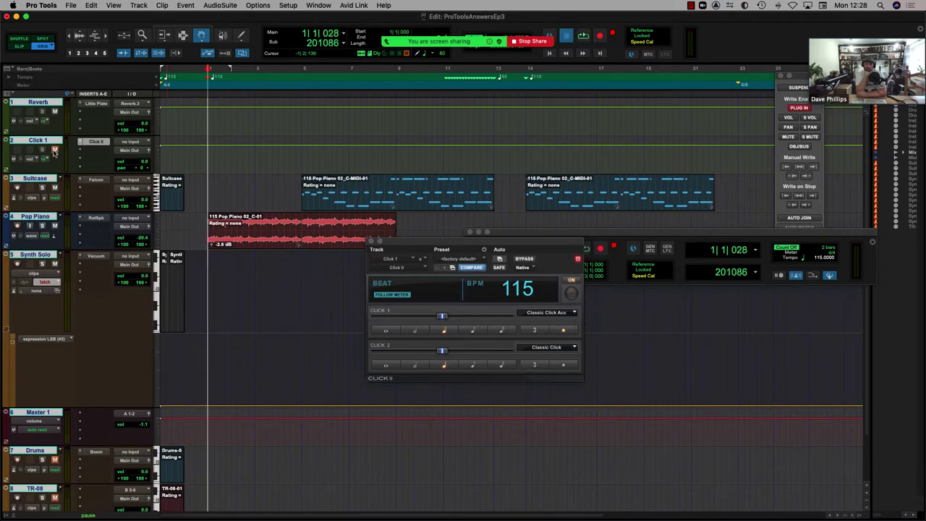
left_click(54, 150)
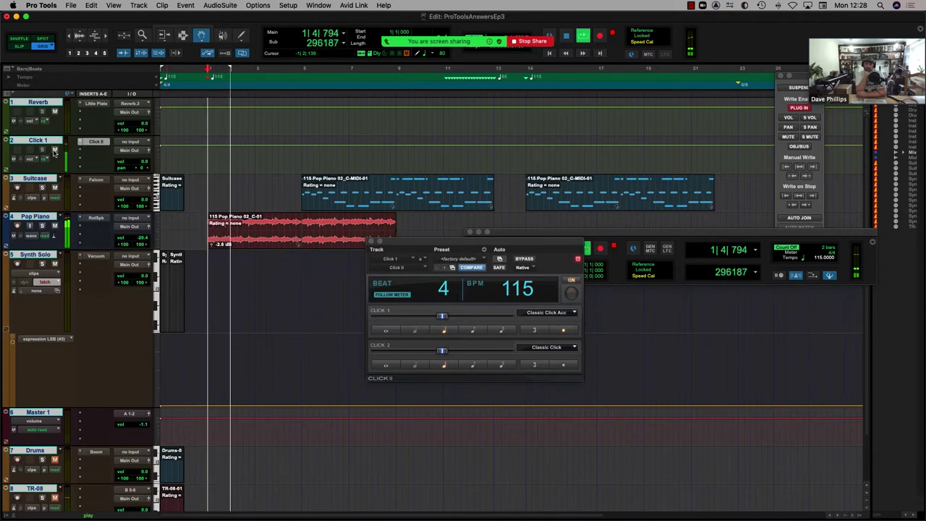
key("space")
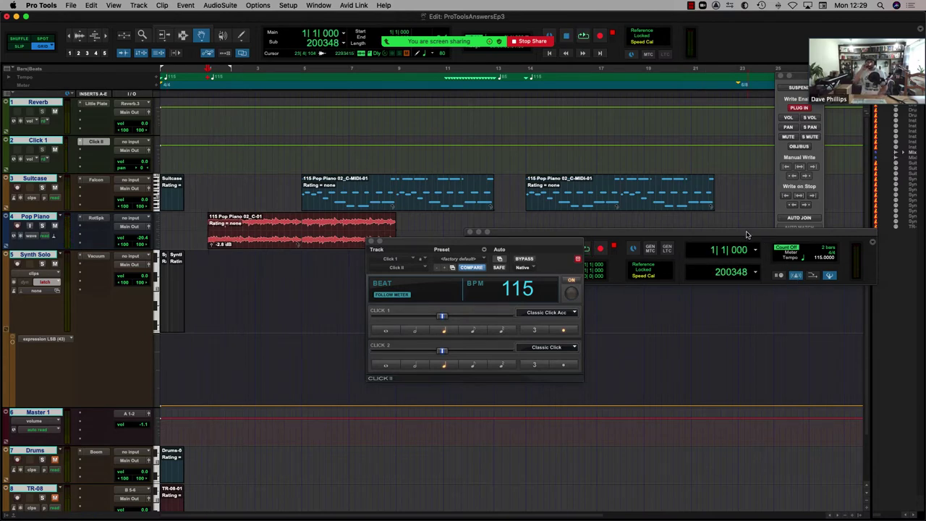
Turn the transport's metronome off and audition the session from bar 1, turning the metronome back on during playback.
left_click(796, 279)
left_click_drag(685, 167, 700, 314)
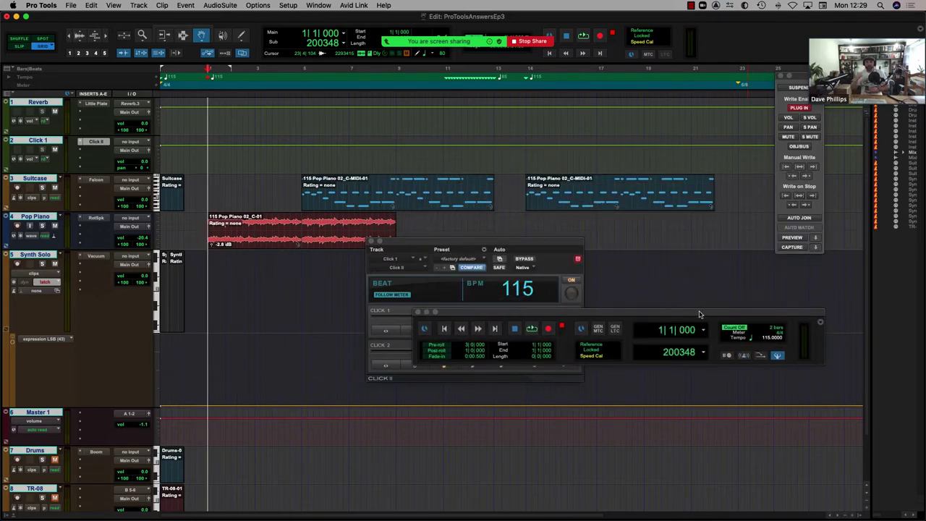
key("space")
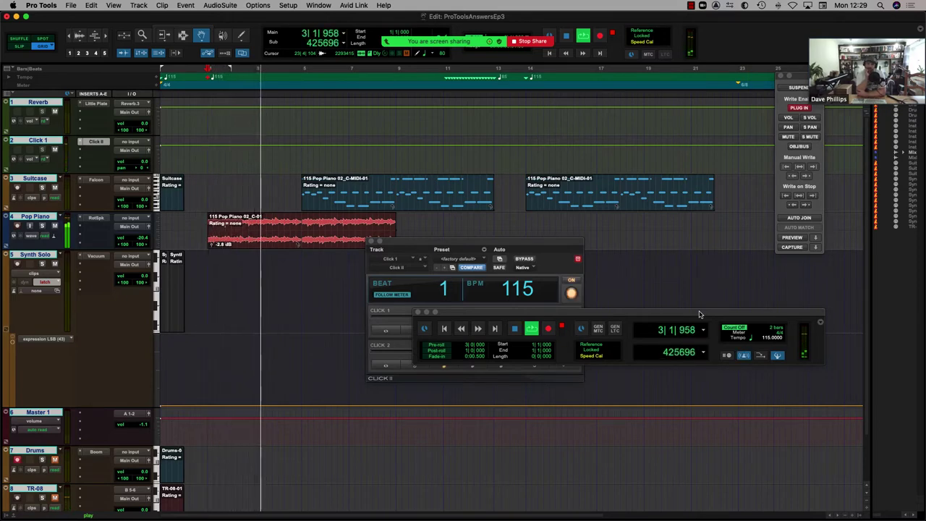
key("space")
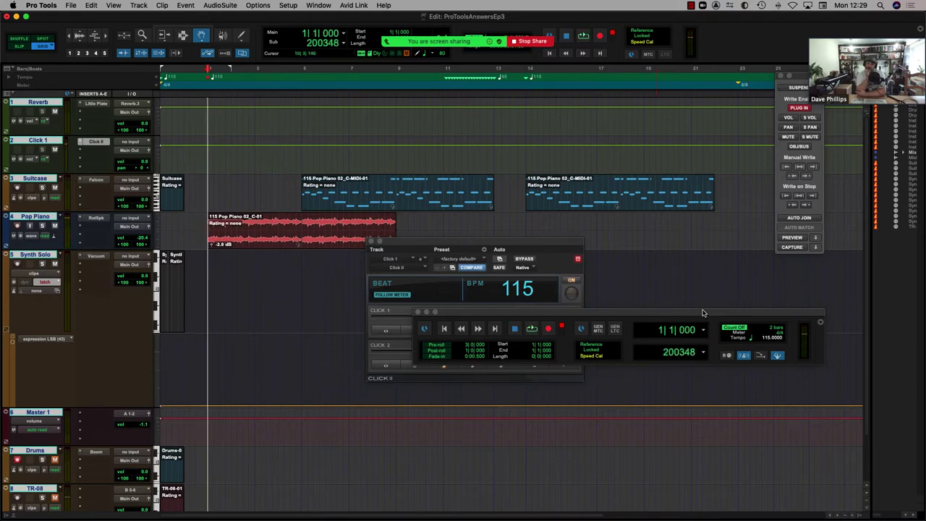
Arrange the transport and Click II windows apart and browse the Click 1 sound choices, including Blocks, keeping Classic Click Acc.
left_click_drag(667, 317, 589, 365)
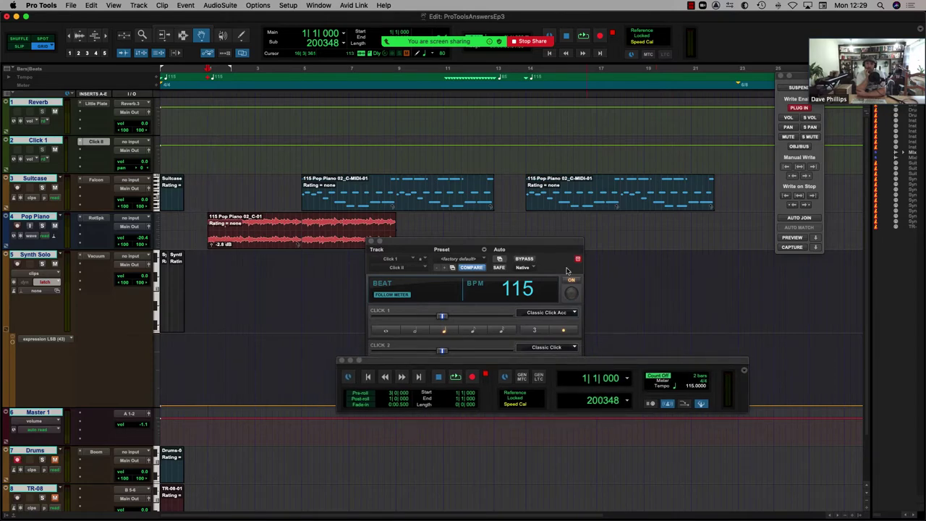
left_click_drag(509, 244, 472, 199)
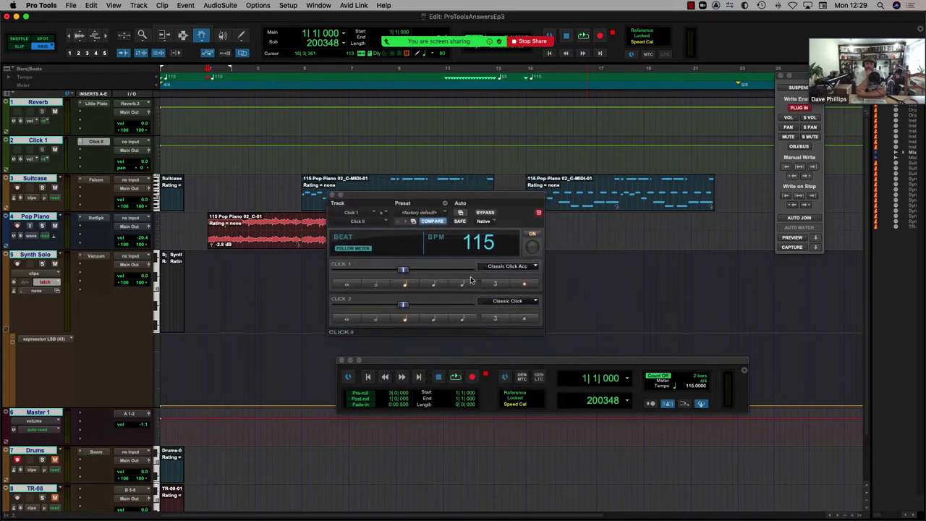
left_click(536, 267)
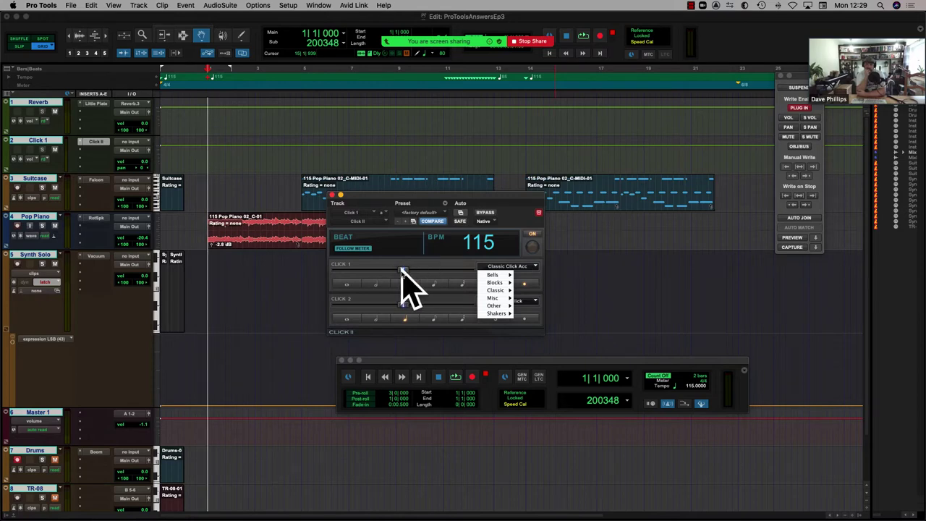
mouse_move(495, 282)
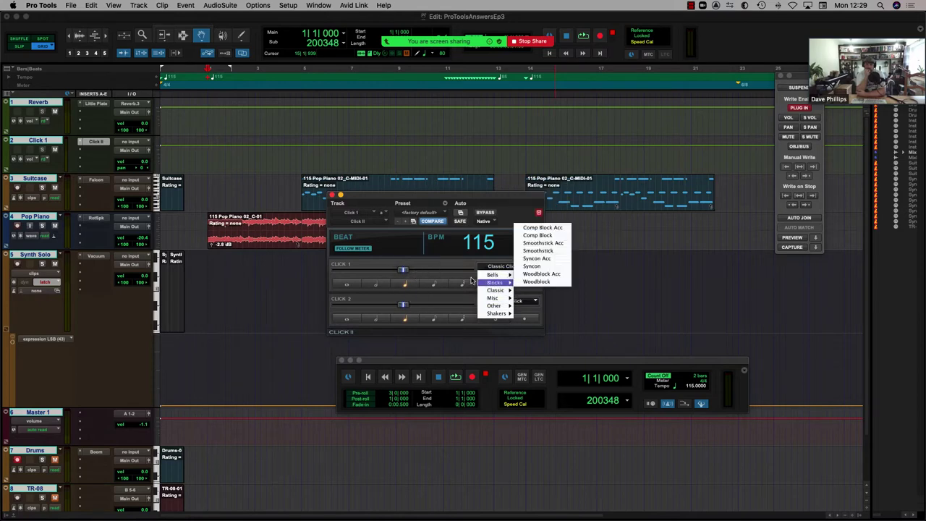
left_click(455, 271)
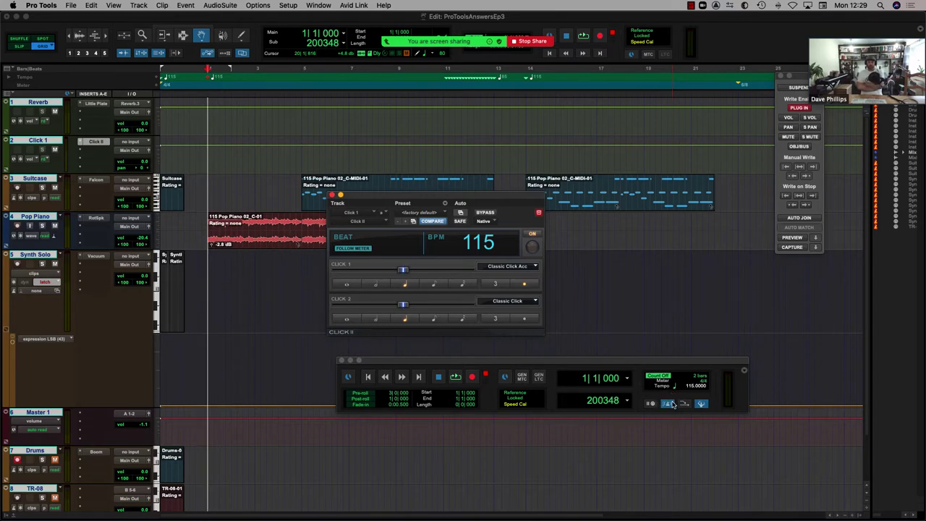
left_click(287, 5)
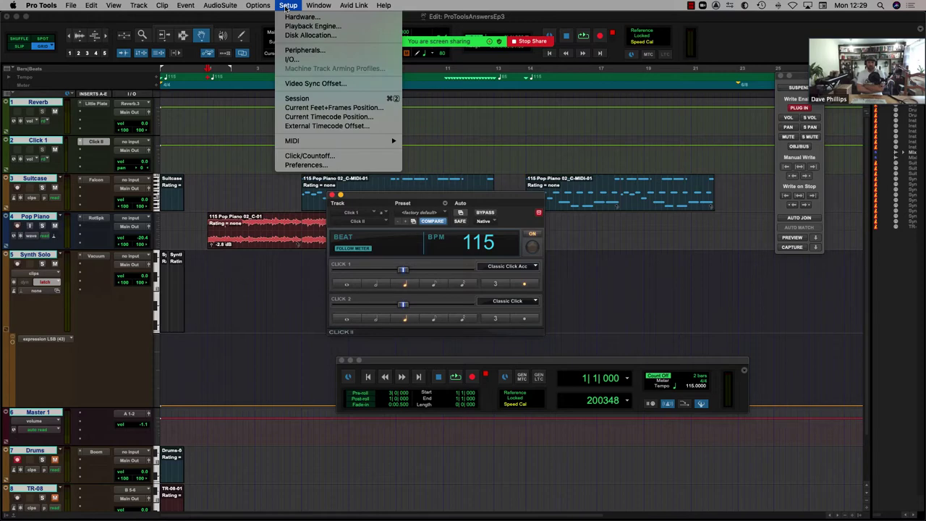
mouse_move(260, 6)
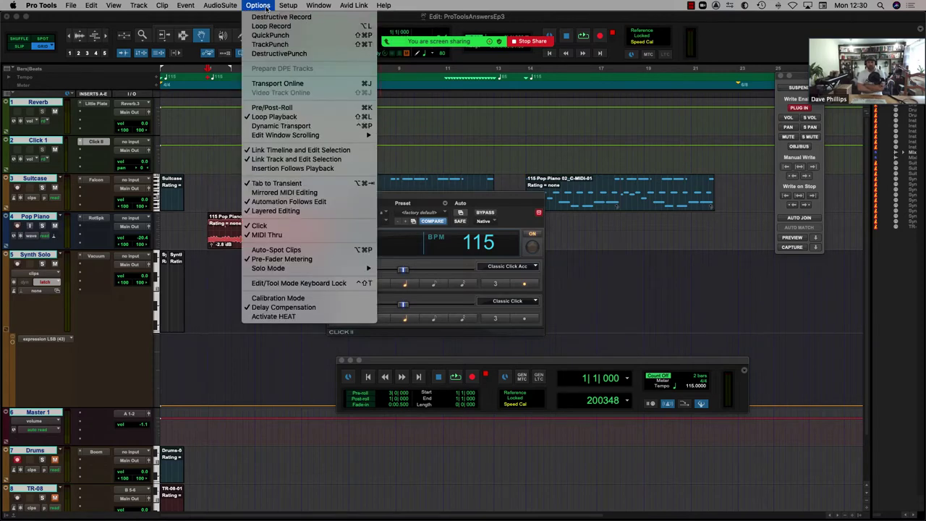
mouse_move(290, 6)
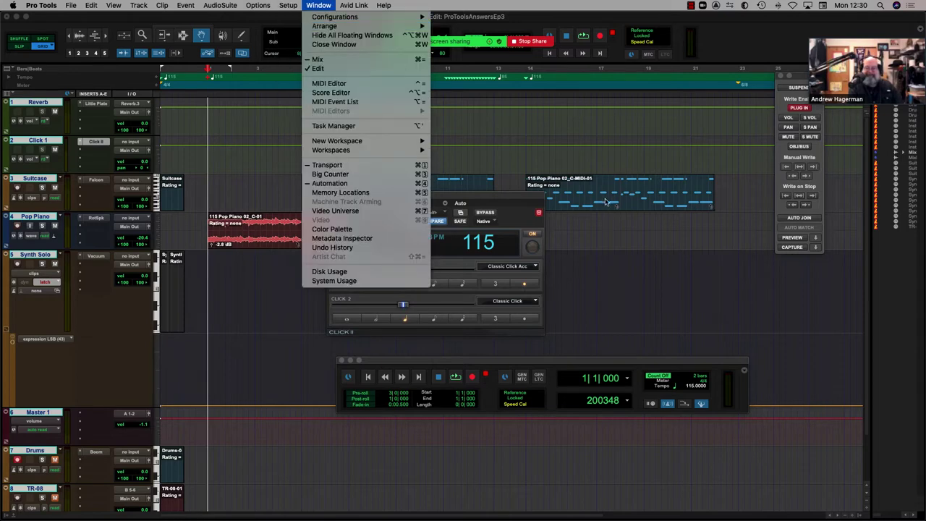
left_click(351, 72)
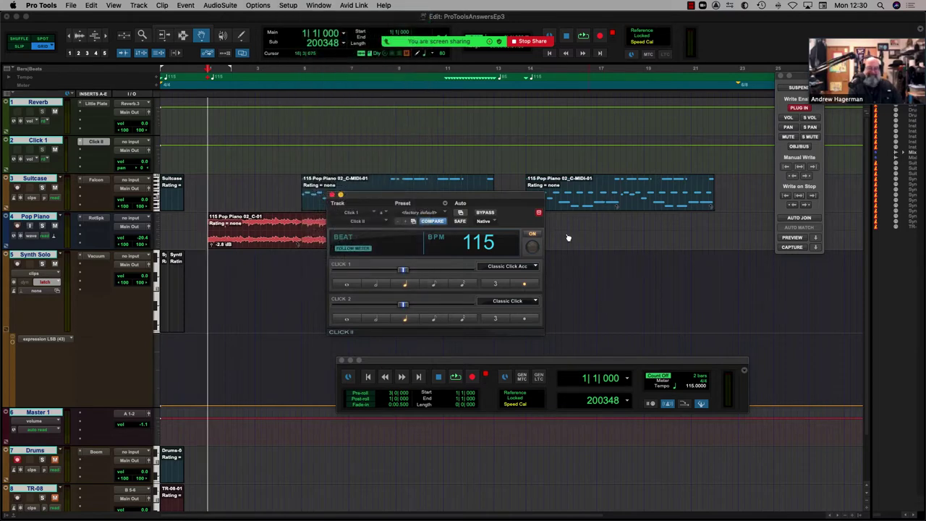
Review the Click/Countoff Options and accept them as they are.
left_click(288, 6)
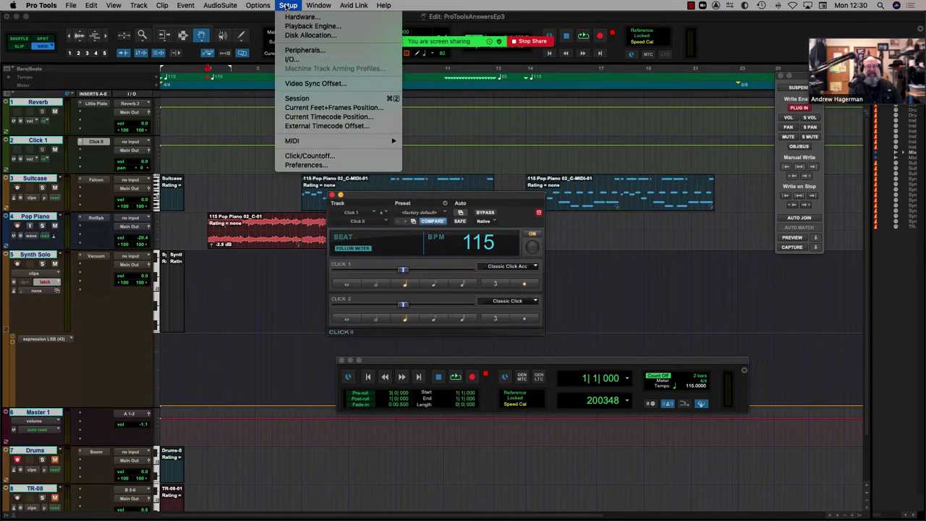
left_click(318, 155)
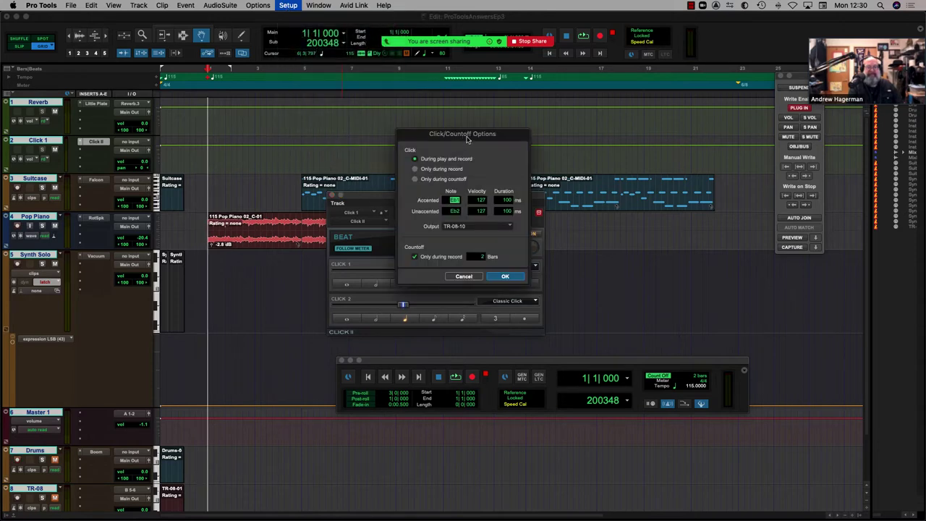
left_click_drag(458, 135, 372, 120)
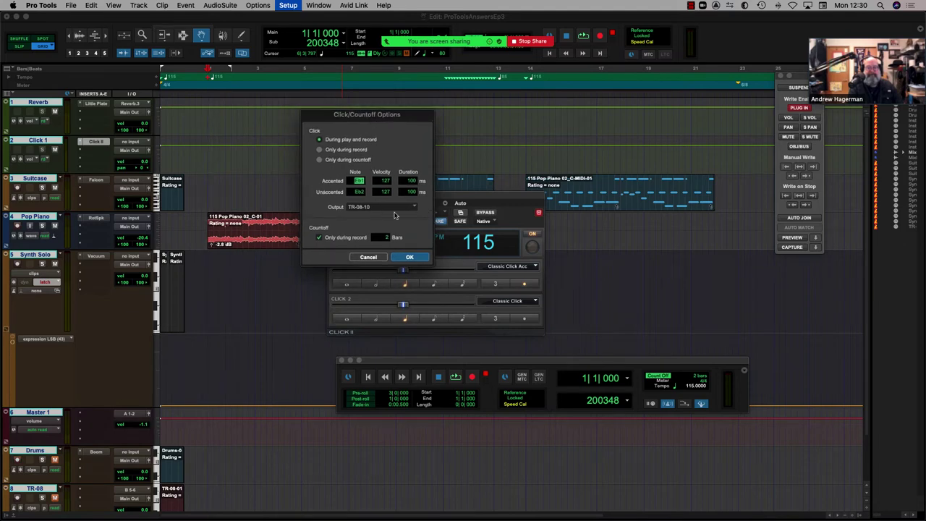
left_click(410, 257)
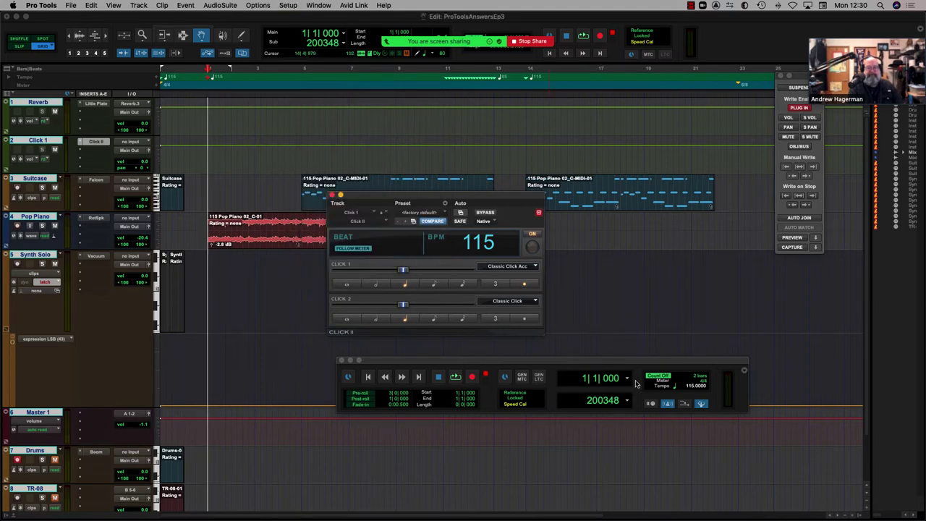
Review the Click/Countoff Options, keep the click's MIDI output on TR-08 channel-10, and accept the settings.
double_click(667, 403)
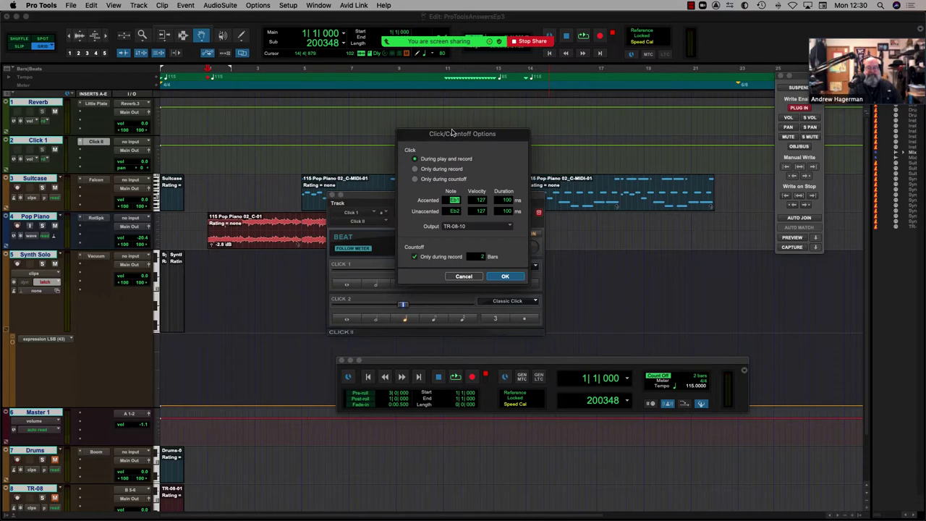
left_click_drag(453, 132, 395, 115)
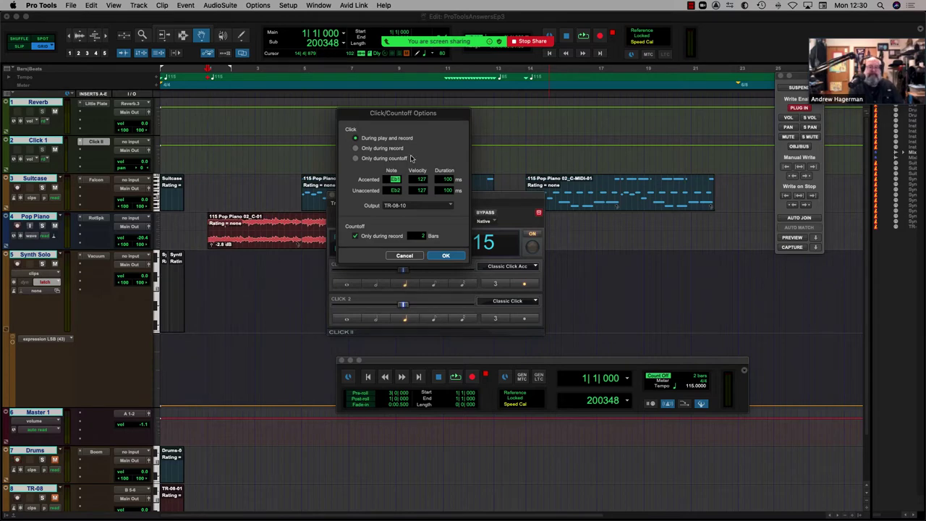
left_click(416, 209)
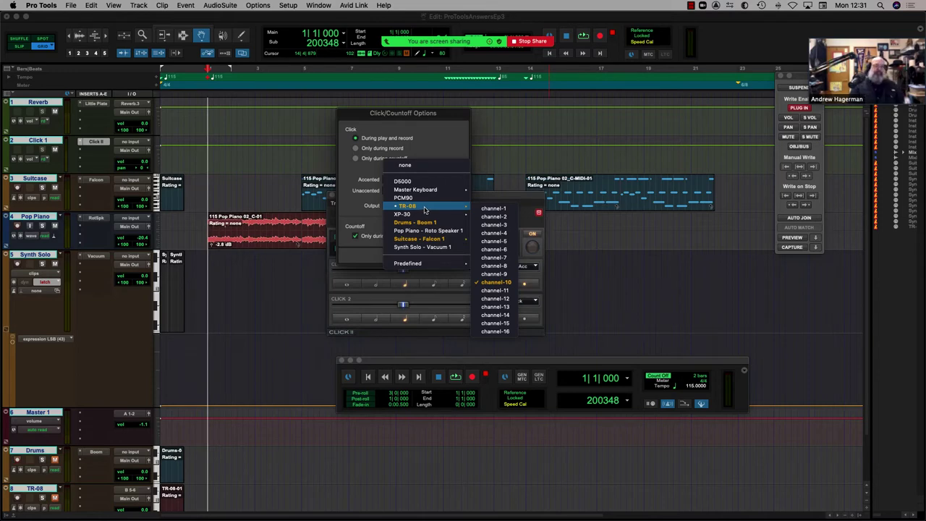
left_click(507, 282)
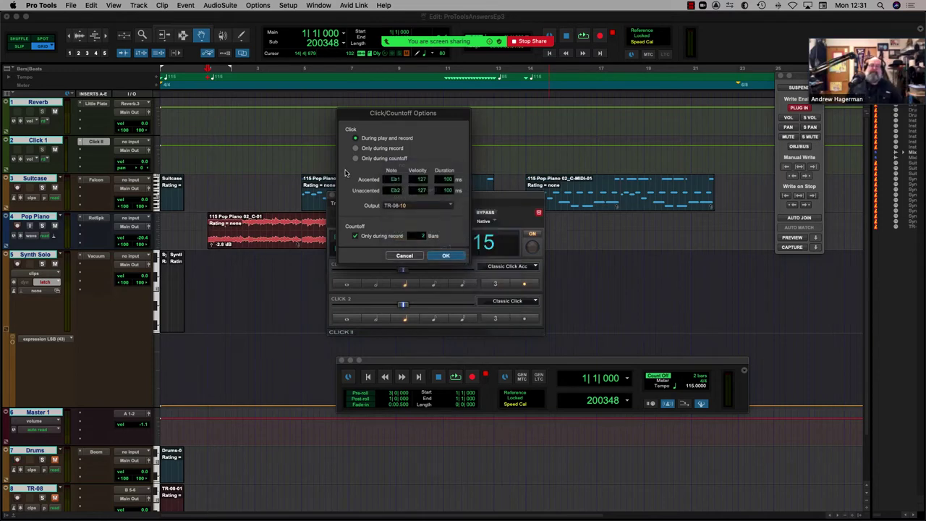
left_click(445, 256)
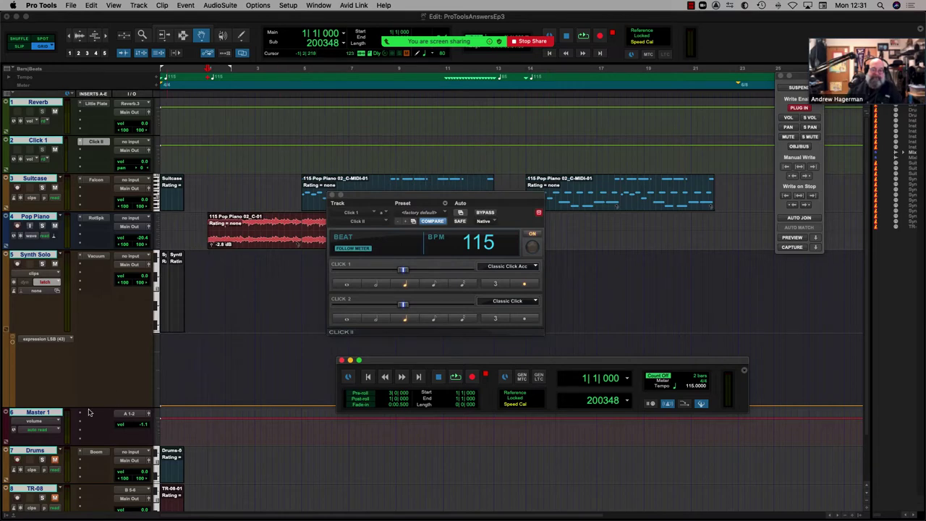
Mute Click 1 and audition the MIDI click from bar 1, first with Drums unmuted and again with TR-08 unmuted instead.
left_click(54, 149)
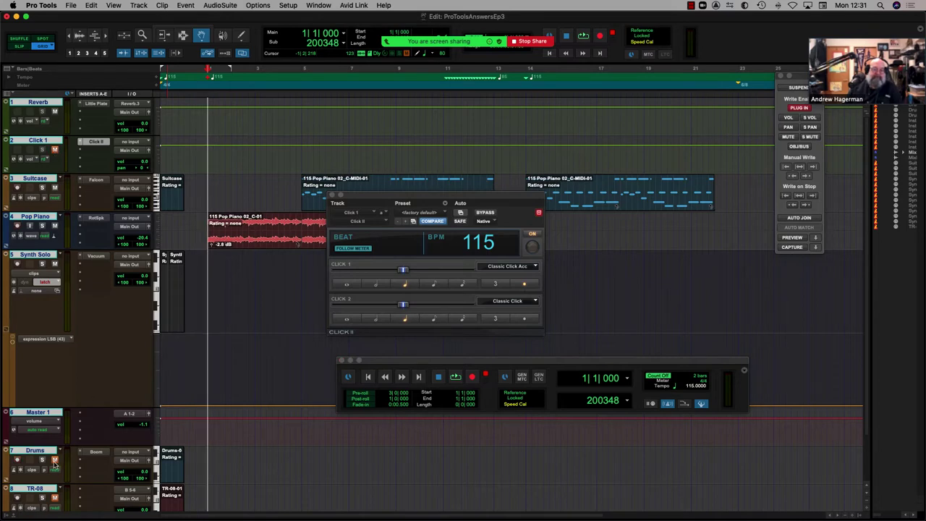
key("space")
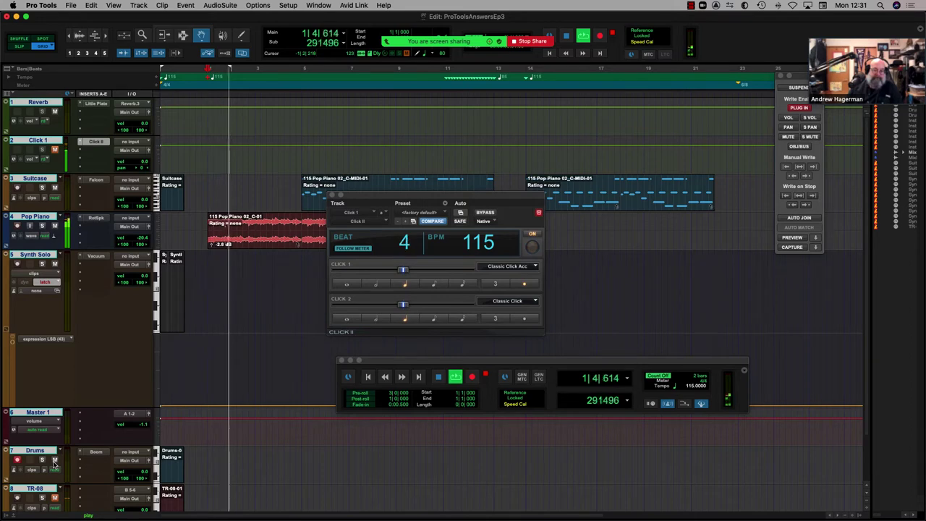
key("space")
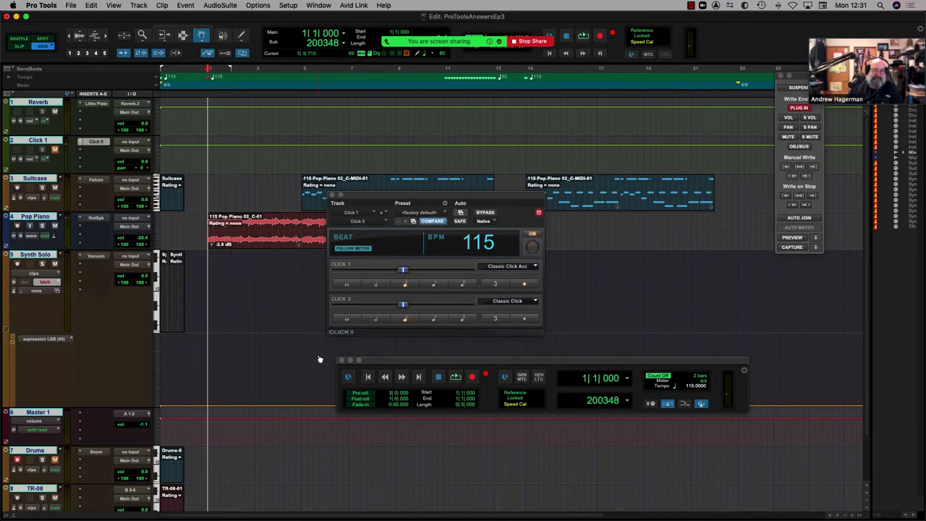
key("space")
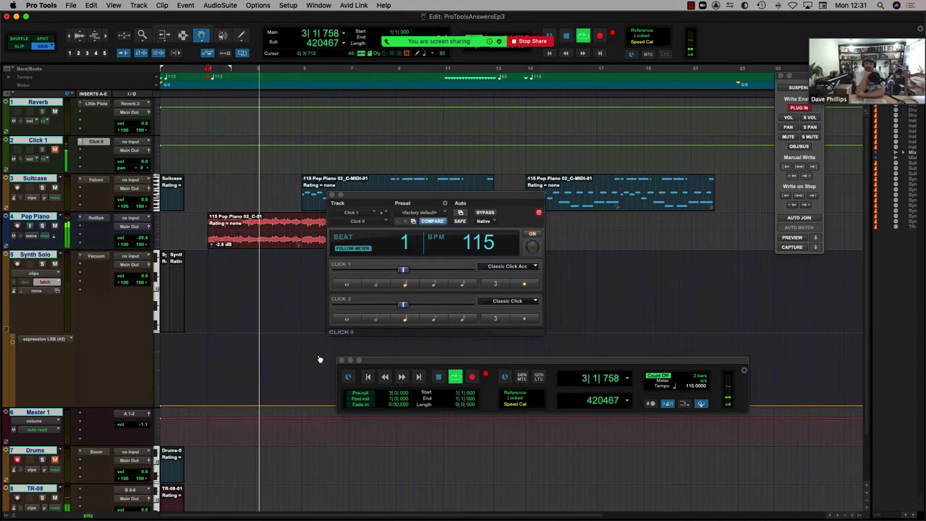
key("space")
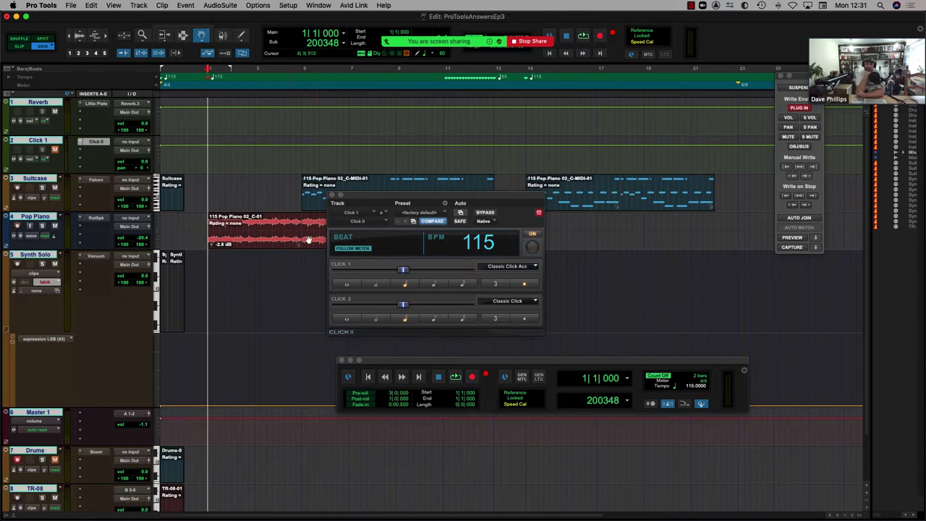
left_click(521, 41)
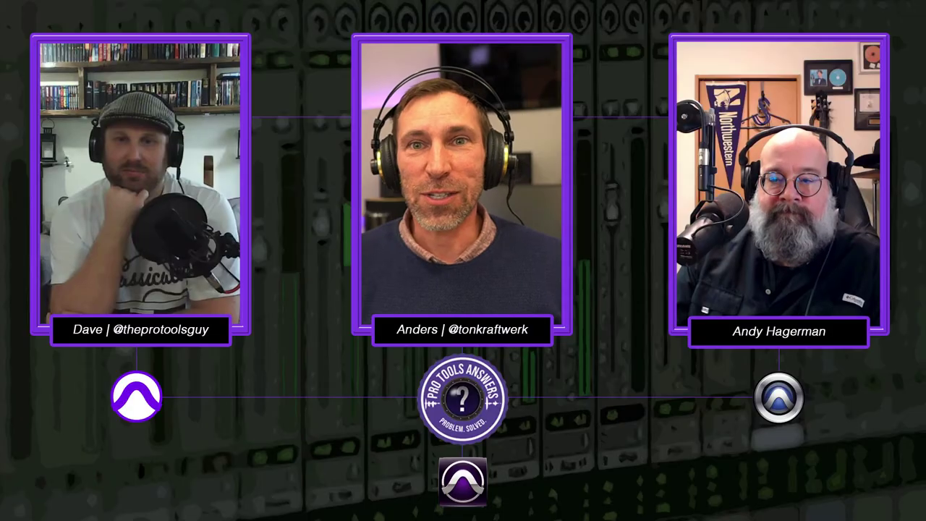
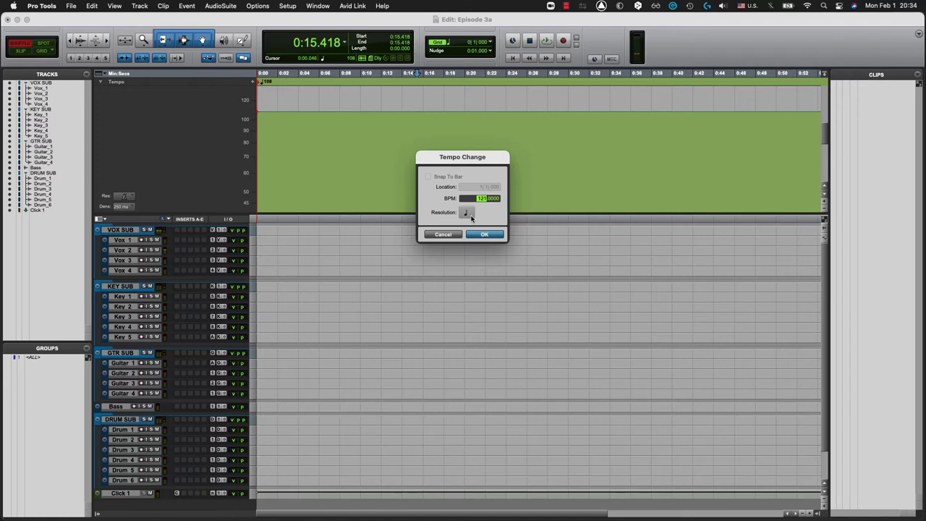
Set the starting tempo to 81 BPM with 1/4 note resolution, trying the dotted option before turning it off again.
type("80")
left_click(467, 214)
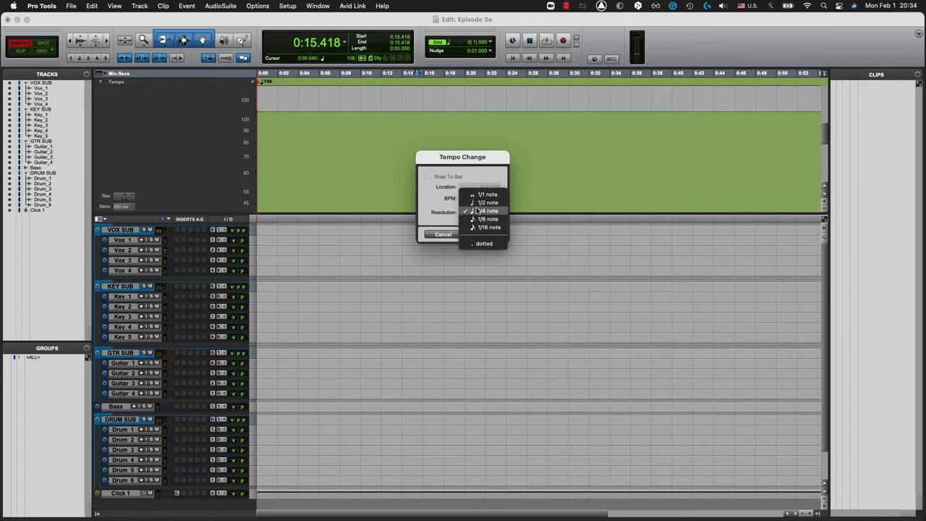
left_click(434, 210)
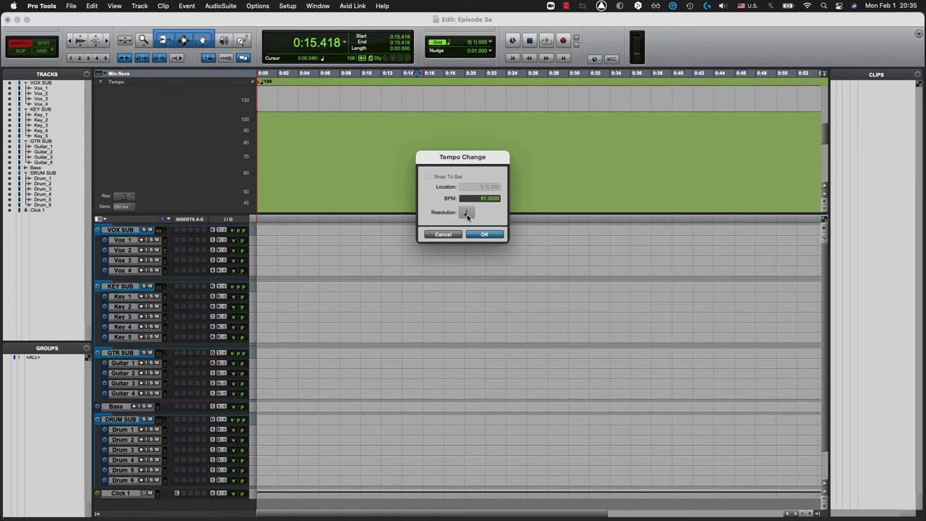
left_click(468, 213)
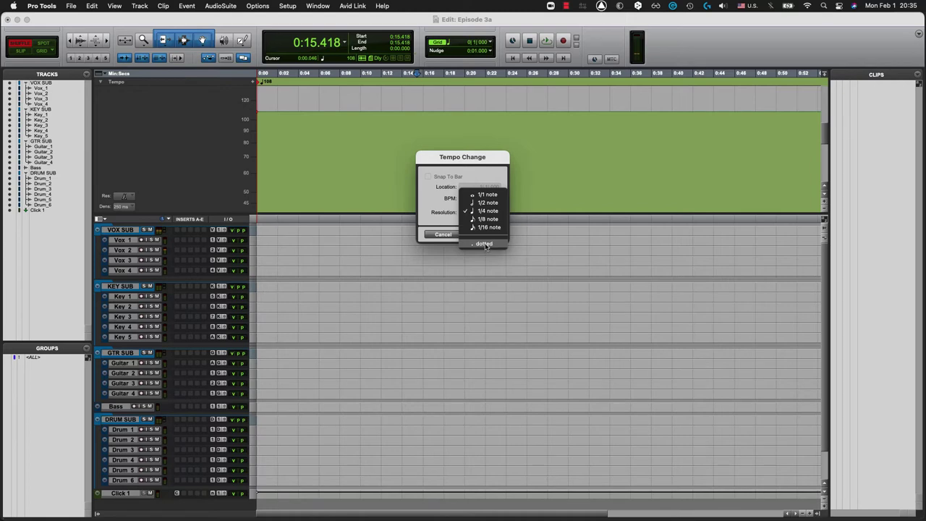
left_click(485, 245)
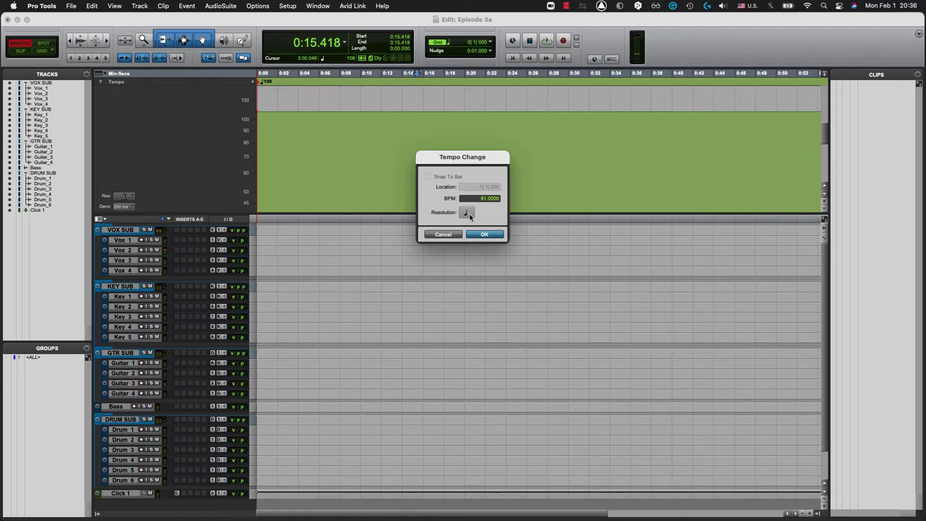
left_click(469, 213)
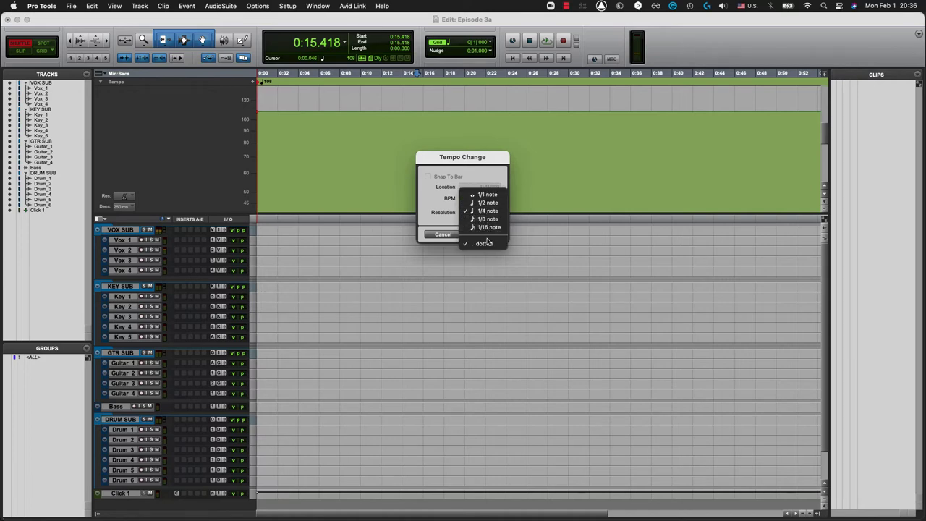
left_click(489, 245)
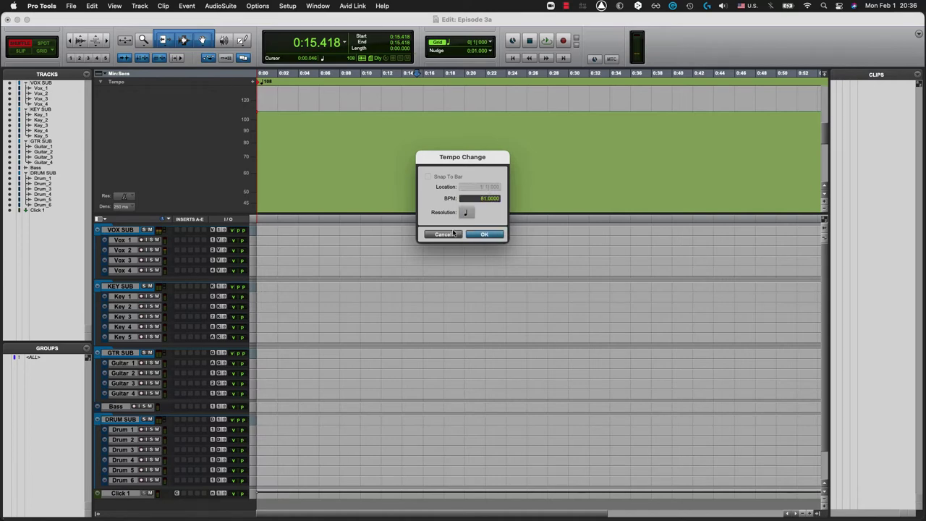
left_click(495, 236)
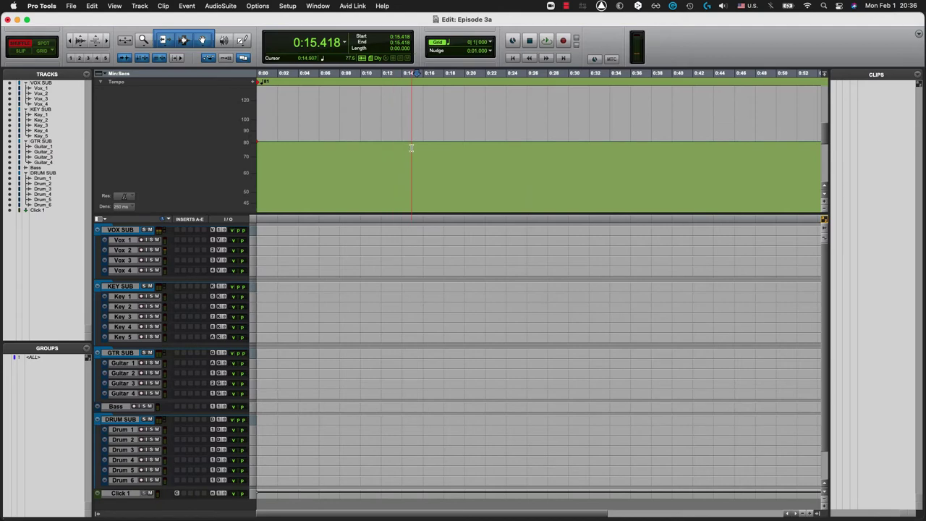
Draw a Line tempo ramp from about 0:16 up to 90 BPM and extend it to 92.5 BPM at about 0:24.
left_click_drag(424, 149, 445, 152)
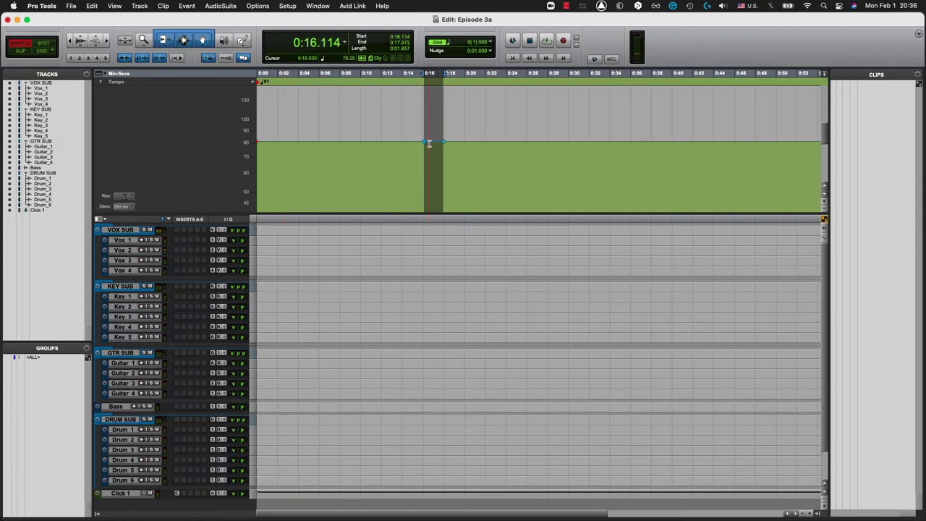
left_click(243, 42)
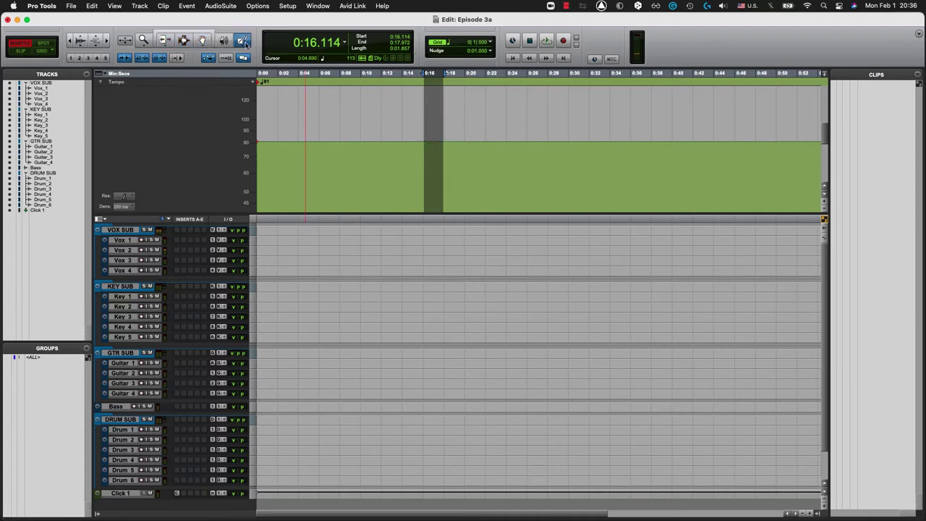
left_click(244, 42)
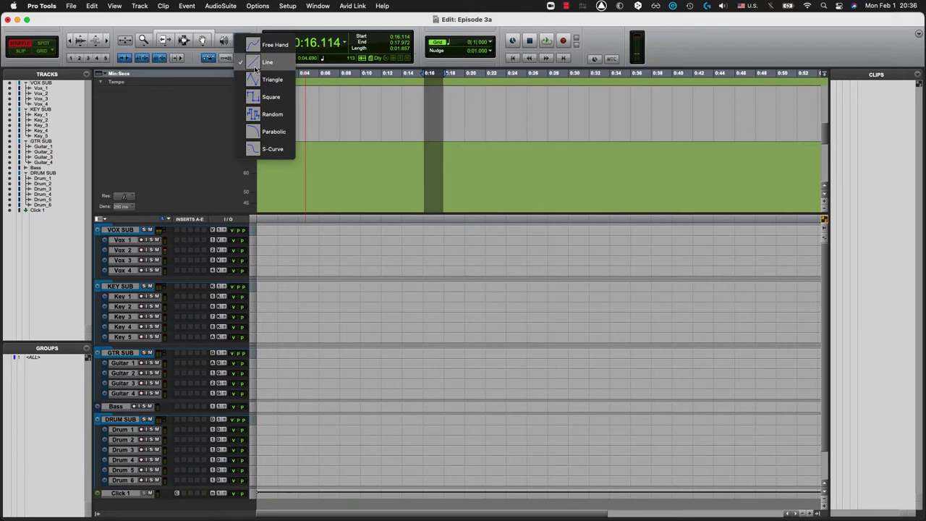
left_click(255, 69)
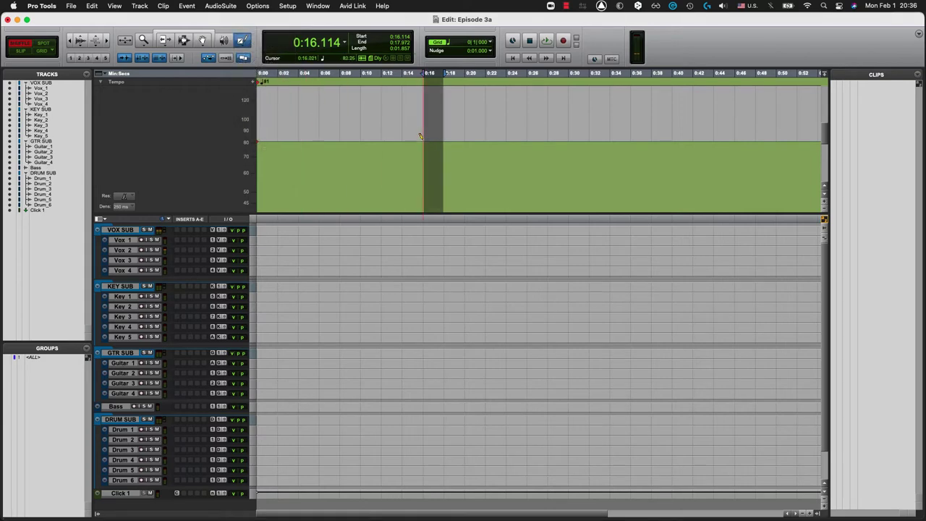
left_click_drag(421, 140, 440, 132)
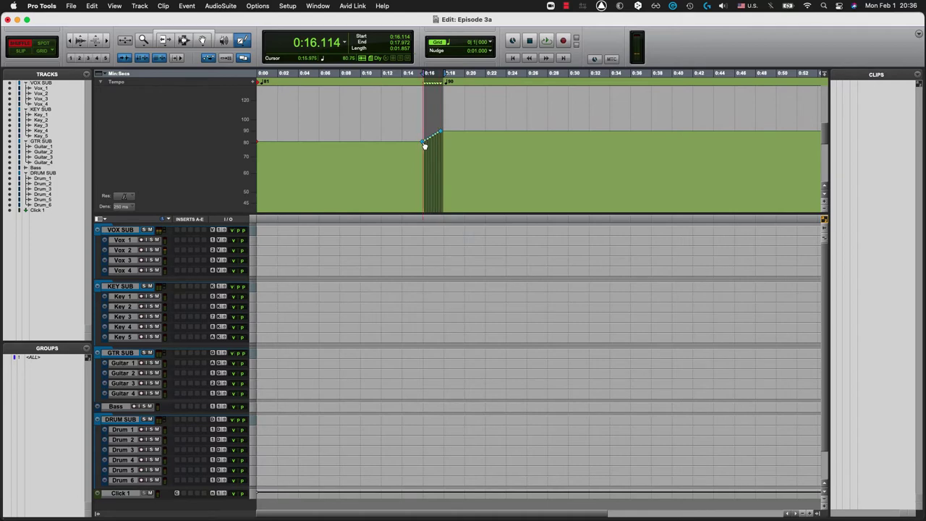
left_click_drag(440, 135, 513, 125)
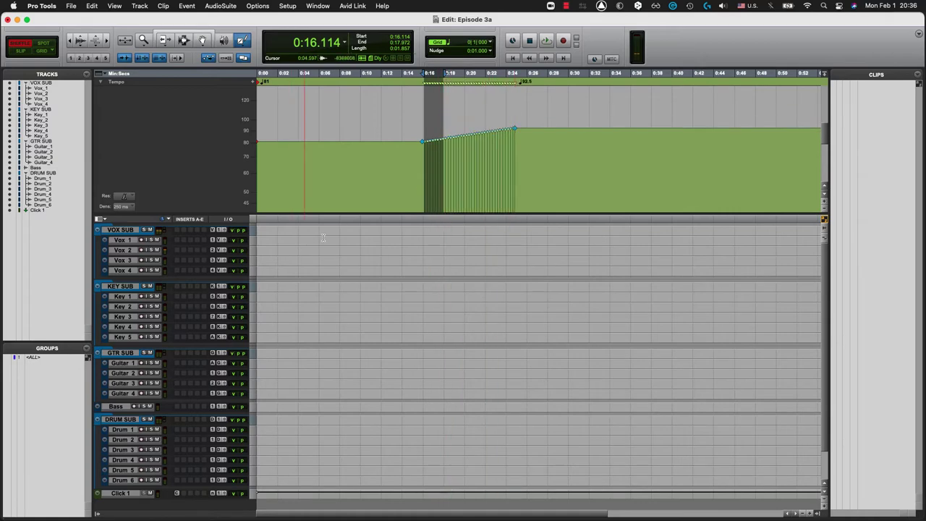
Place the cursor at about 0:32 and undo both the ramp's extension and its drawing.
left_click(591, 82)
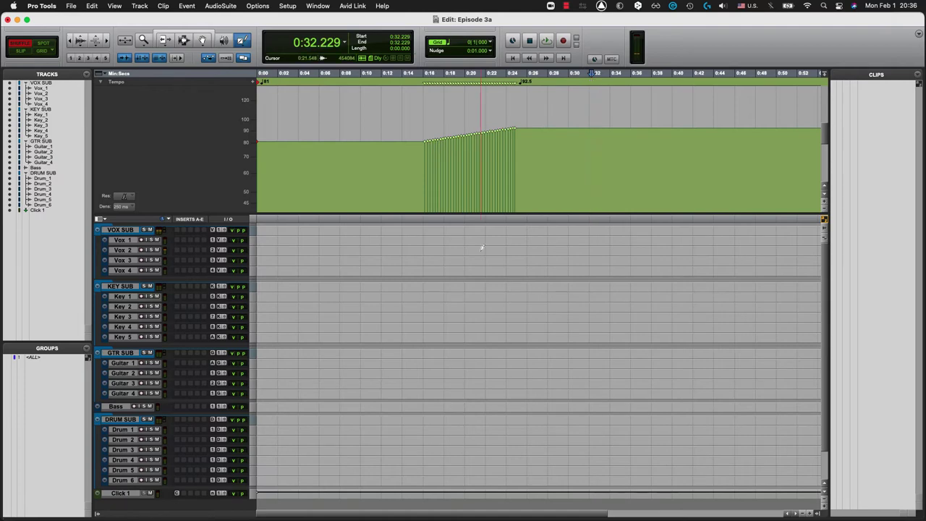
key("super+z")
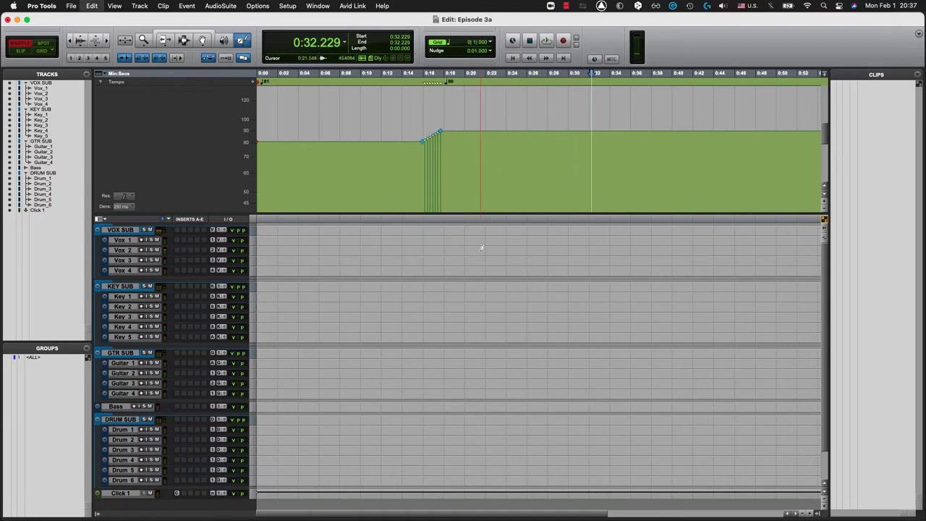
key("super+z")
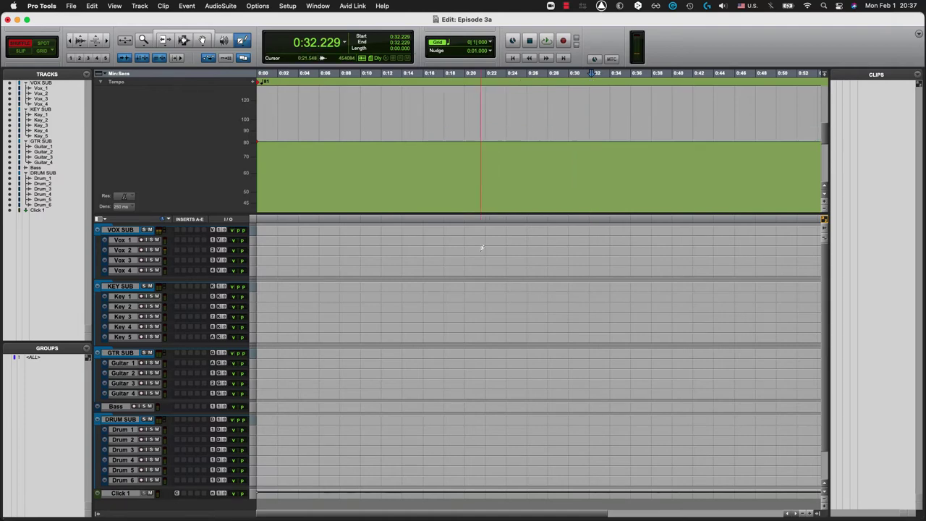
Draw an S-Curve tempo rise from about 0:09 up to 101.5 BPM and reshape it to end at 97 BPM near 0:17.
left_click(244, 43)
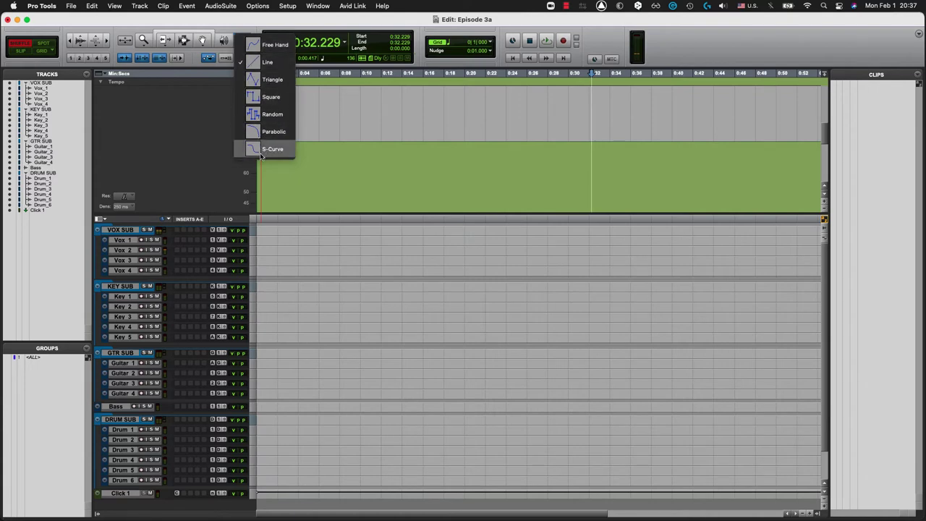
left_click(262, 149)
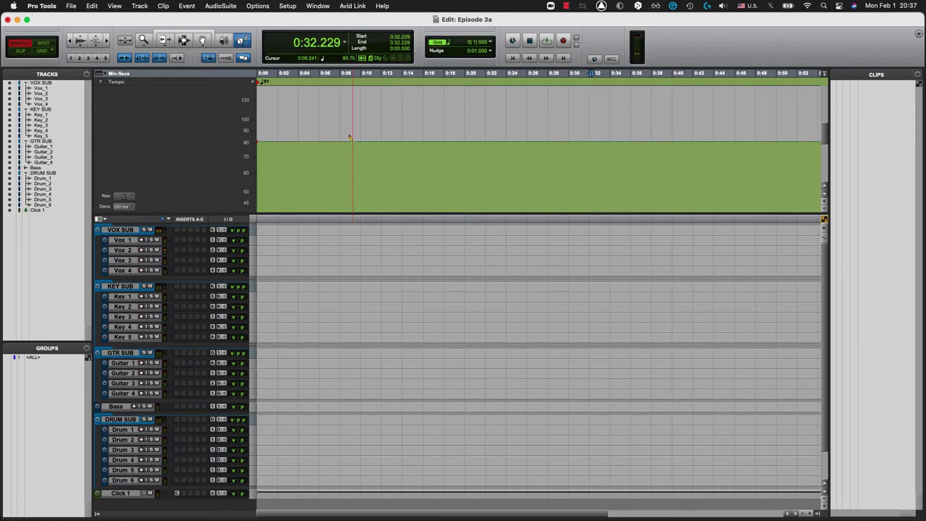
mouse_move(353, 140)
left_mouse_down()
mouse_move(422, 115)
mouse_move(462, 118)
left_mouse_up()
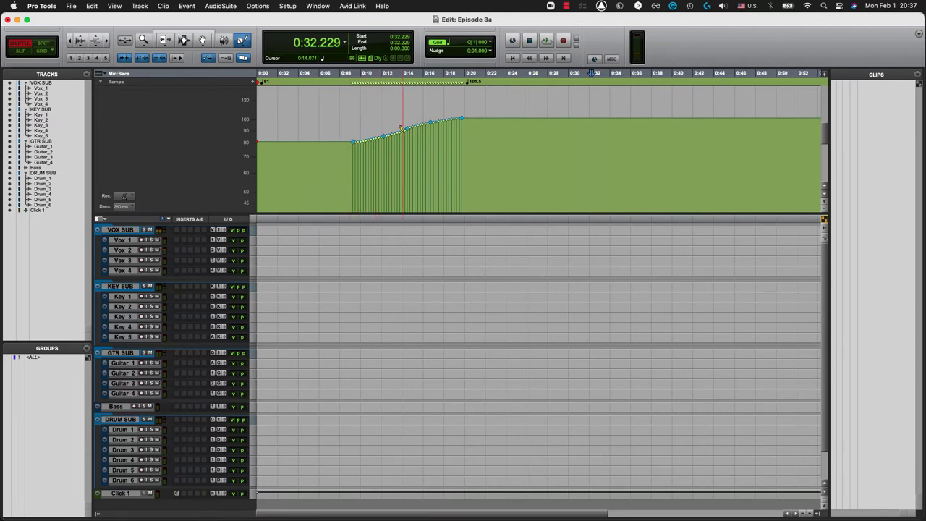
mouse_move(463, 121)
left_mouse_down()
mouse_move(437, 102)
mouse_move(433, 109)
mouse_move(457, 128)
mouse_move(435, 117)
mouse_move(384, 142)
mouse_move(394, 126)
mouse_move(415, 132)
mouse_move(409, 139)
mouse_move(394, 127)
mouse_move(417, 131)
mouse_move(407, 120)
mouse_move(423, 133)
mouse_move(402, 124)
mouse_move(404, 132)
mouse_move(359, 135)
mouse_move(411, 123)
mouse_move(402, 143)
mouse_move(434, 125)
left_mouse_up()
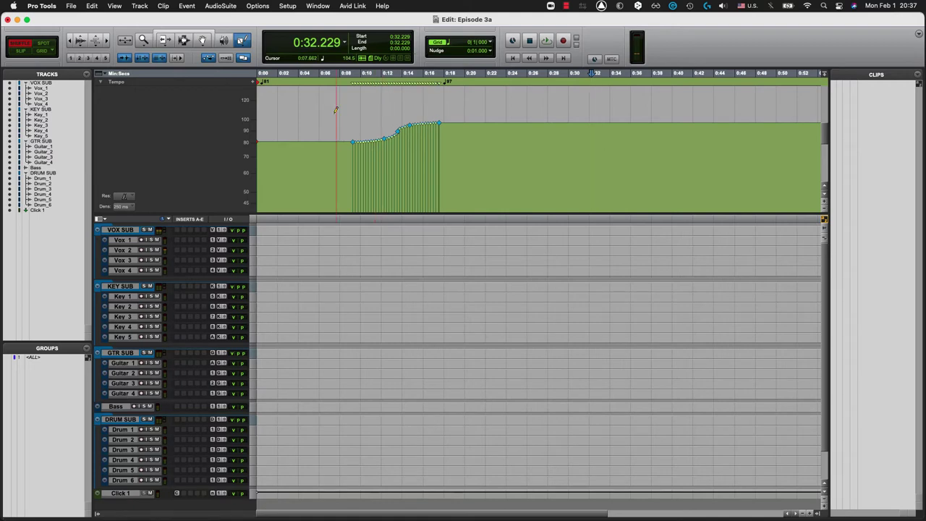
Undo the S-Curve tempo edits while keeping the constant 81 BPM tempo.
key("super+z")
key("super+z")
key("super+z")
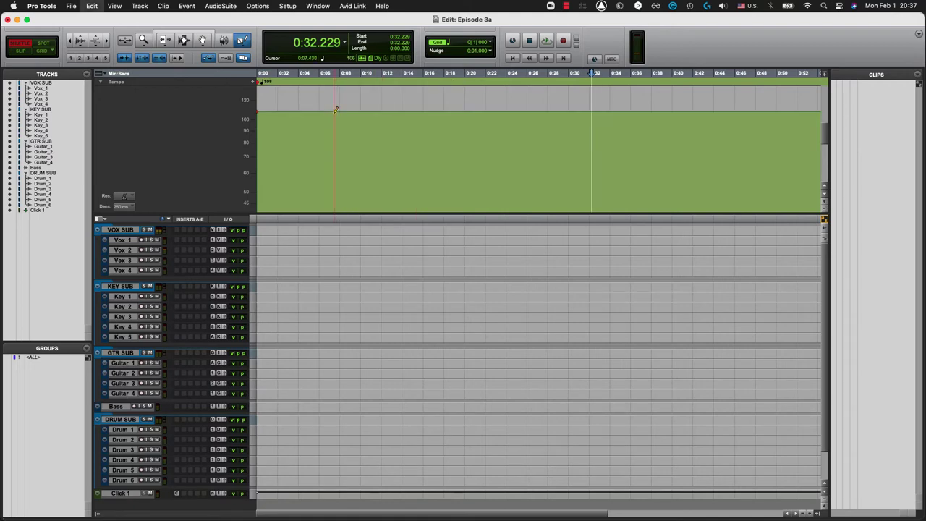
key("super+z")
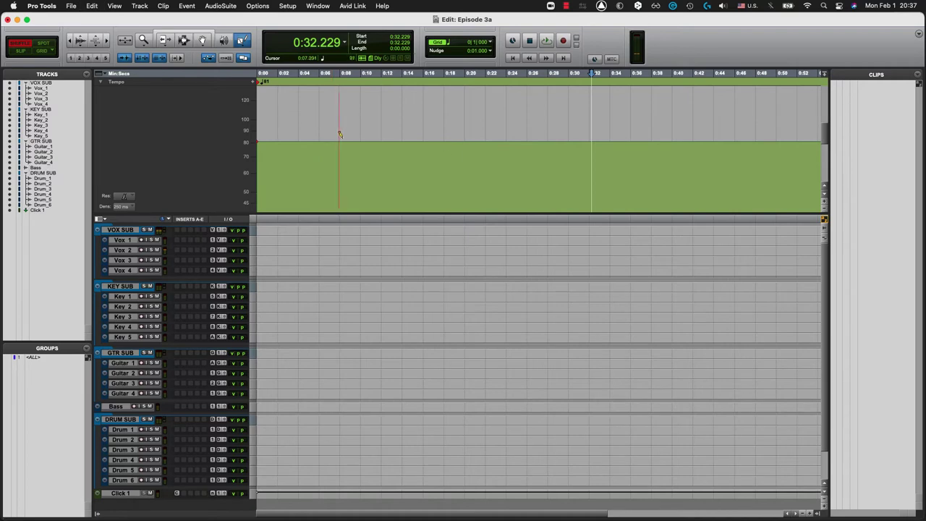
Select the range from about 0:14 to 0:16 in the Tempo Editor with the Smart Tool.
left_click(403, 74)
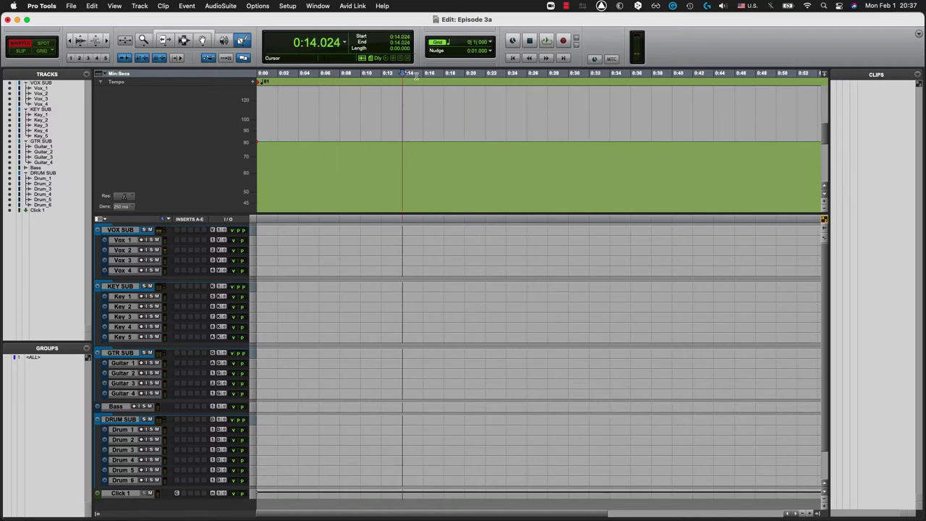
left_click_drag(403, 75, 422, 75)
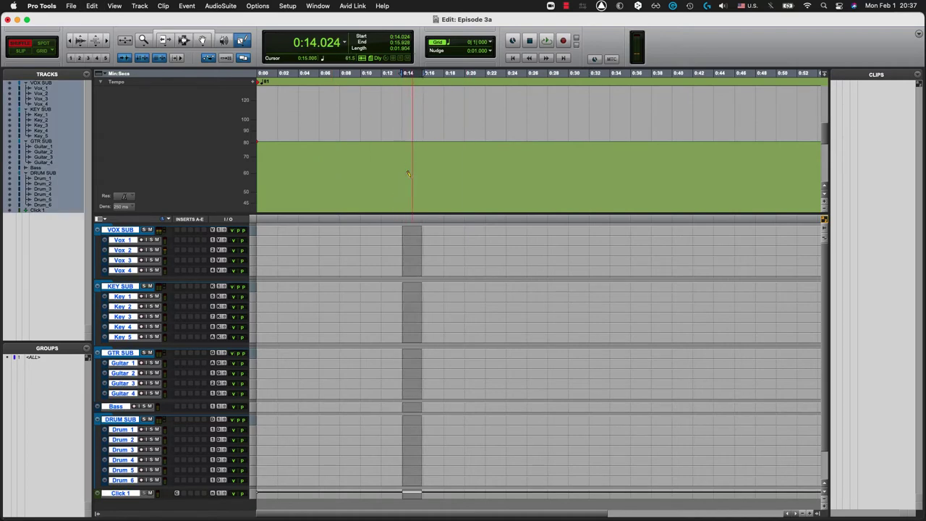
left_click(193, 34)
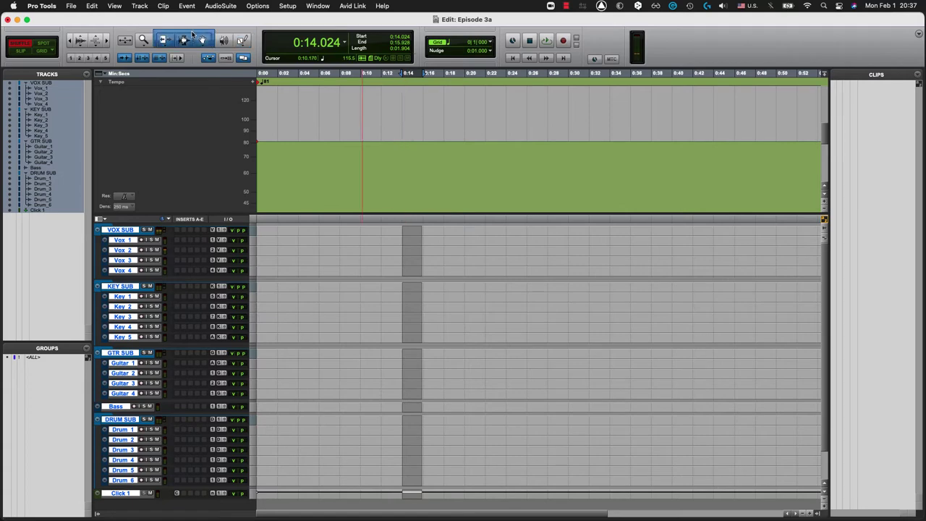
left_click_drag(402, 163, 424, 163)
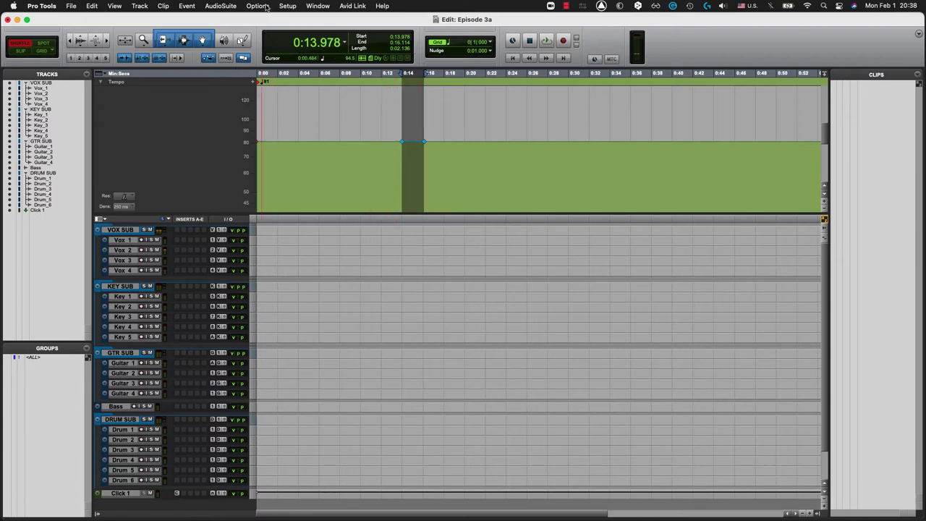
Apply a Linear tempo operation that rises from 81 to 84 BPM across the selected range.
left_click(186, 6)
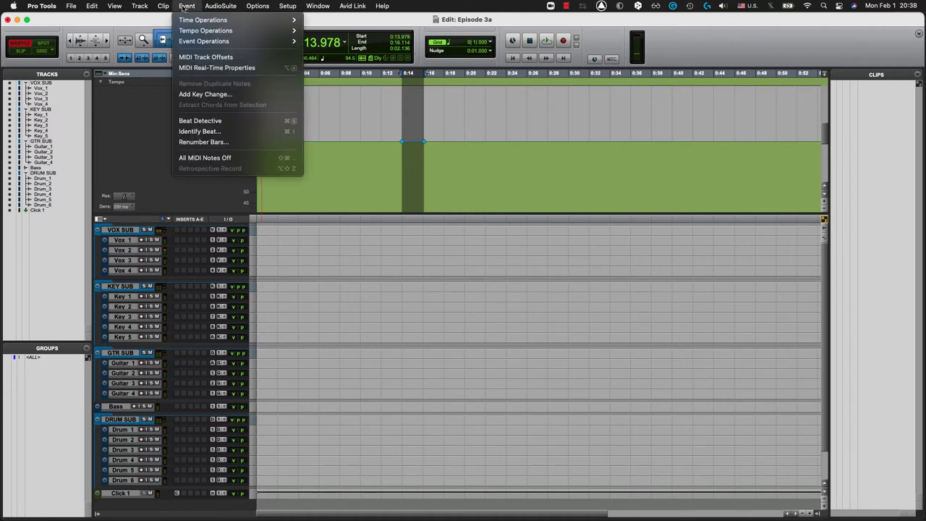
mouse_move(189, 33)
mouse_move(288, 44)
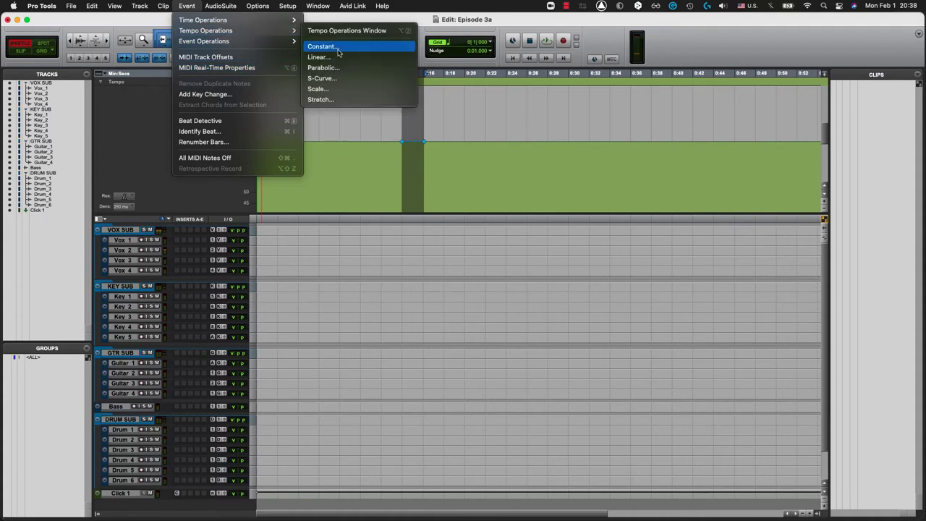
left_click(339, 58)
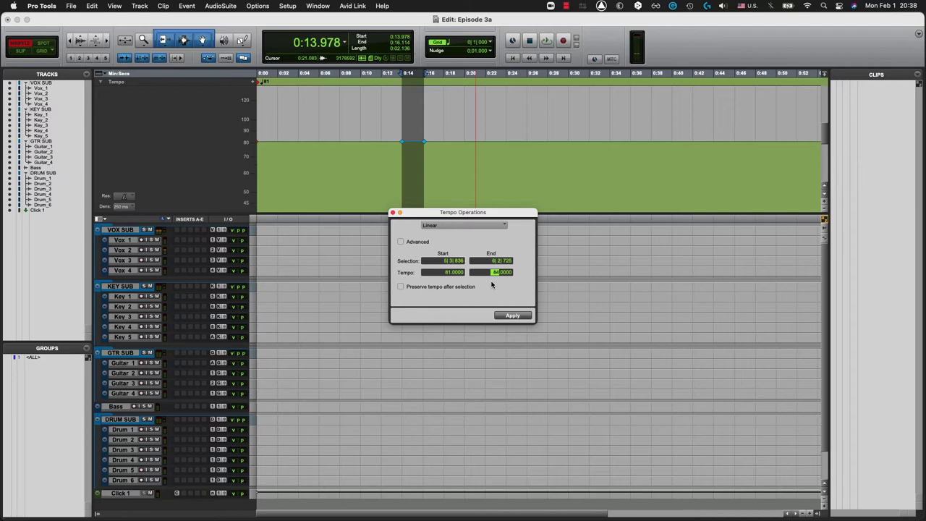
left_click(514, 317)
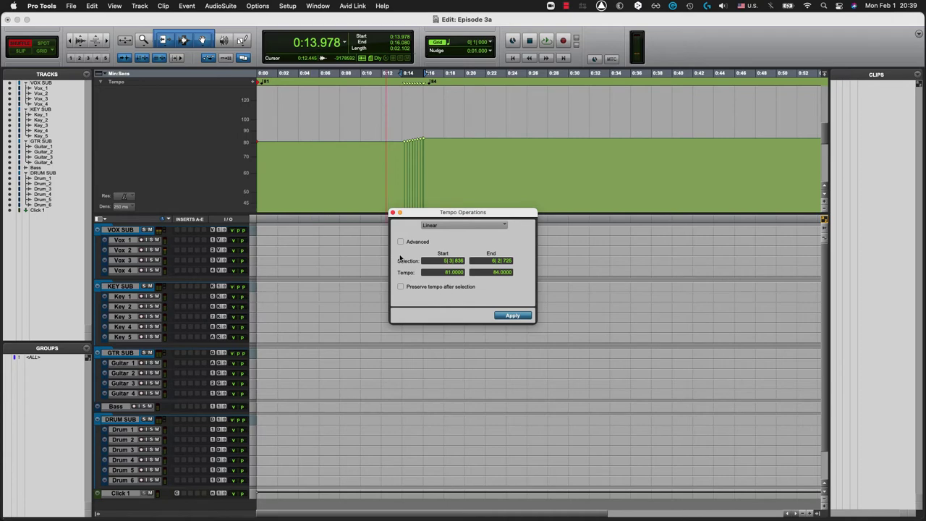
Try an S-Curve tempo operation with an adjusted mid point and a raised mid tempo, and close Tempo Operations without applying it.
left_click(438, 226)
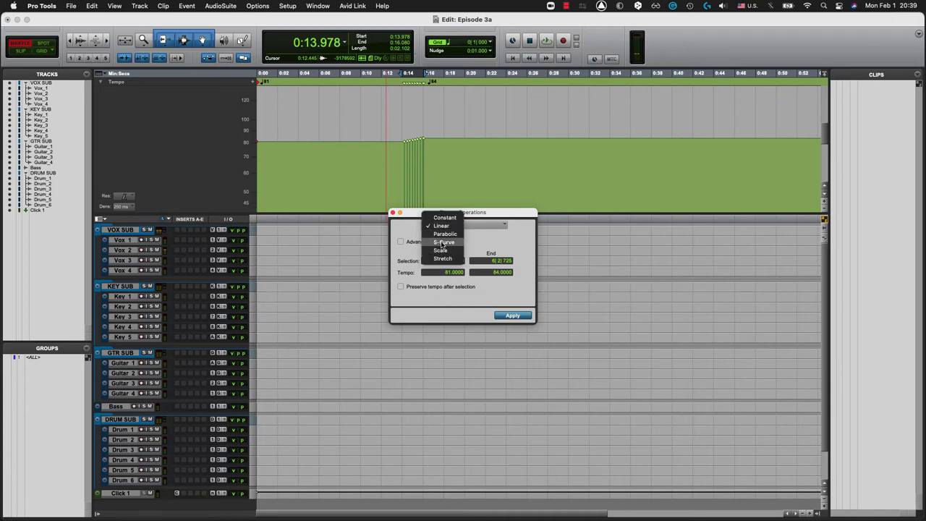
left_click(441, 243)
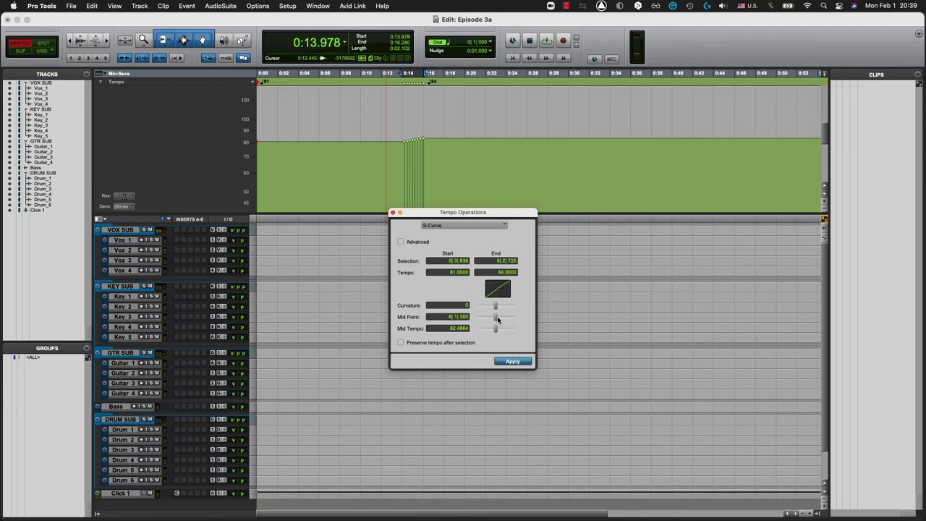
left_click_drag(495, 317, 511, 335)
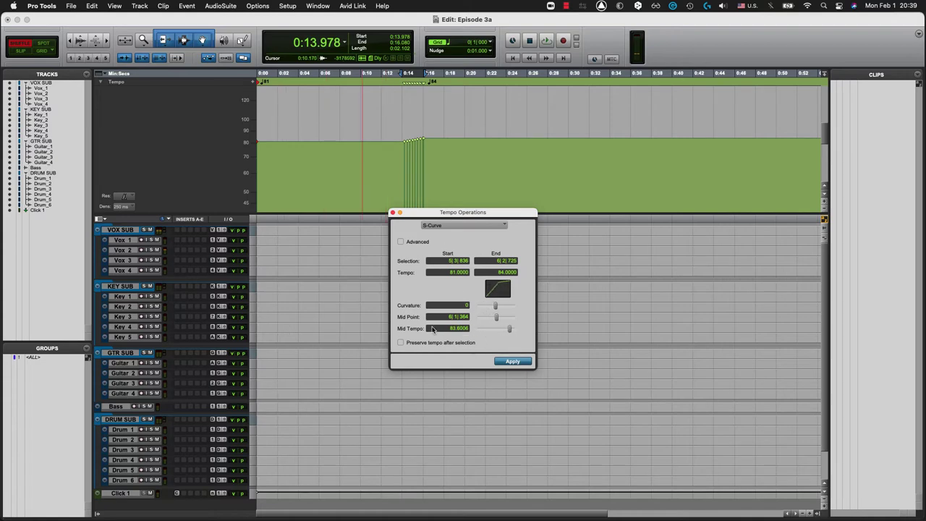
left_click(392, 212)
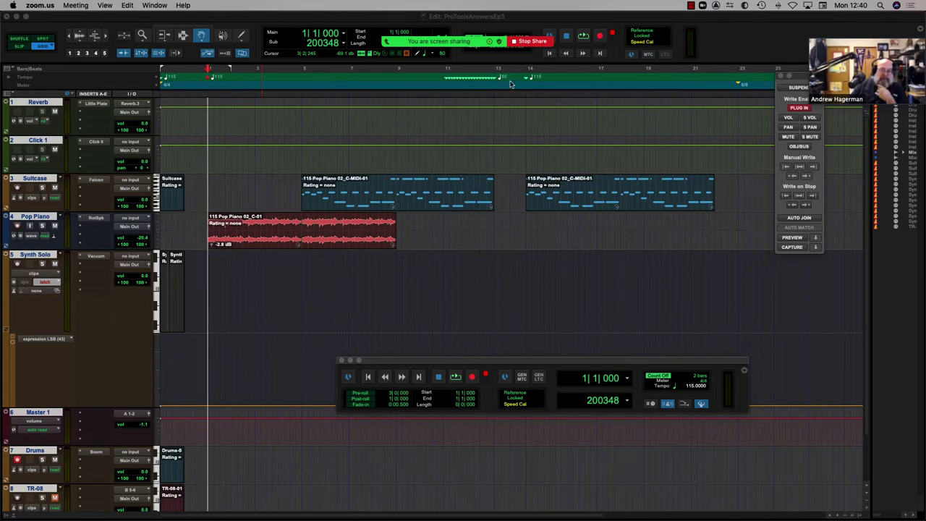
Place the cursor at bar 9 and play the session through the tempo changes to about bar 15.
left_click(440, 90)
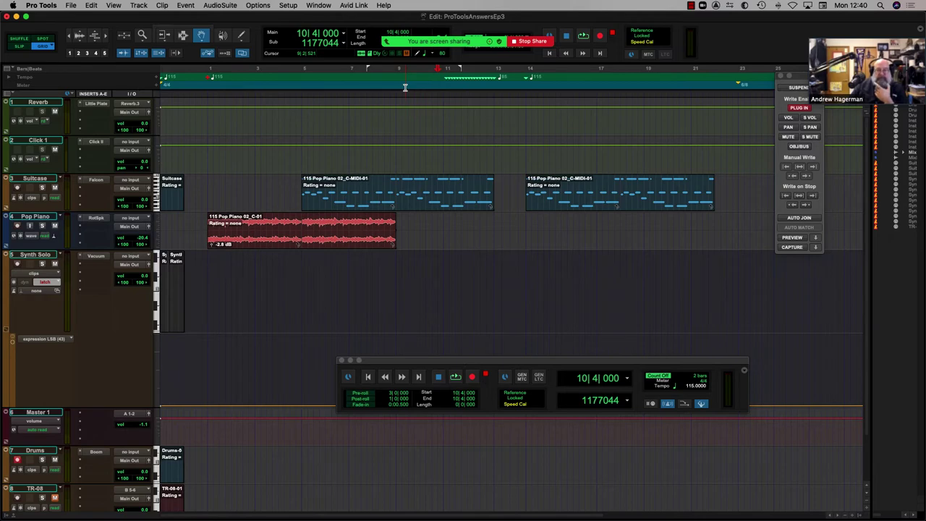
left_click(397, 85)
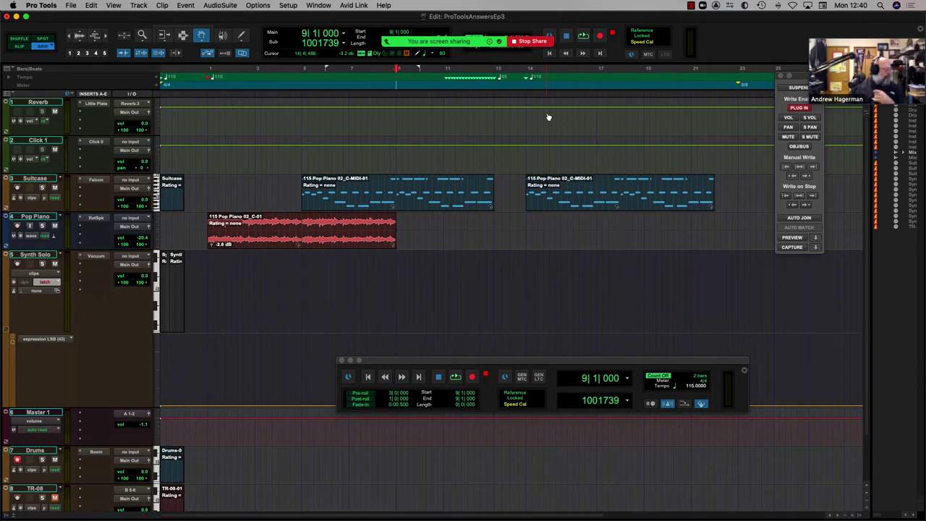
key("space")
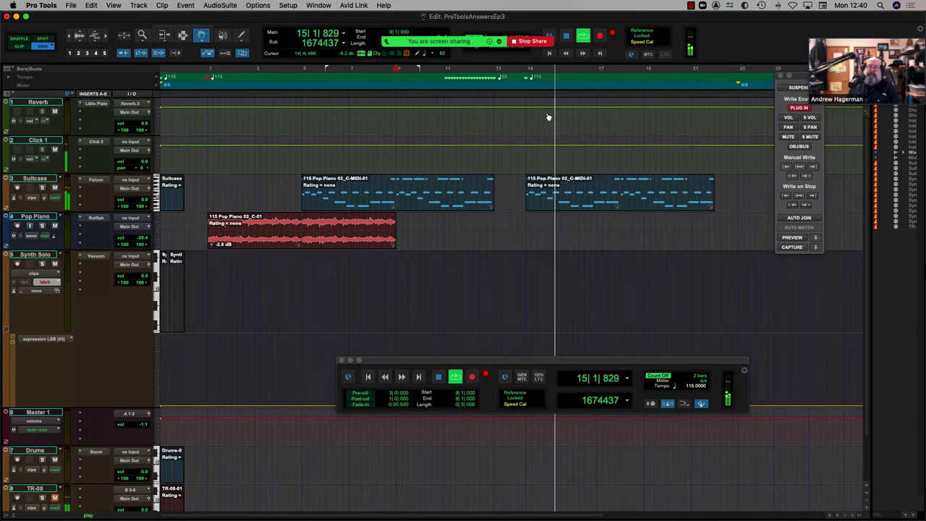
key("space")
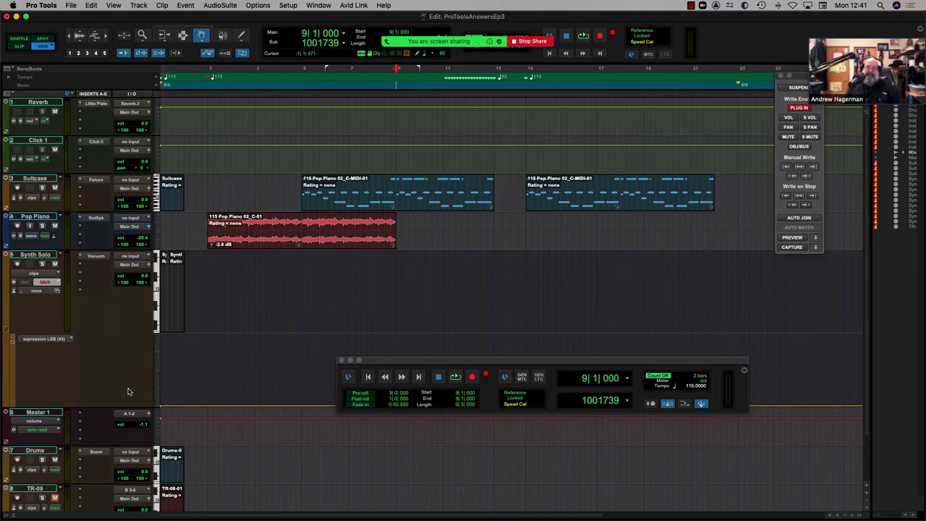
Record a MIDI take on the Drums track from bar 9 to about bar 15, and delete the recorded clip.
key("space")
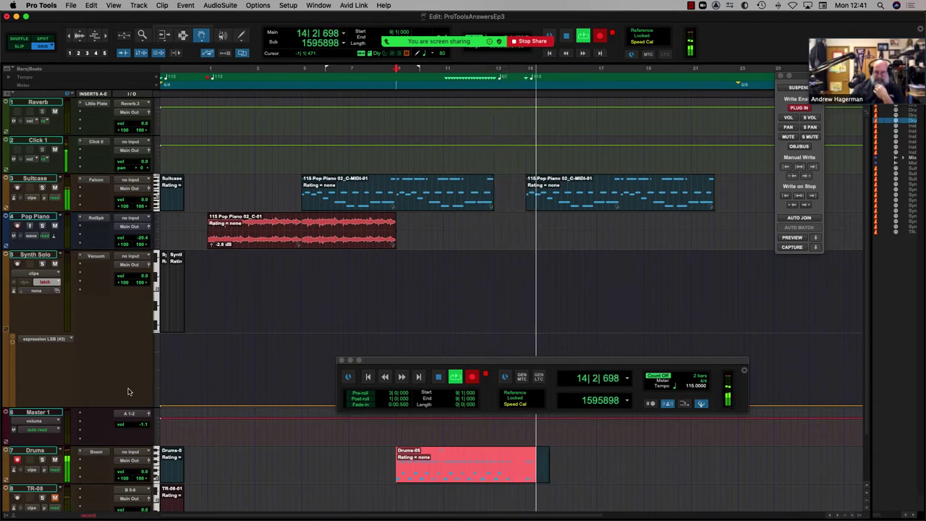
key("space")
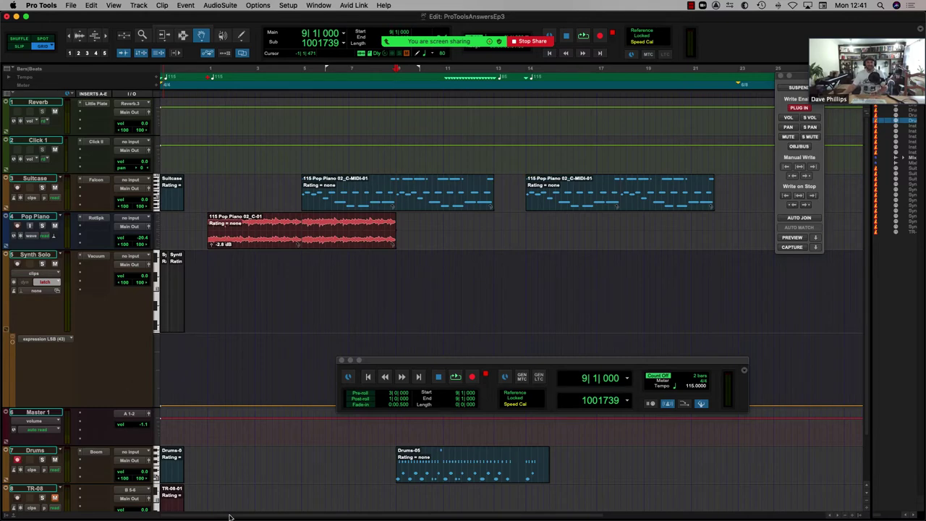
left_click(449, 478)
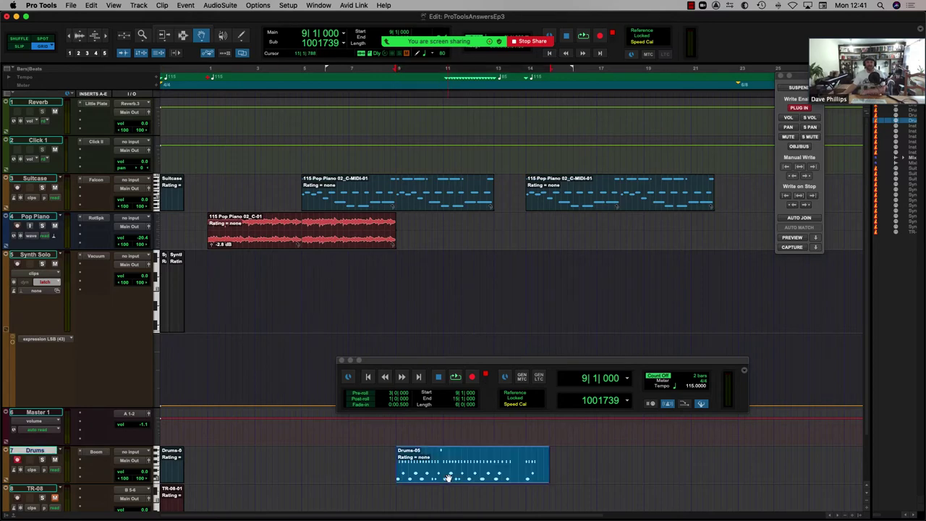
key("Delete")
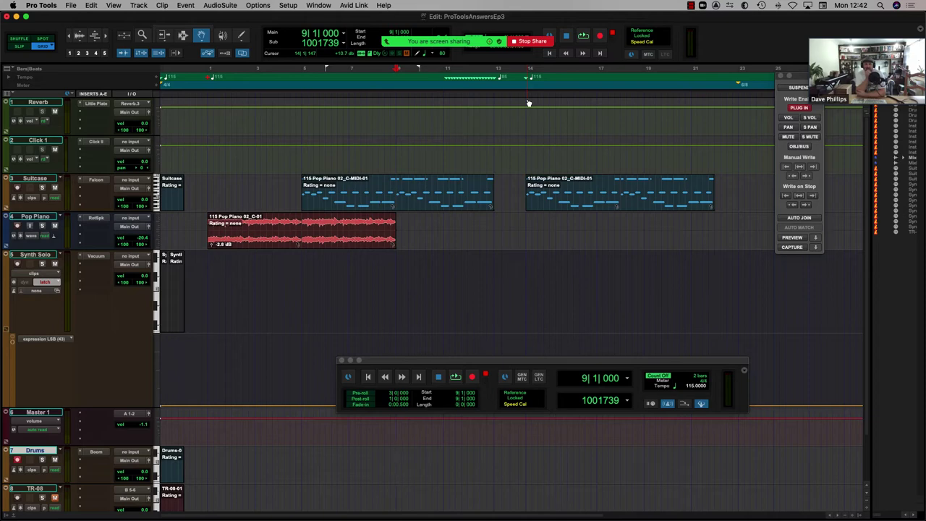
Turn off the Conductor Track so the session uses manual tempo, and reposition the Transport window.
left_click_drag(686, 360, 632, 343)
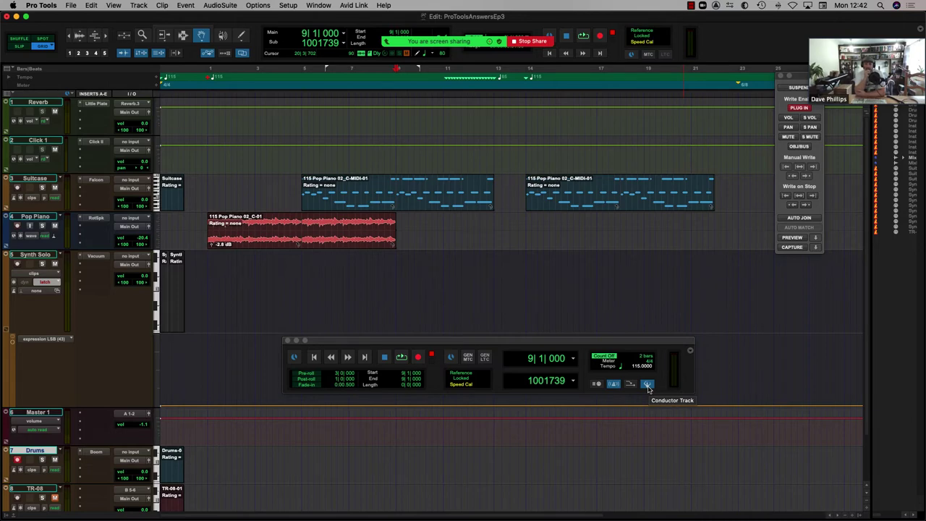
left_click(648, 385)
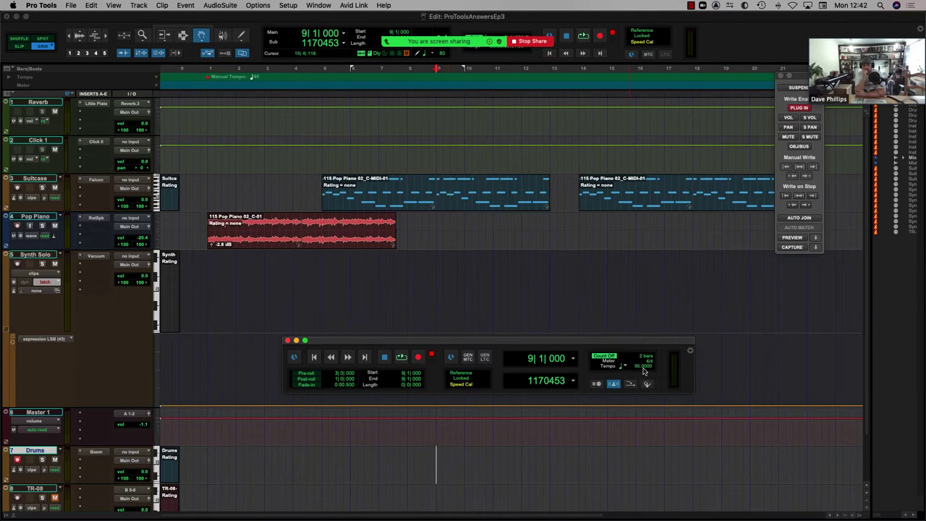
left_click_drag(637, 350, 612, 347)
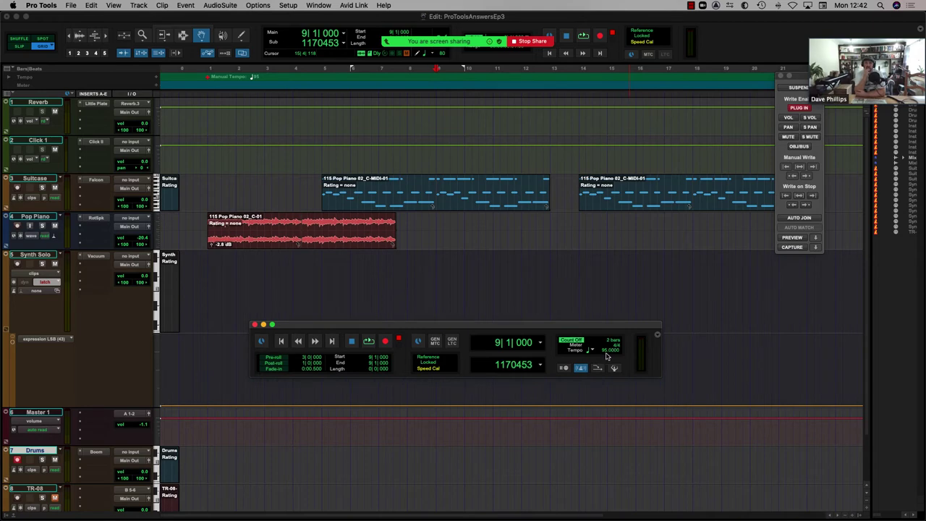
Set the manual tempo to 97 BPM, and lower it to 85 BPM.
left_click(604, 352)
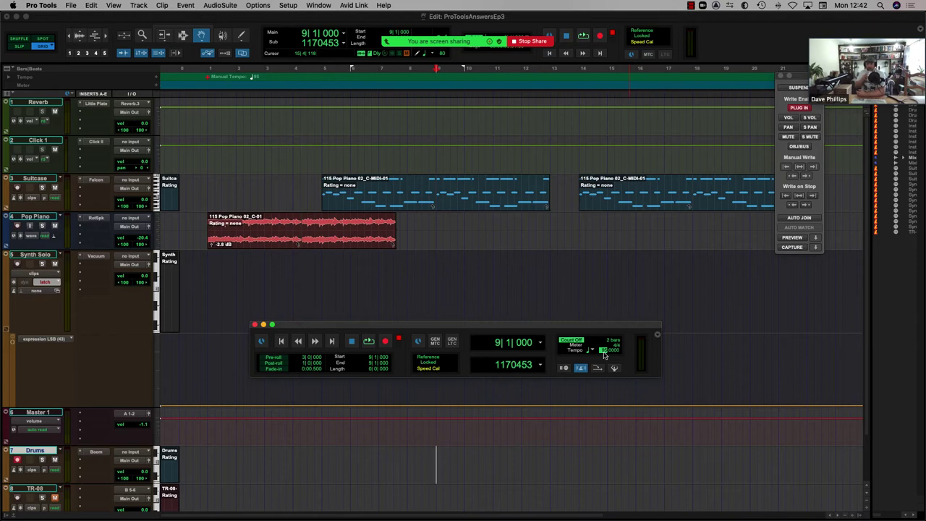
type("120")
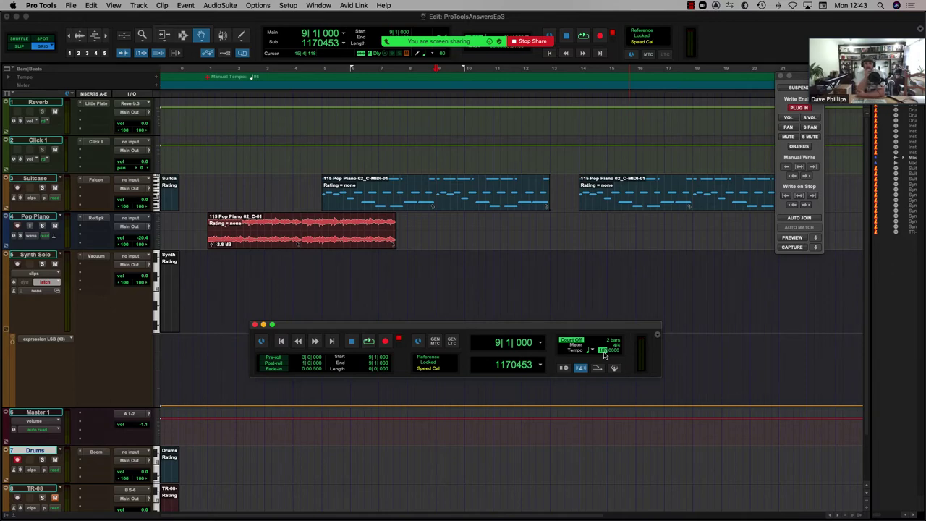
type("95")
key("Return")
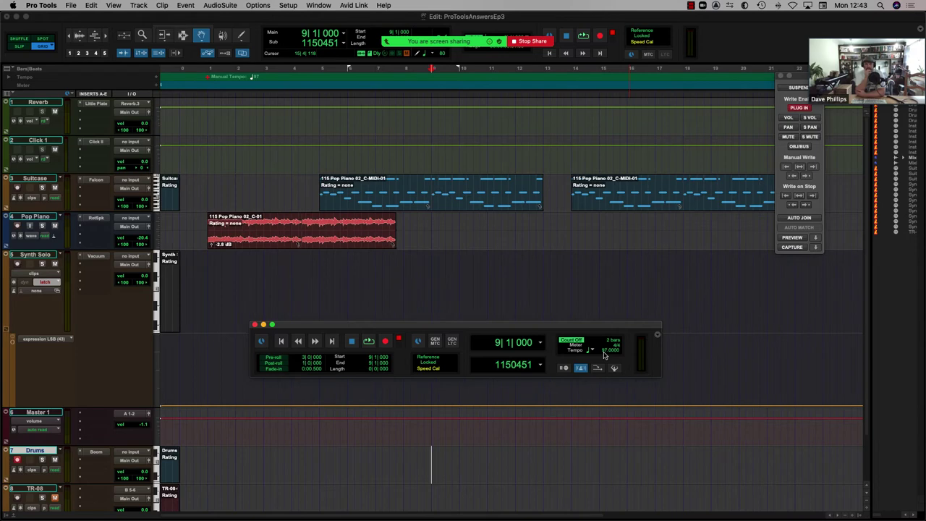
left_click(604, 351)
type("85")
key("Return")
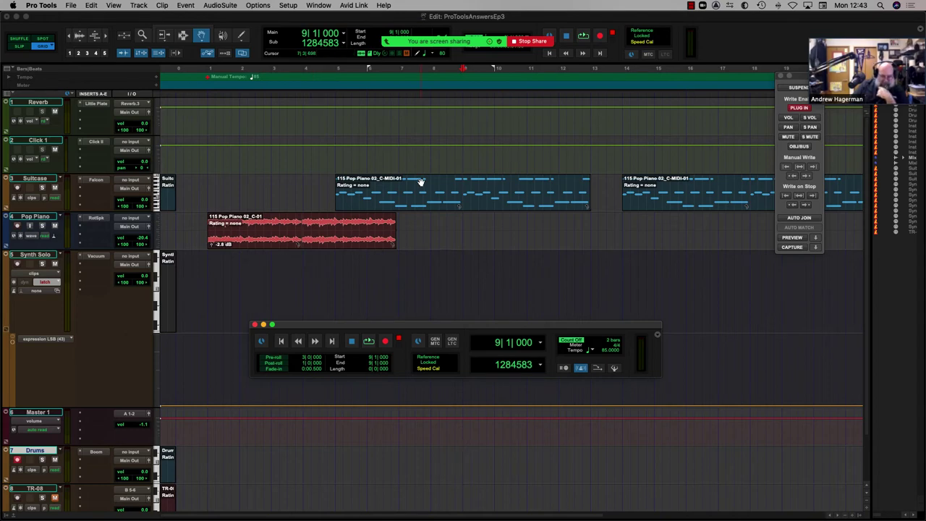
Record a MIDI drum take on the Drums track from bar 9 to about bar 16 at the manual tempo.
key("space")
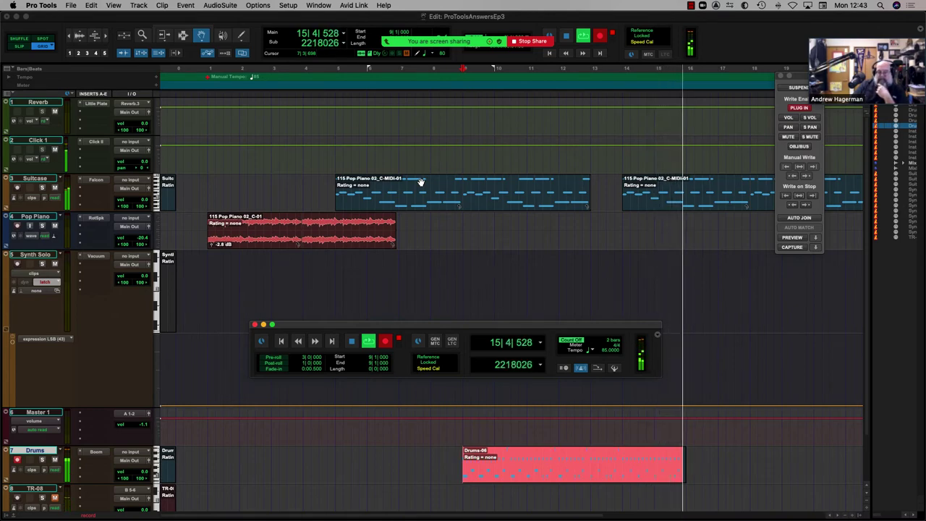
key("space")
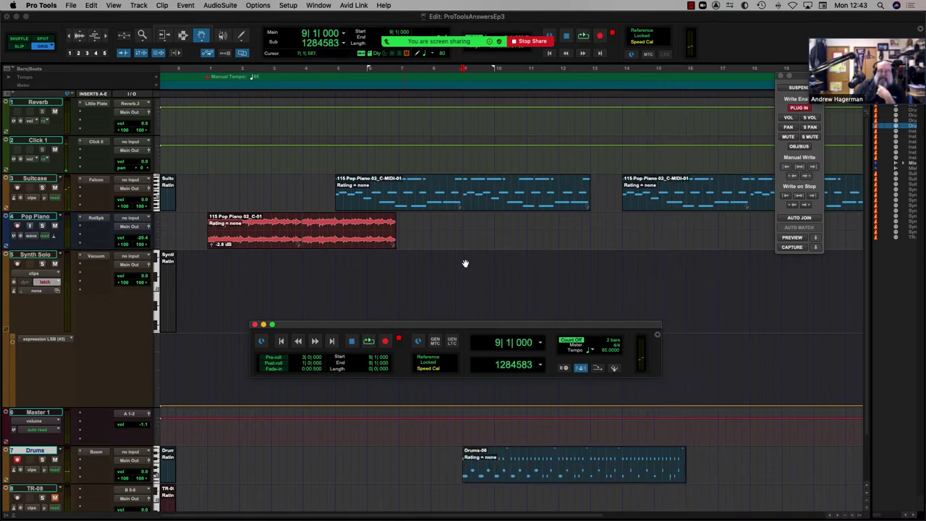
Turn the Conductor Track back on and play the recorded drum take from bar 9 through the tempo changes.
left_click(614, 369)
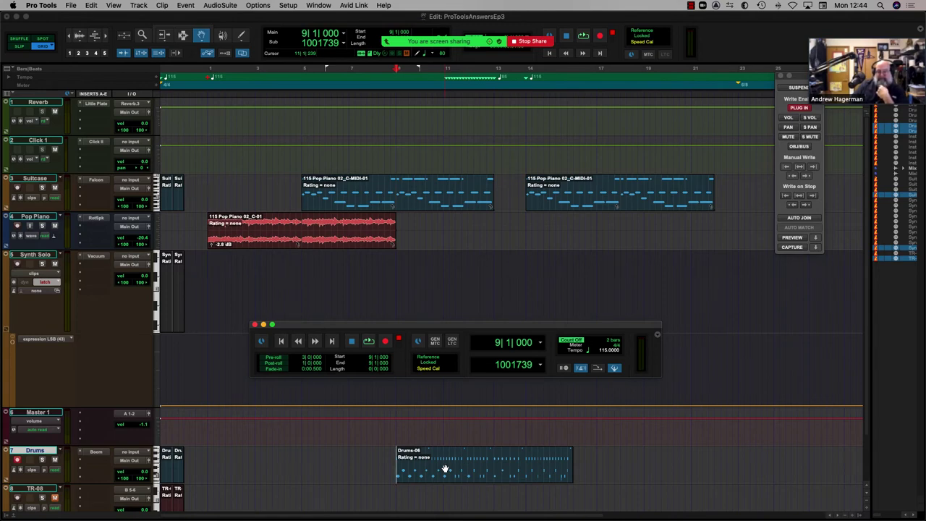
key("space")
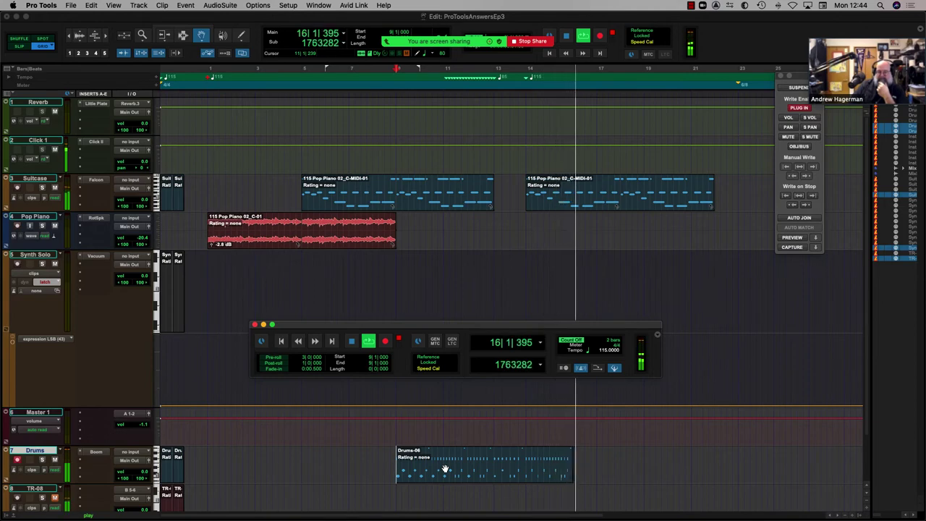
key("space")
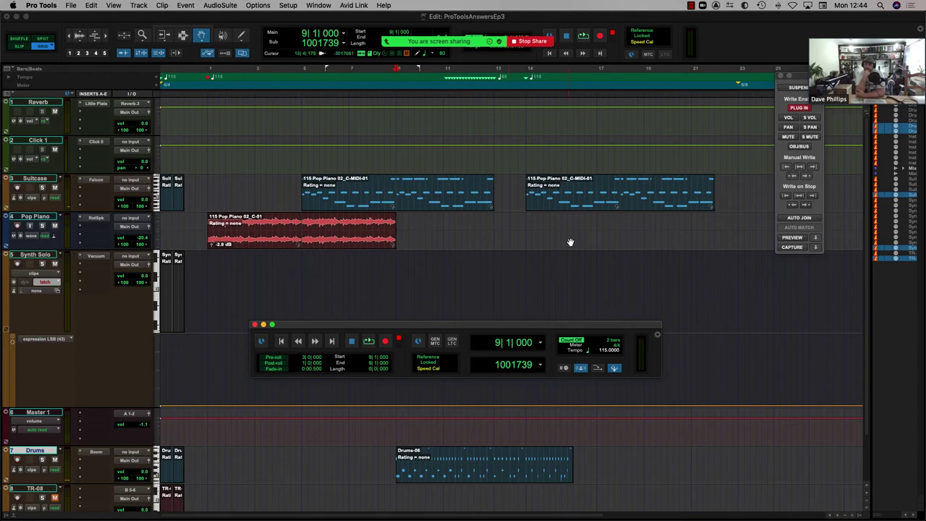
Stop the Zoom screen share and switch back to the Pro Tools session.
mouse_move(525, 34)
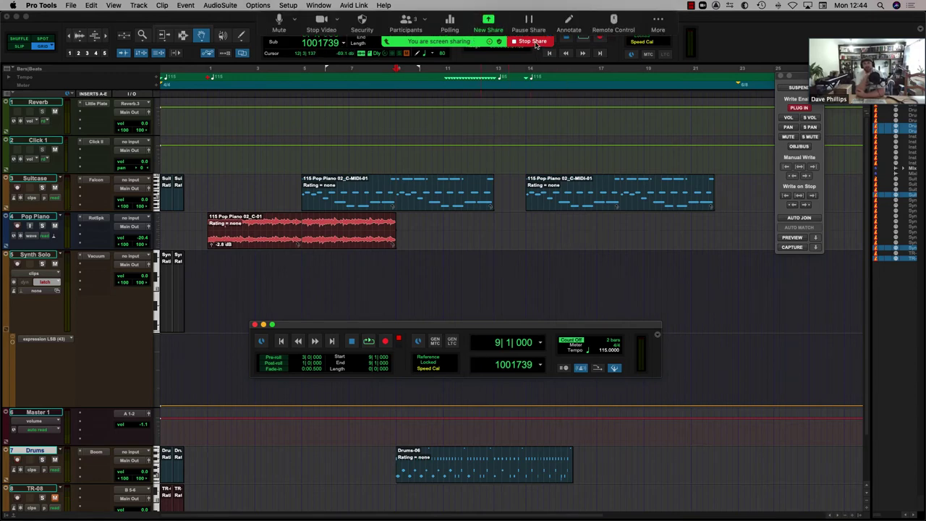
left_click(534, 41)
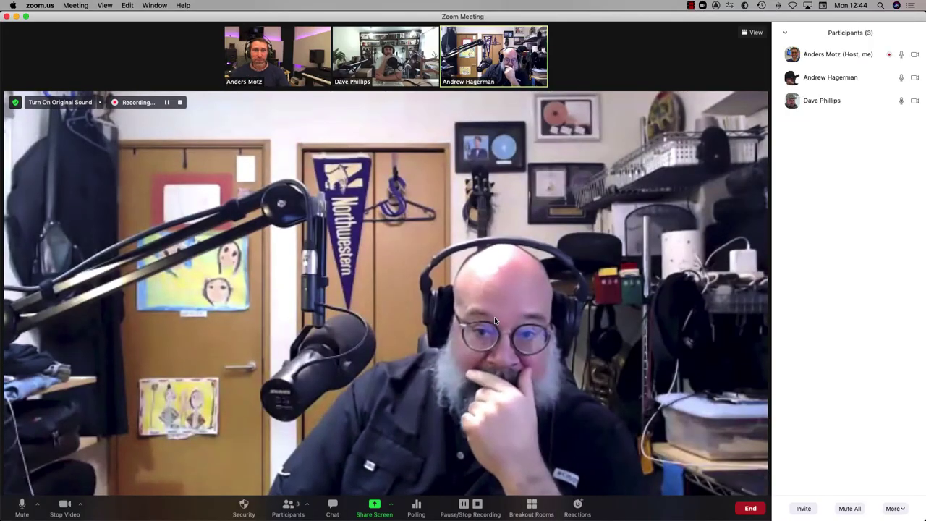
key("super+Tab")
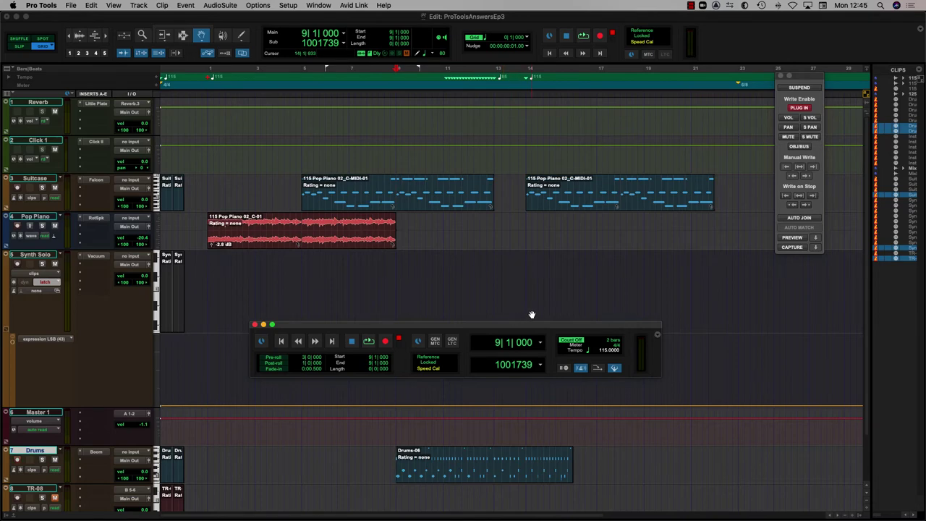
Review the Click/Countoff options, including when the click sounds and whether the count-off plays only during record.
double_click(580, 369)
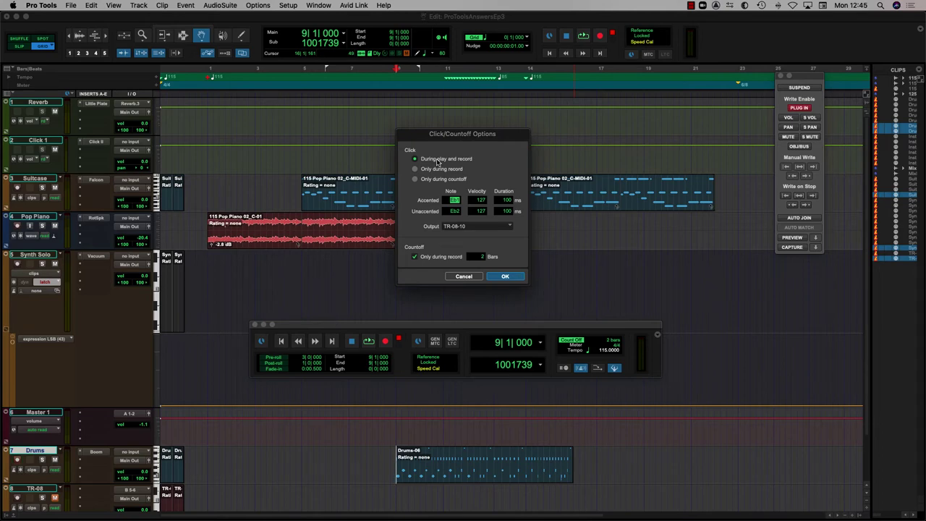
left_click(465, 277)
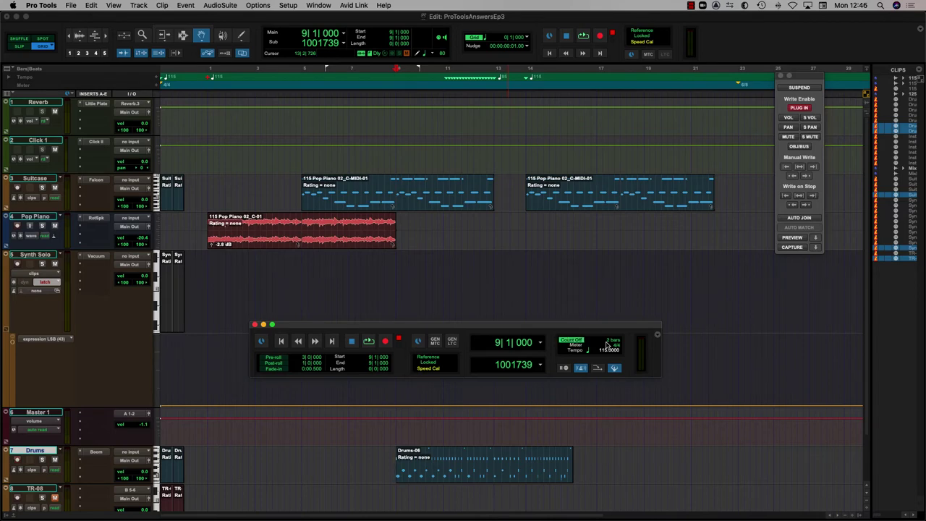
double_click(580, 369)
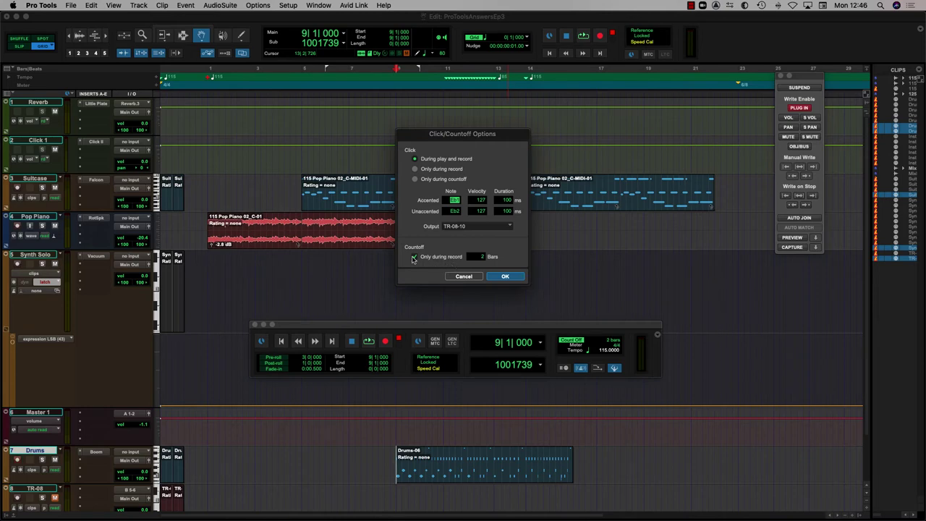
left_click(413, 258)
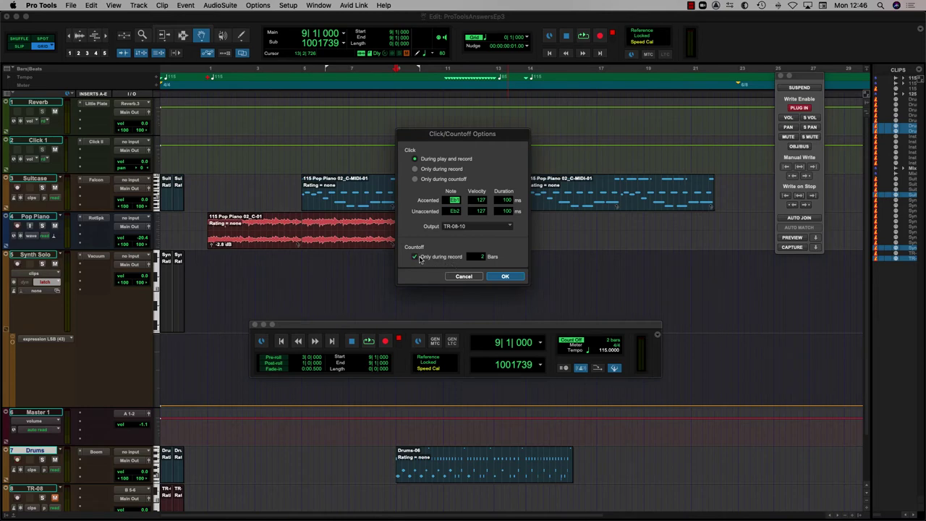
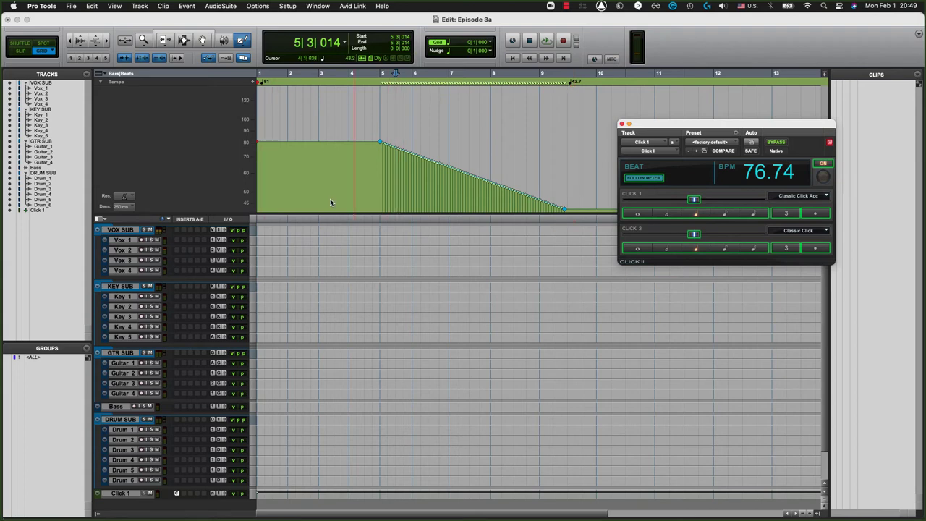
Show the Meter ruler and add a 4/4 meter change at bar 7 with an eighth-note click, snapped to the bar.
left_click(99, 76)
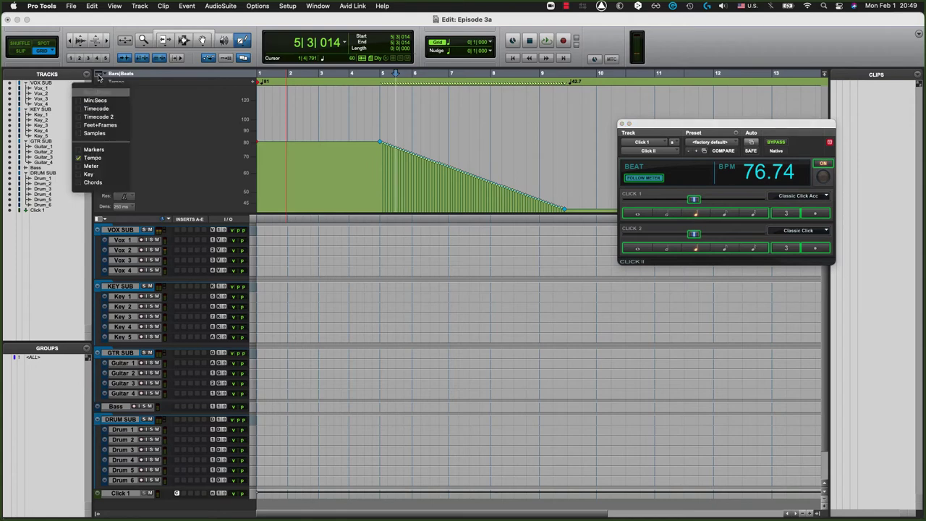
left_click(91, 165)
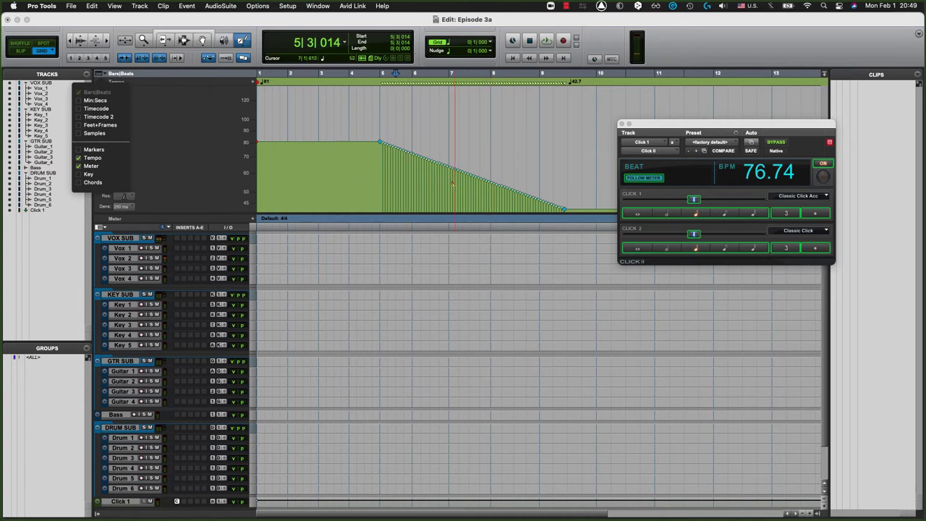
left_click(451, 218)
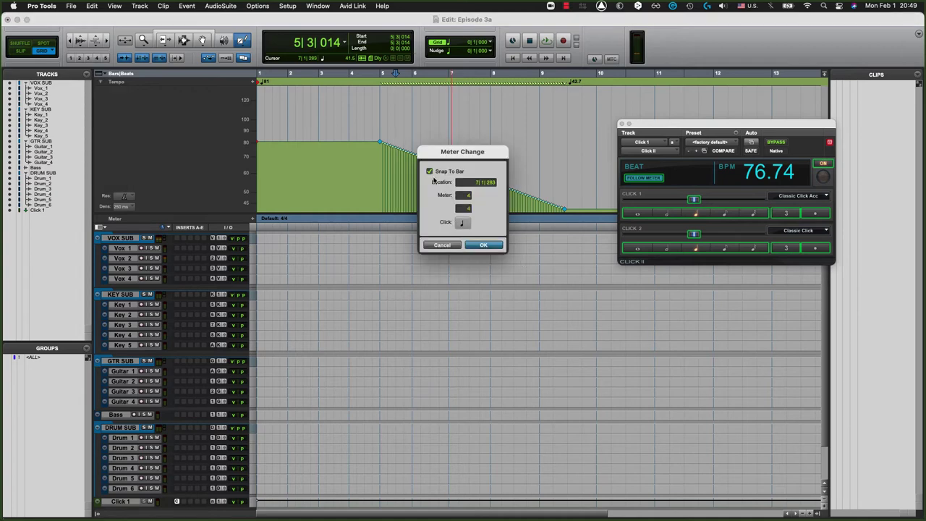
left_click(463, 226)
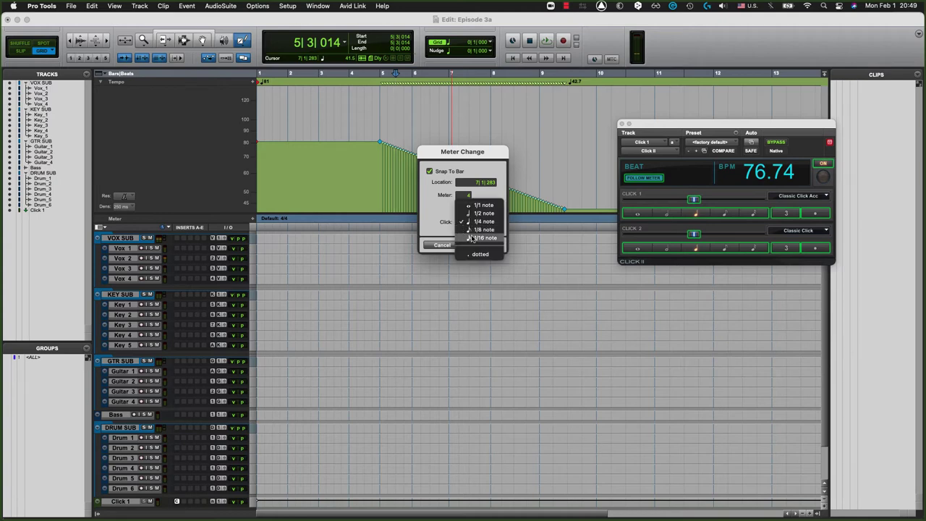
left_click(479, 230)
left_click(492, 249)
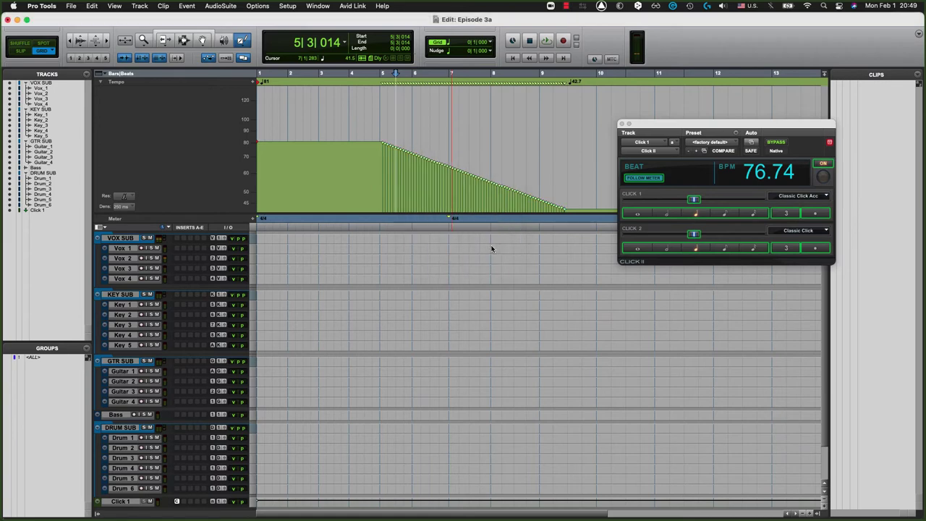
Play the click from bar 4 beat 4 through the meter change at bar 7, and stop playback.
left_click(371, 75)
key("space")
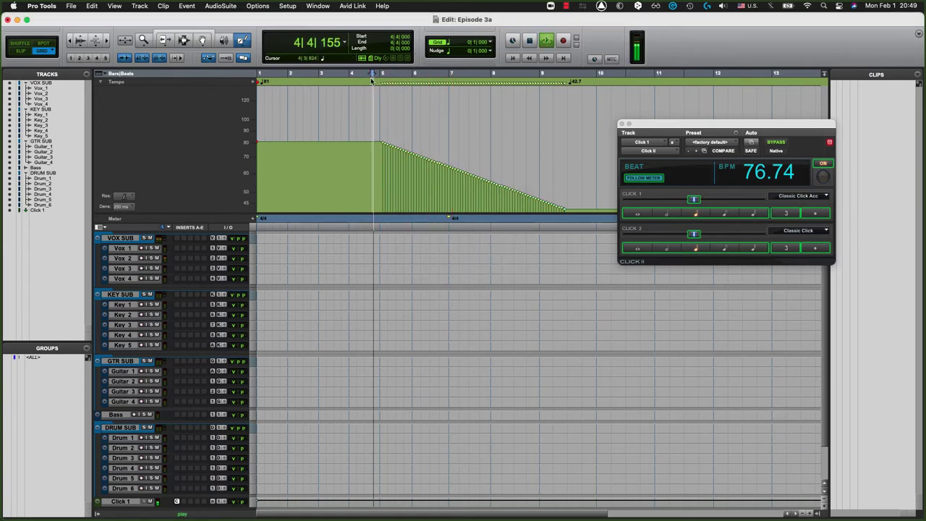
left_click(547, 224)
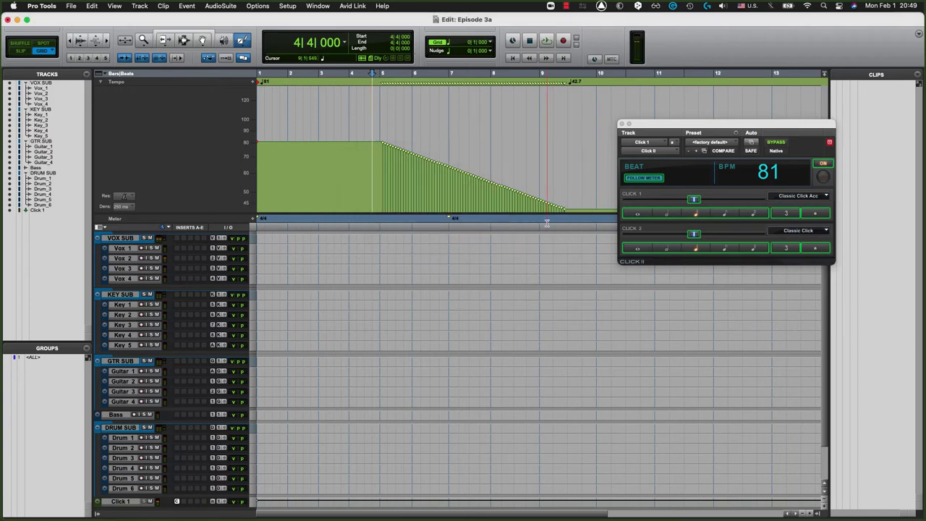
key("space")
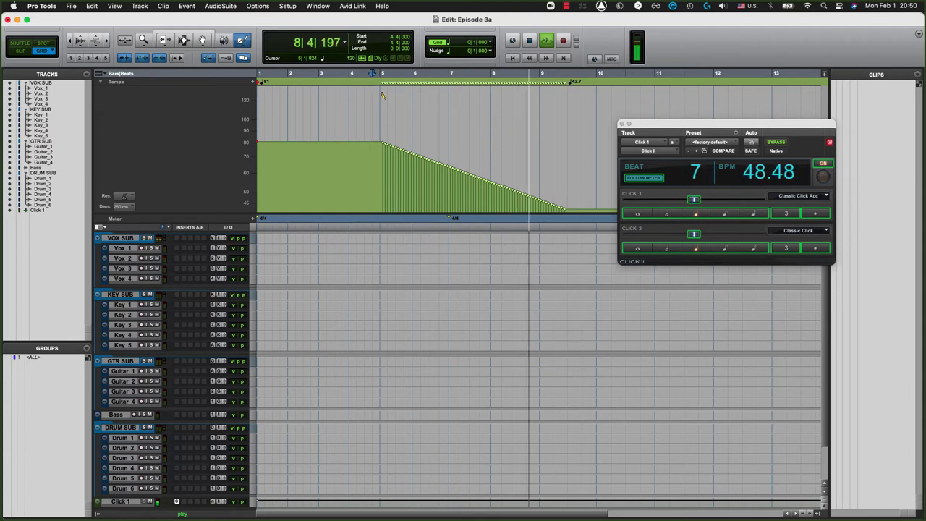
key("space")
left_click(381, 98)
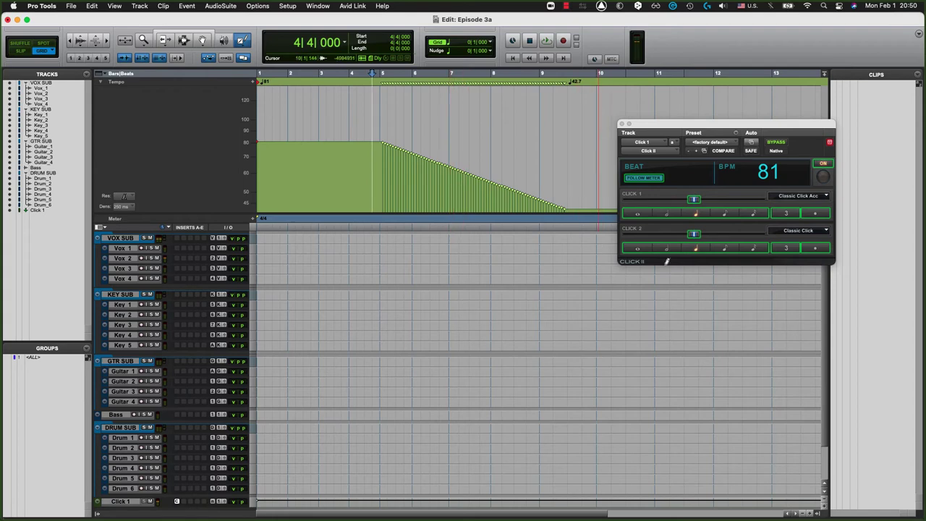
Switch off Follow Meter in the Click II plug-in and switch it back on.
left_click(633, 184)
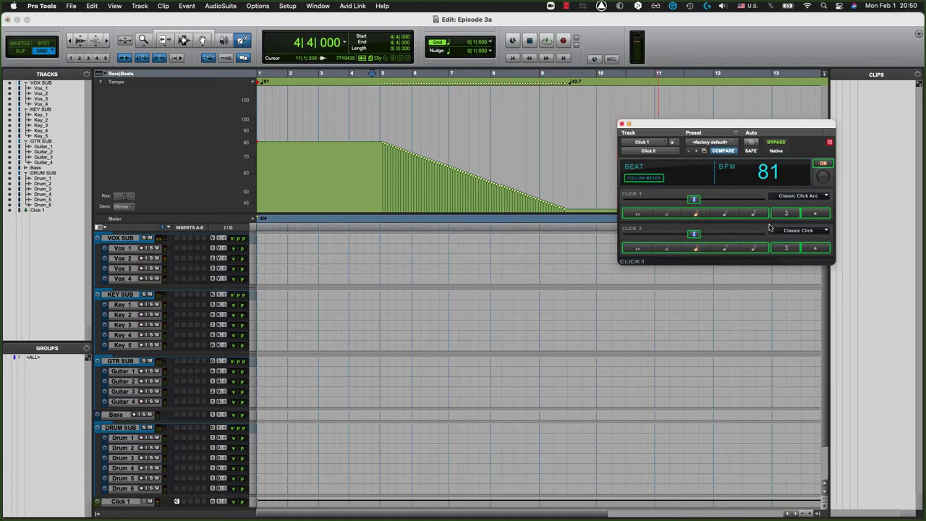
left_click(637, 178)
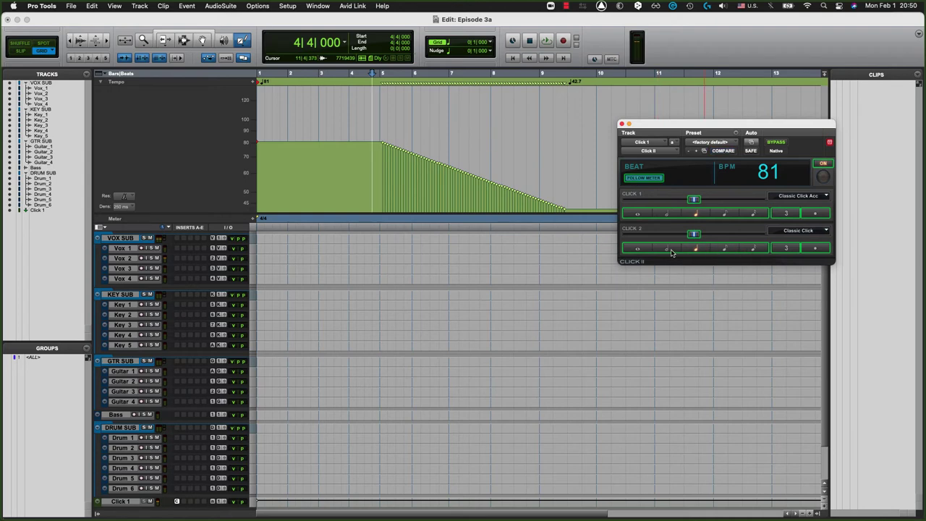
left_click(691, 202)
left_click(649, 180)
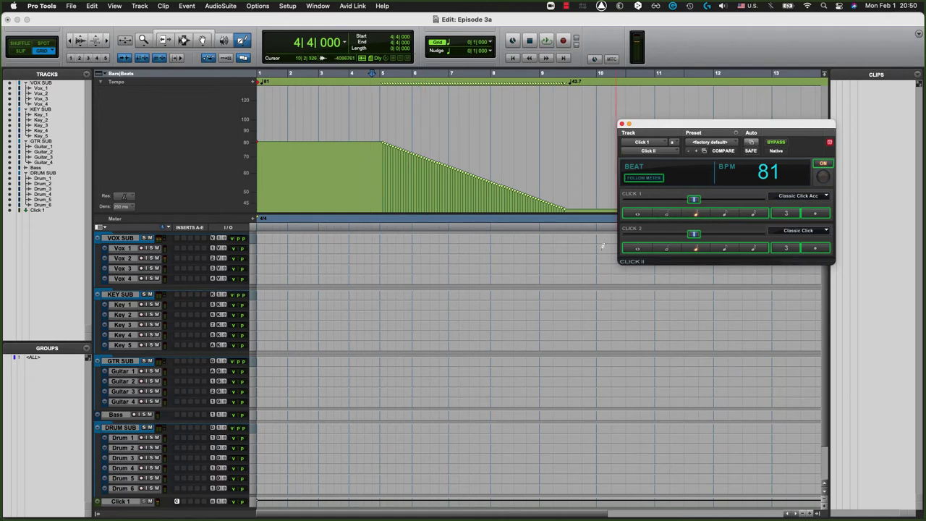
Set Click 2 to eighth notes with Follow Meter off, and raise its level from minimum to just below midway during playback.
left_click(724, 248)
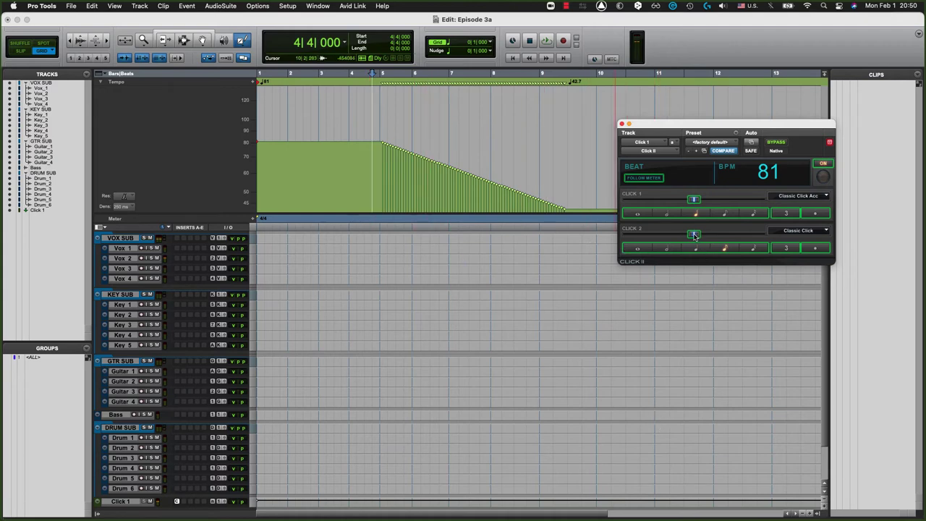
left_click_drag(695, 235, 620, 236)
key("space")
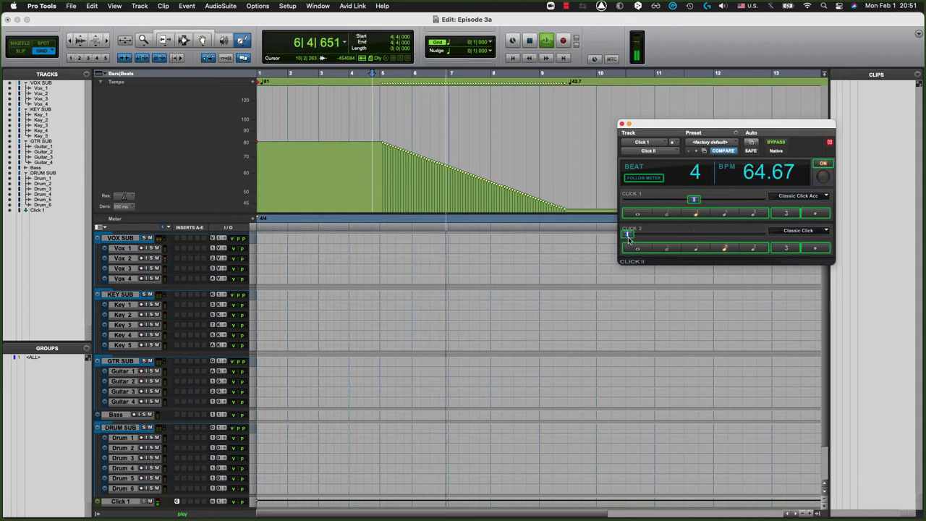
left_click_drag(628, 239, 687, 244)
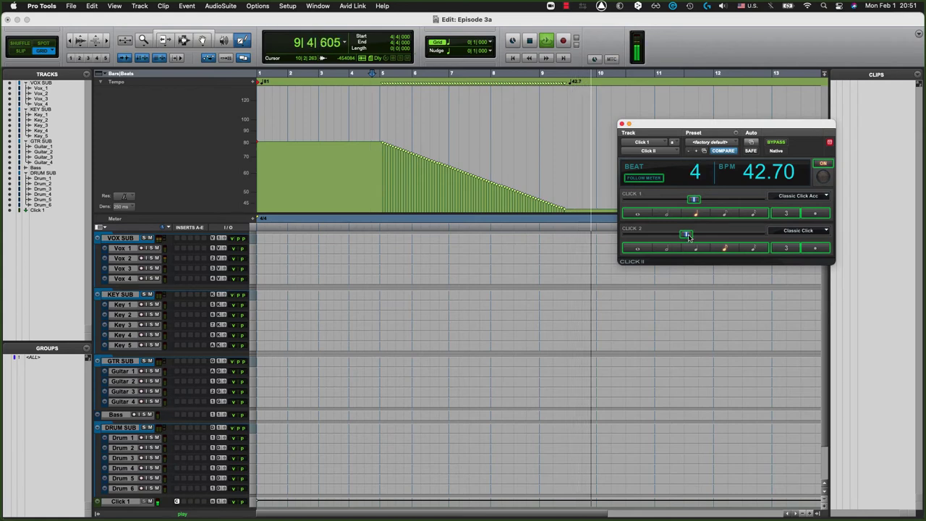
key("space")
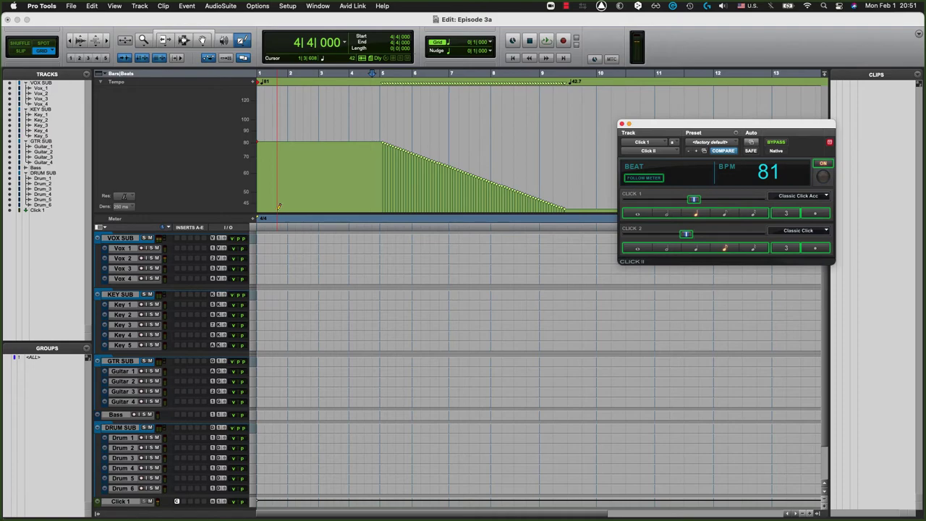
key("super+Tab")
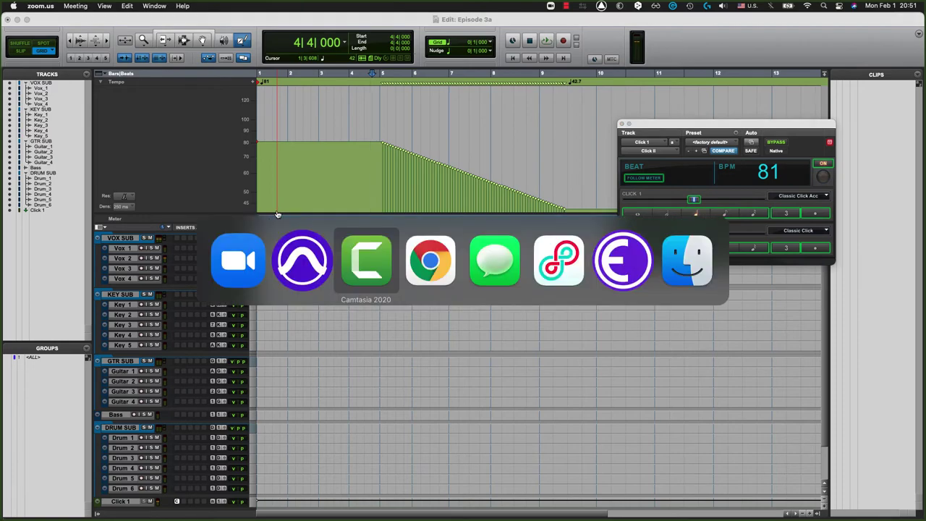
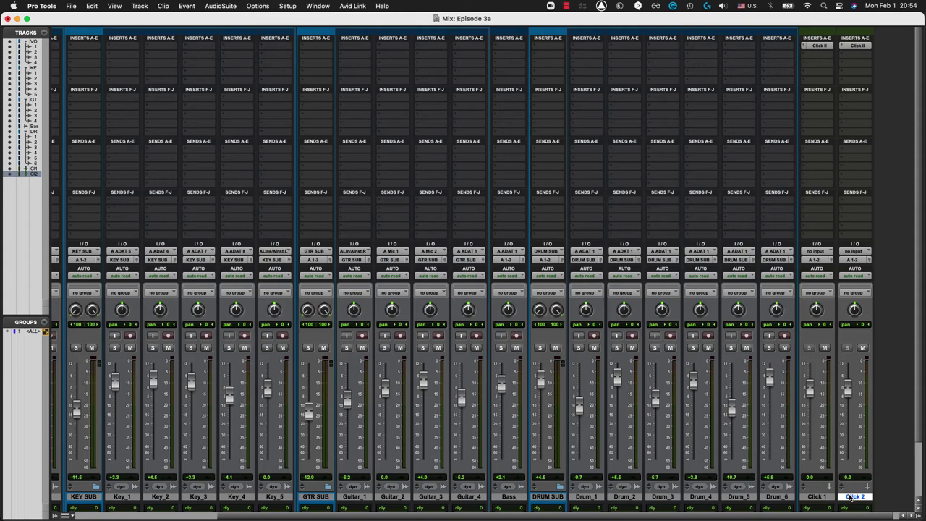
Open the bus paths in I/O Setup and look through the list of existing busses.
scroll(463, 260, "left", 5)
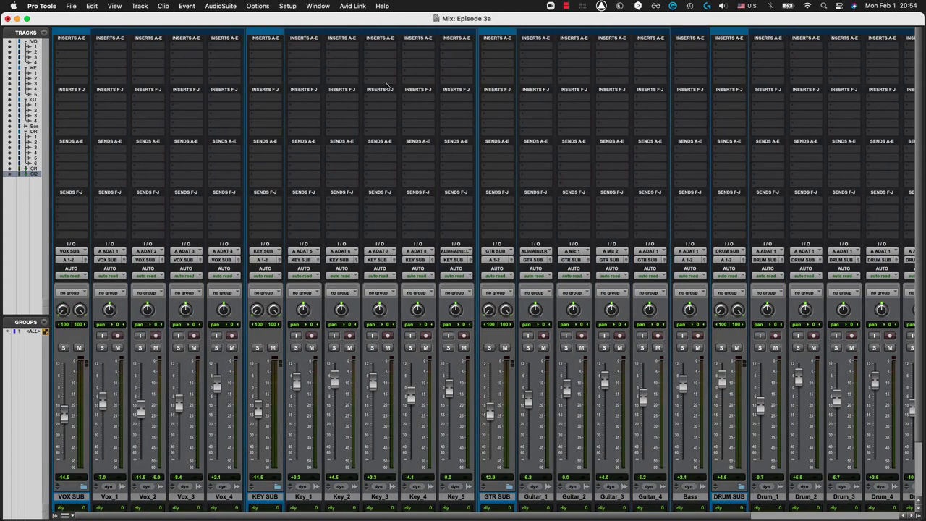
left_click(287, 7)
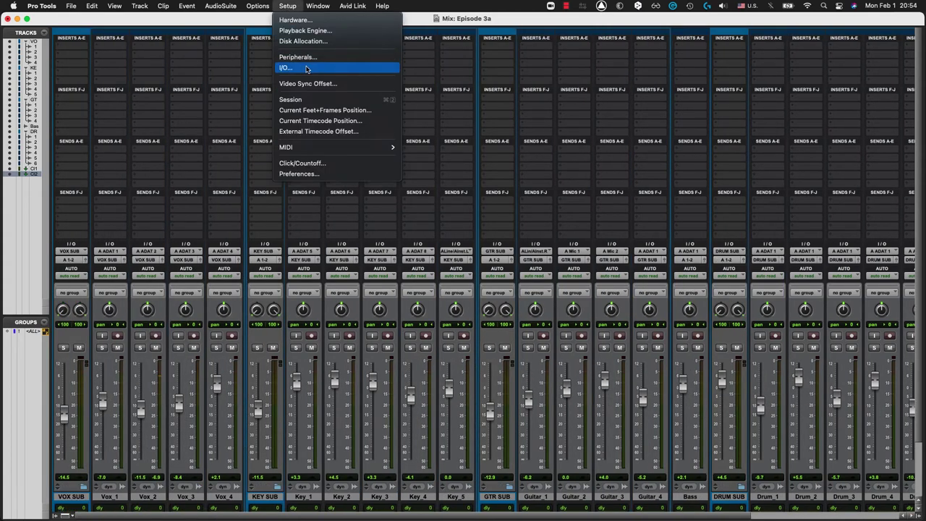
left_click(306, 69)
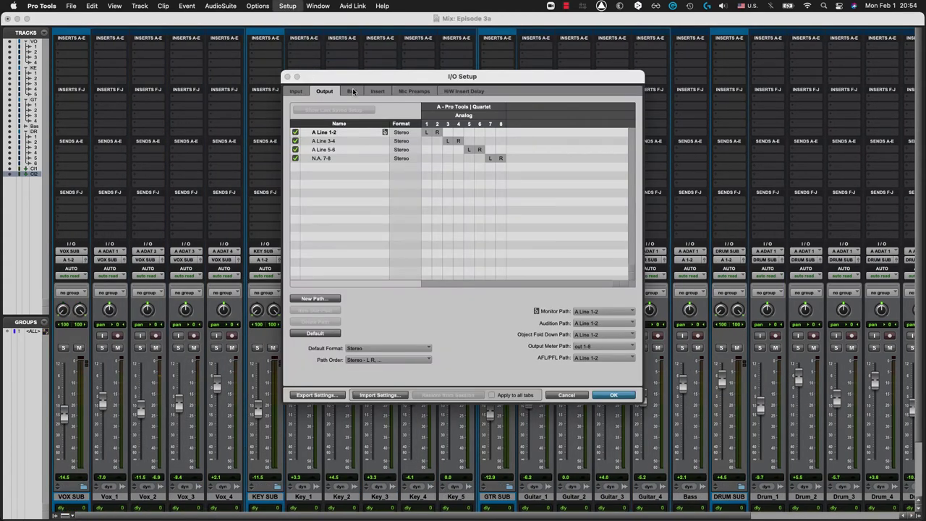
left_click(352, 90)
scroll(383, 181, "down", 5)
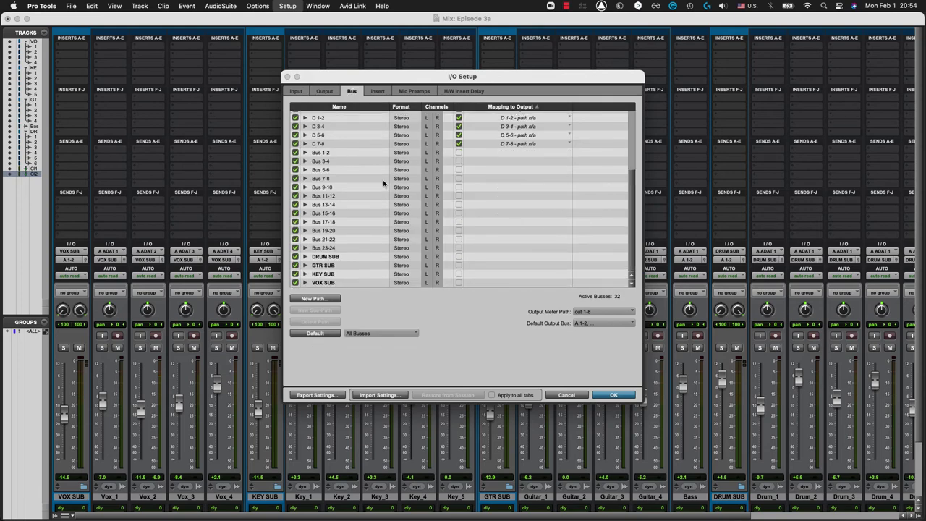
scroll(327, 283, "up", 5)
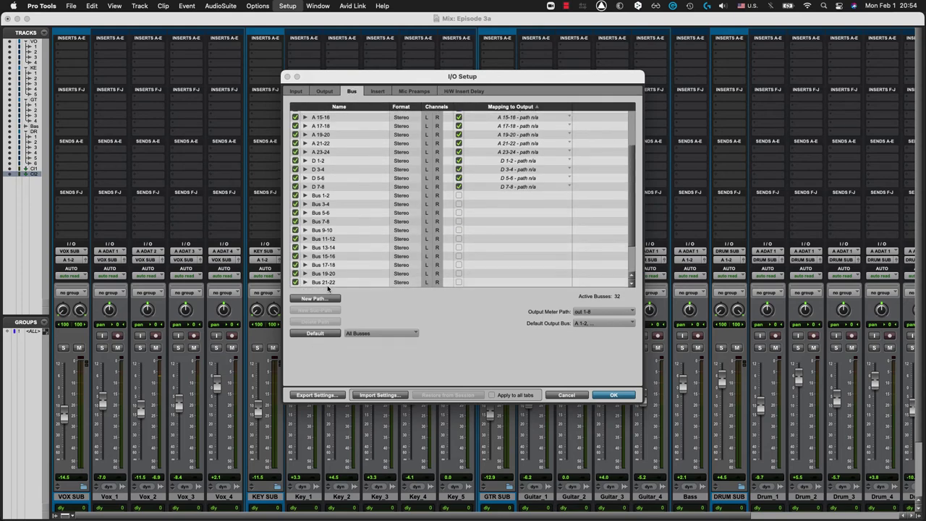
scroll(355, 247, "down", 1)
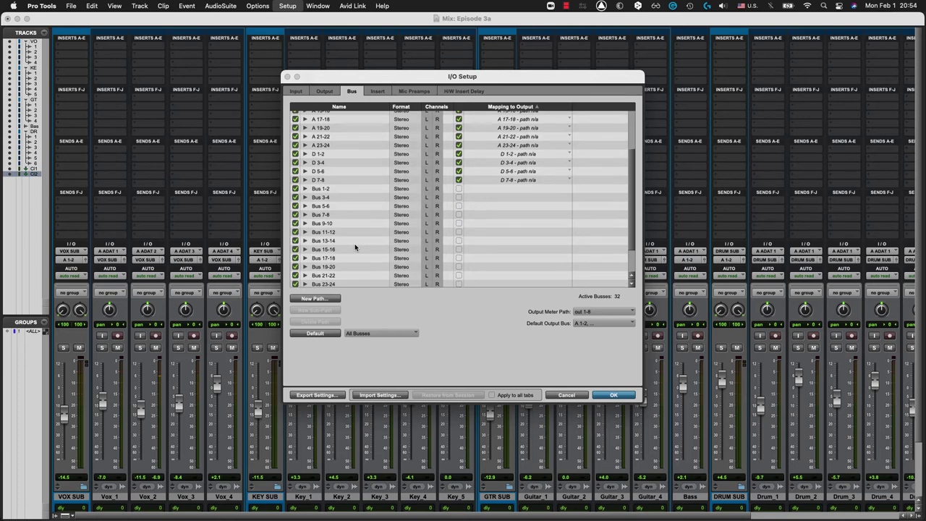
scroll(355, 247, "down", 2)
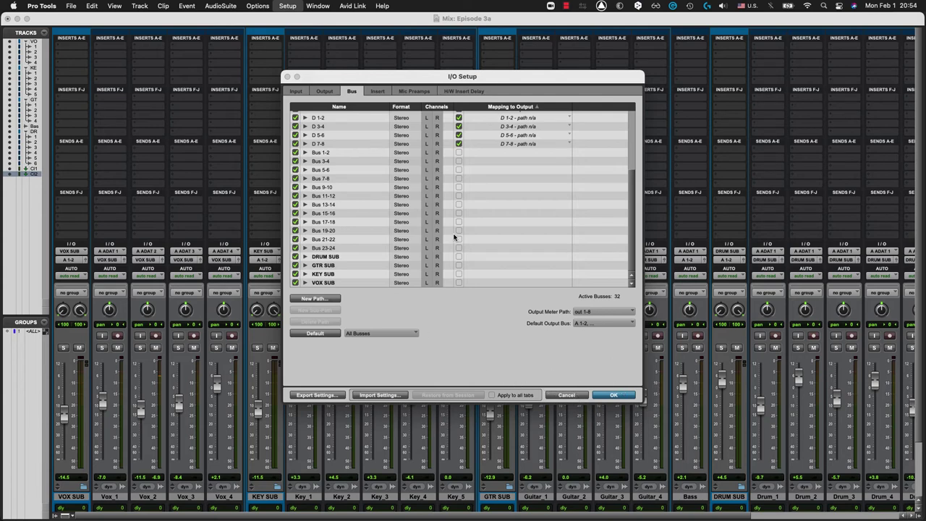
Create one new stereo bus path named CUE and locate it in the bus list.
key("super+n")
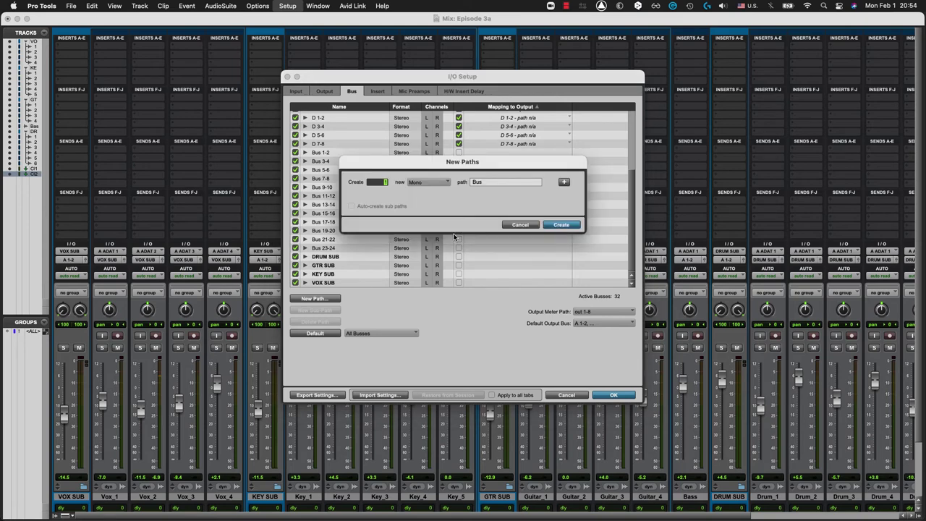
left_click(441, 182)
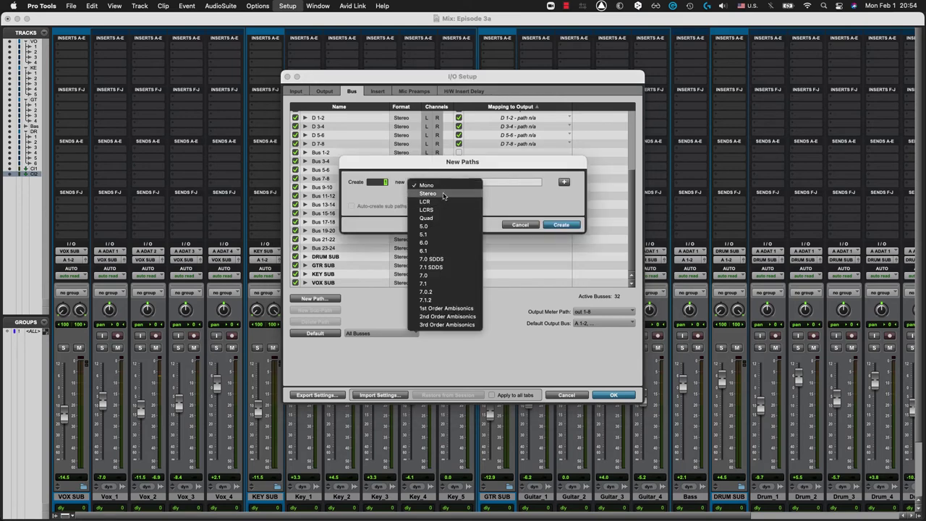
left_click(442, 202)
double_click(495, 181)
type("CUE")
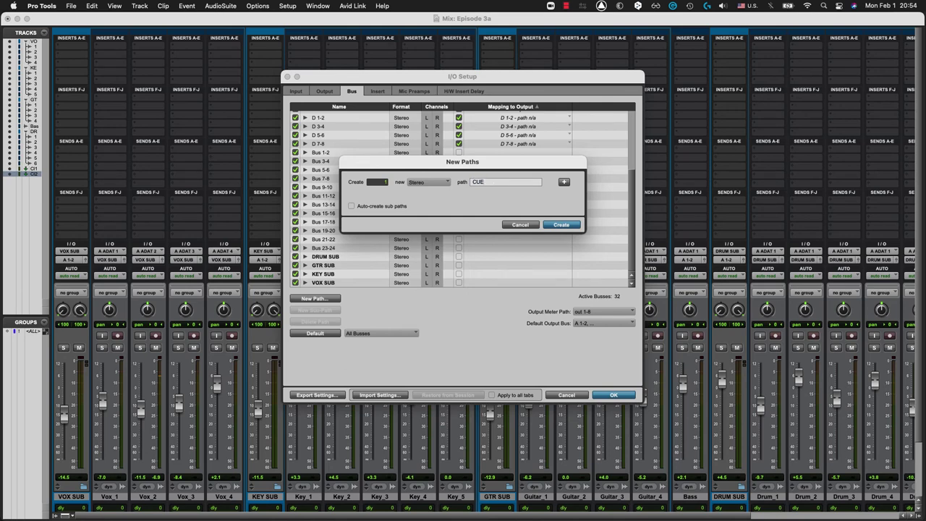
key("Return")
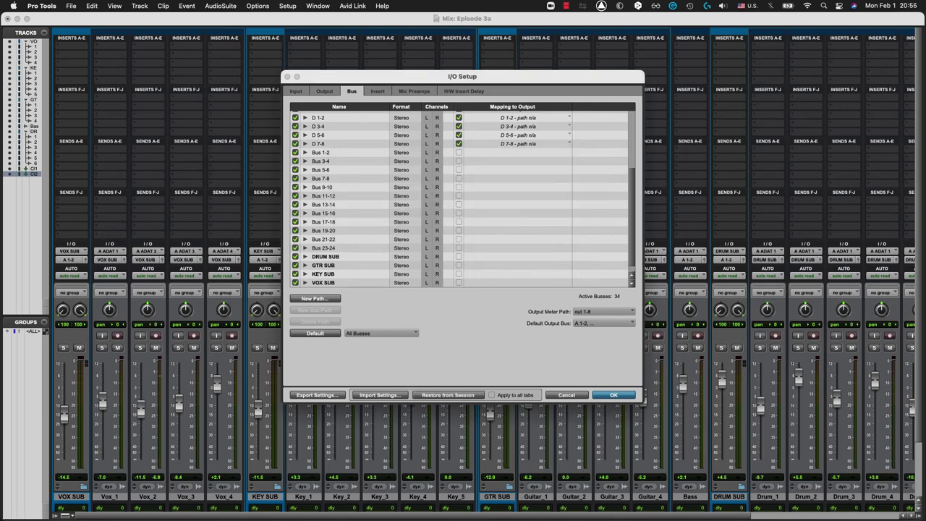
scroll(459, 240, "down", 1)
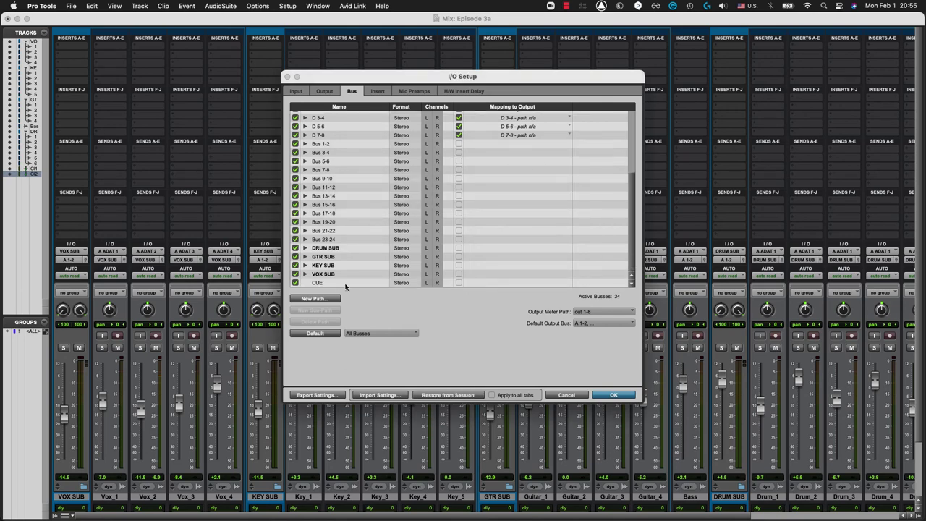
Create a second stereo bus path named CUE in the I/O Setup.
key("super+n")
key("super+Right")
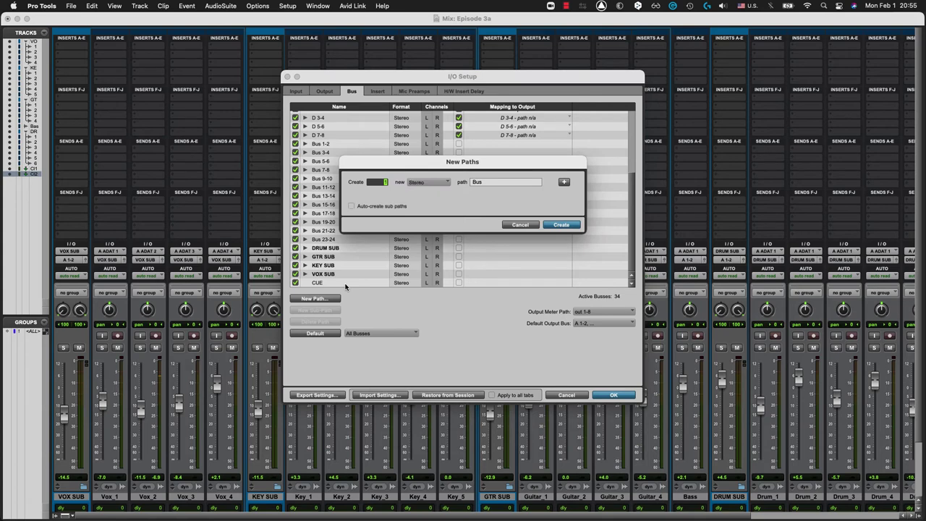
key("Tab")
type("CUE")
key("Return")
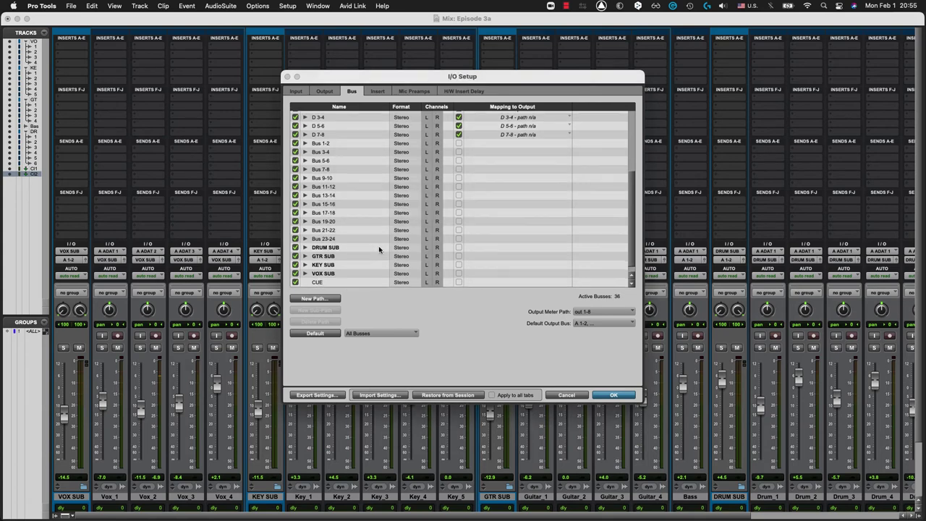
Rename the two cue bus paths CUE 1 and CUE 2.
scroll(379, 248, "down", 1)
double_click(358, 273)
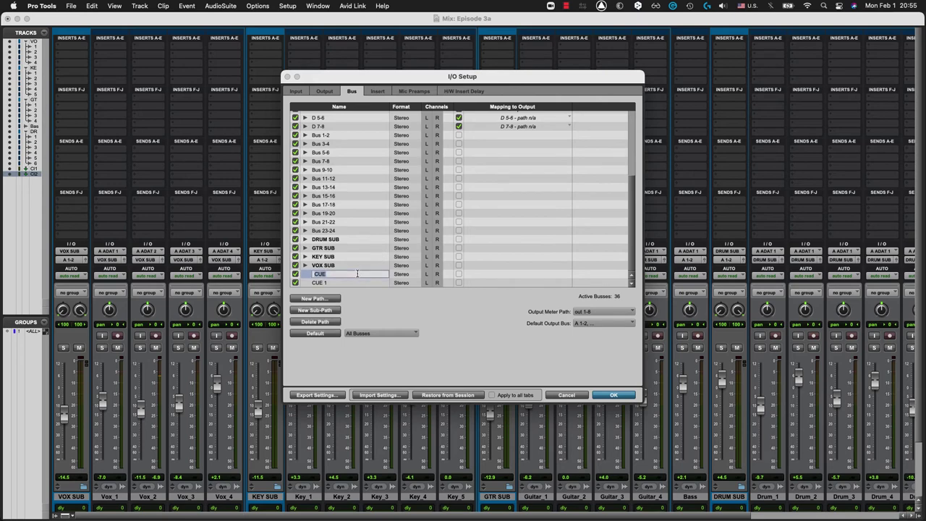
key("Right")
key("Tab")
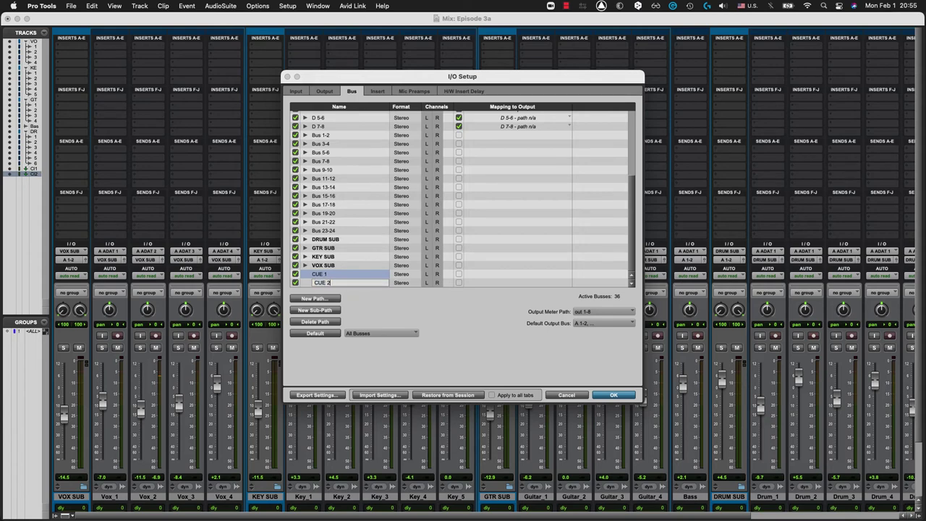
key("Return")
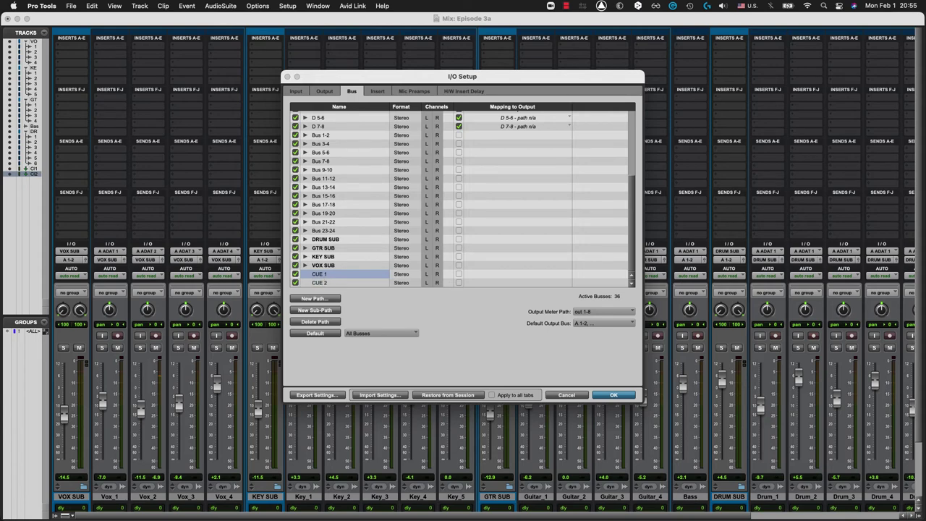
Map CUE 1 to output A Line 3-4 and CUE 2 to A Line 5-6, and accept the I/O Setup.
left_click(459, 273)
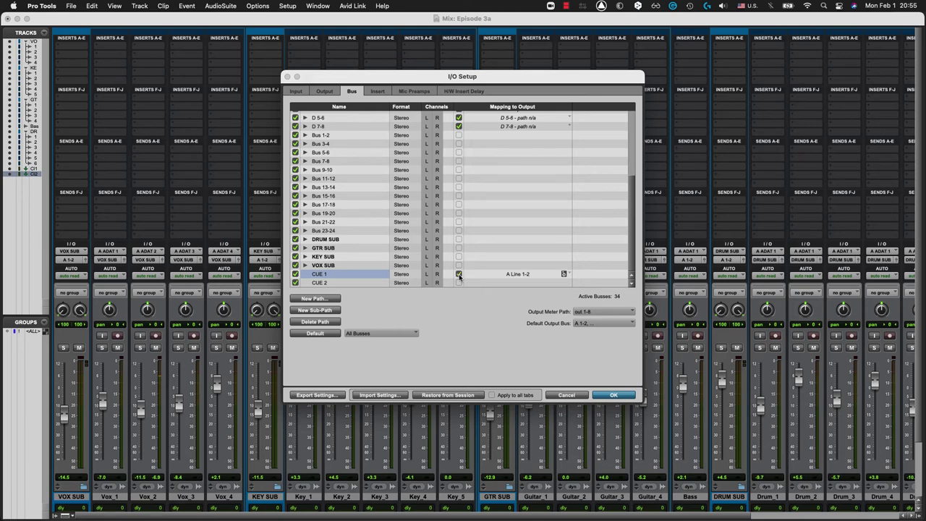
left_click(523, 275)
left_click(522, 285)
left_click(458, 283)
left_click(513, 283)
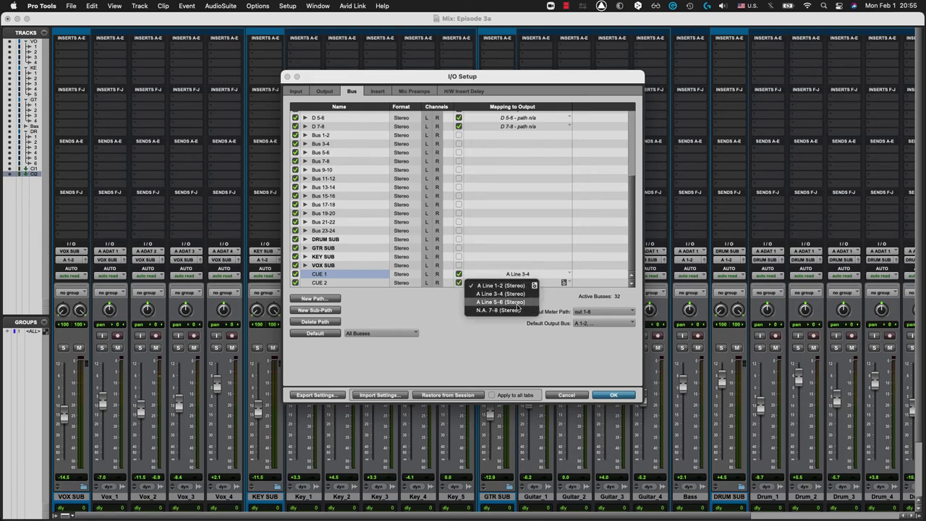
left_click(518, 302)
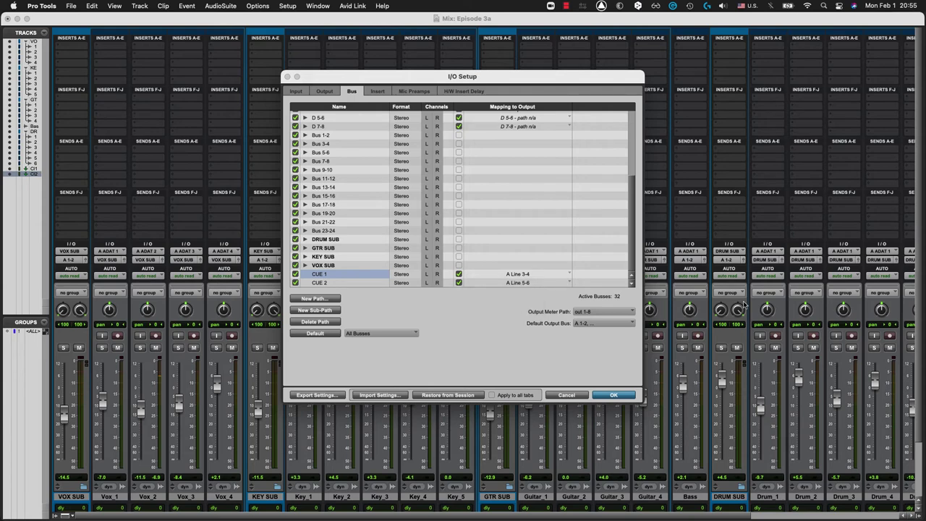
left_click(614, 395)
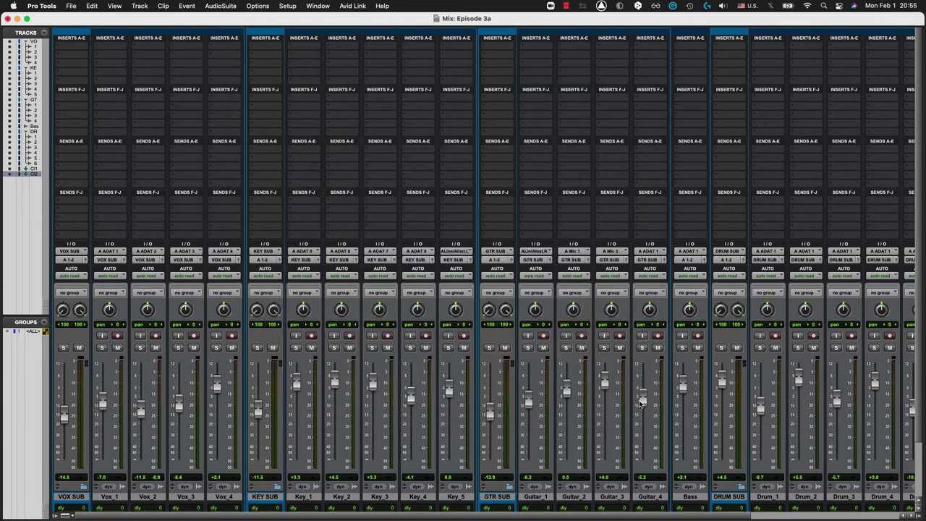
Assign output CUE 1 to send A on all tracks and expand send A to show its mini controls.
left_click(67, 151)
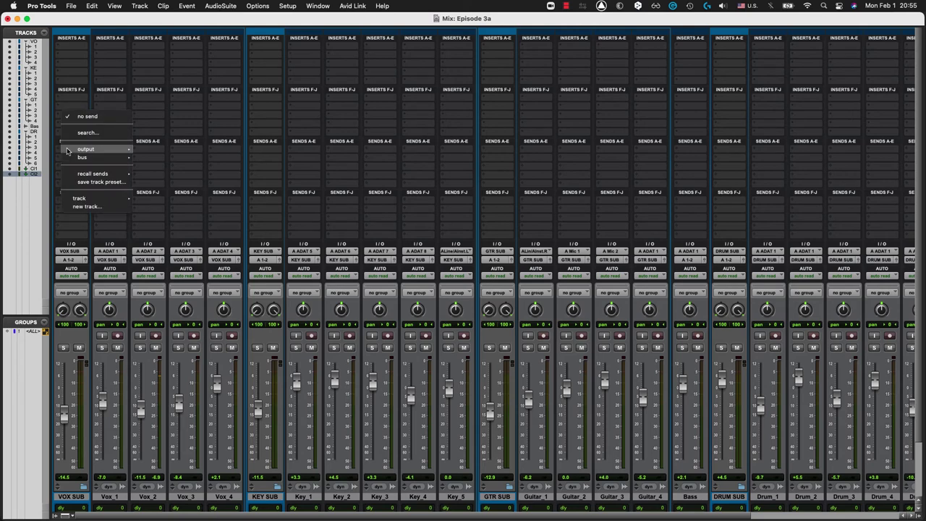
mouse_move(102, 154)
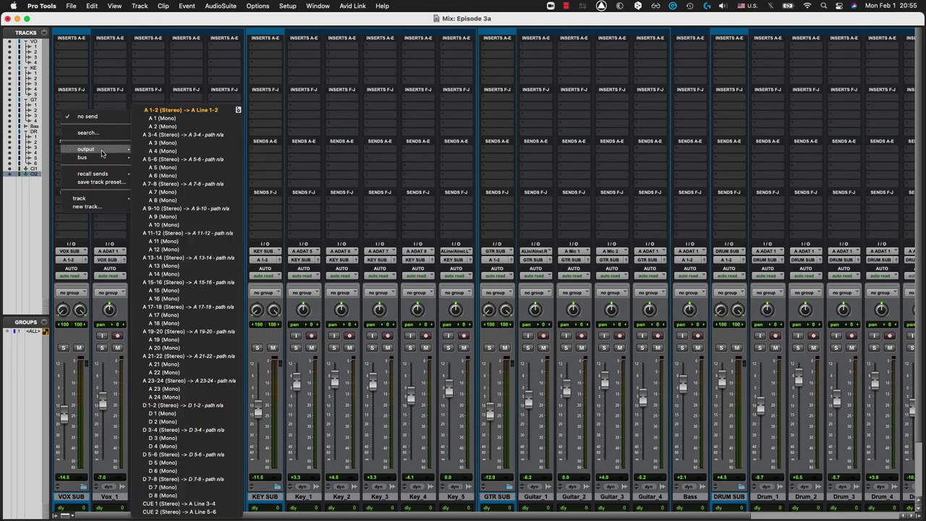
left_click(193, 503, "alt")
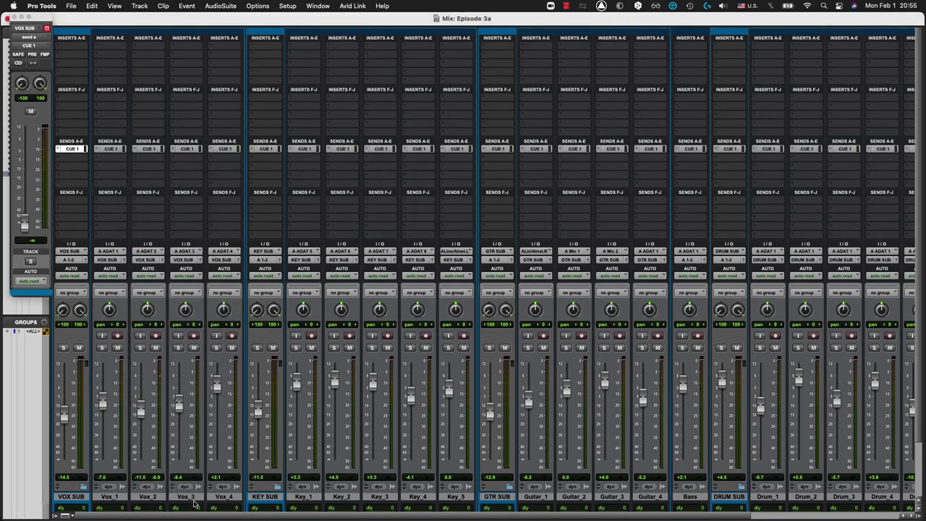
left_click(58, 149, "ctrl+super")
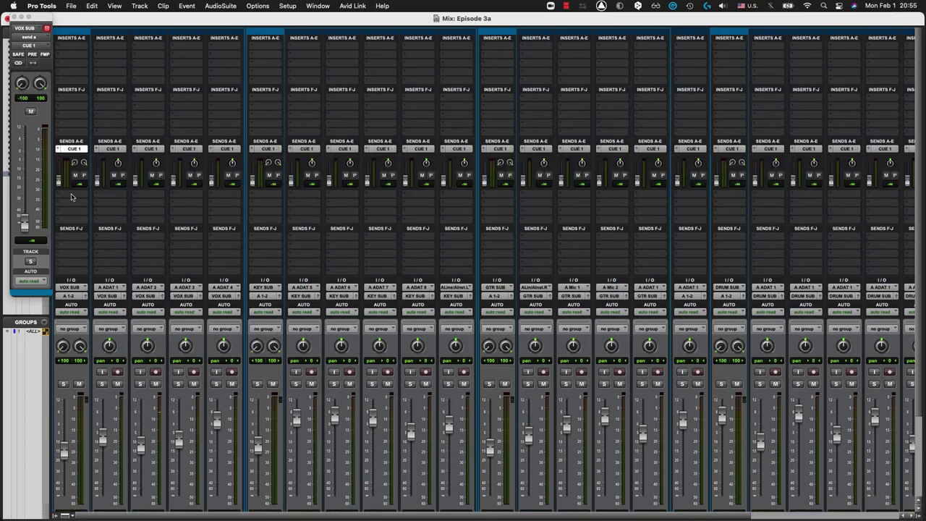
Assign output CUE 2 to send B on all tracks with its mini controls shown, and close the floating send window.
left_click(72, 148)
mouse_move(90, 194)
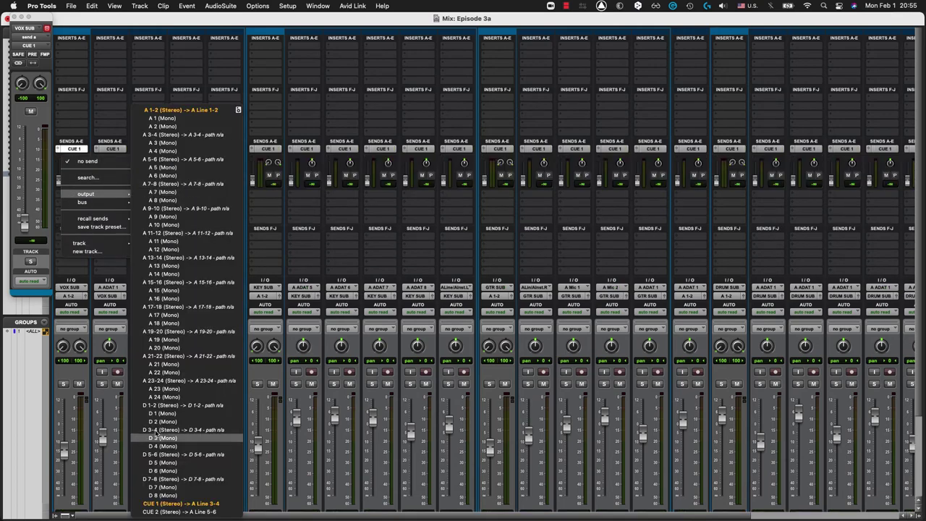
left_click(164, 511)
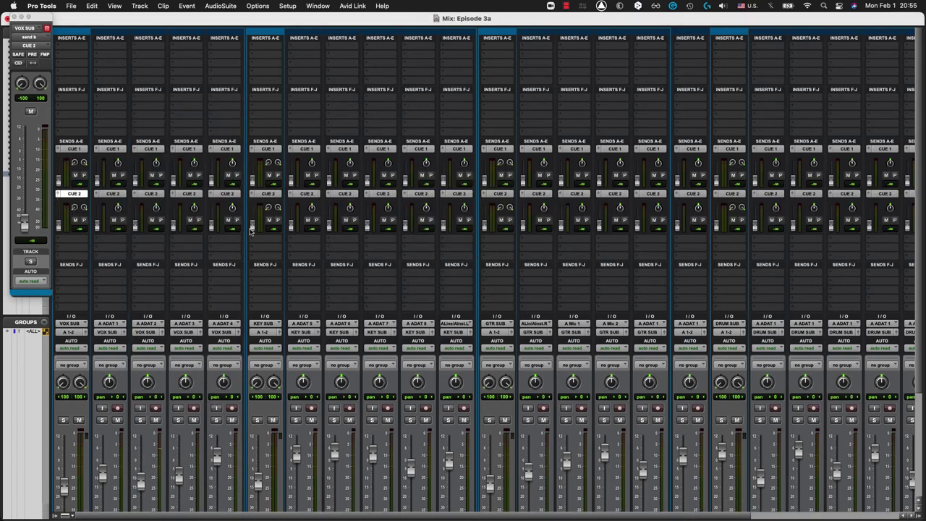
scroll(255, 275, "down", 3)
scroll(255, 275, "up", 1)
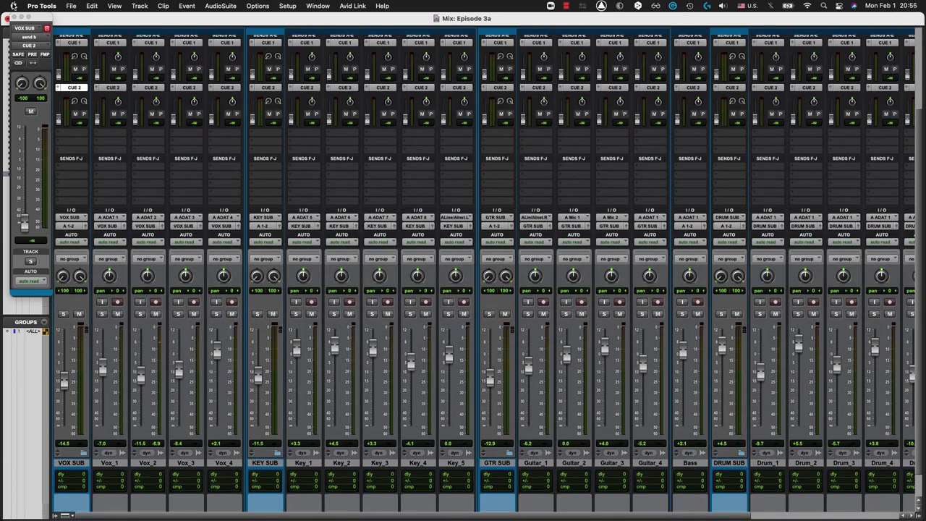
left_click(16, 21)
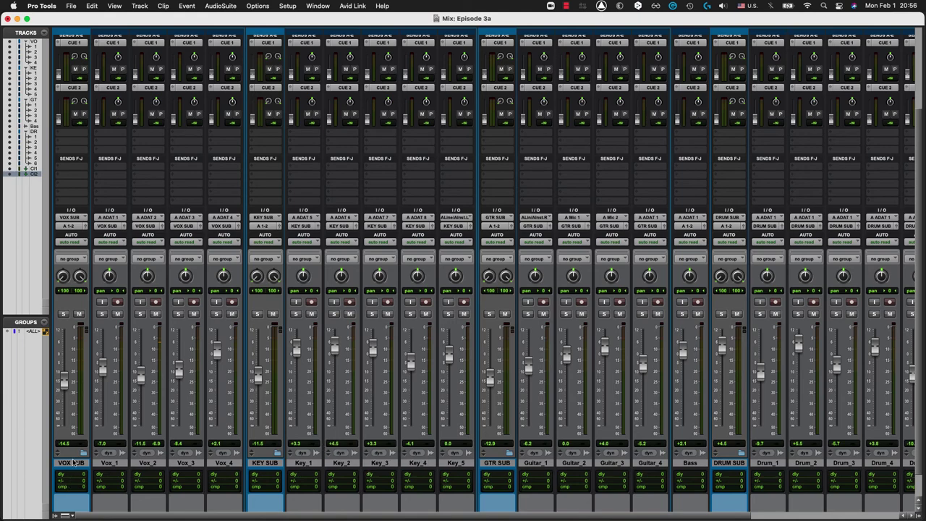
Select all tracks and copy their current volume values to Send A.
left_click(73, 461, "alt")
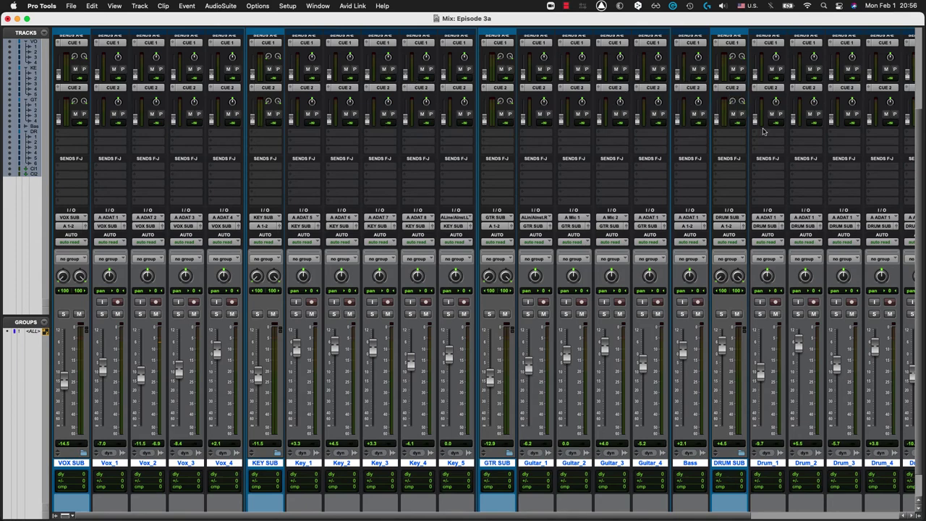
scroll(734, 150, "right", 5)
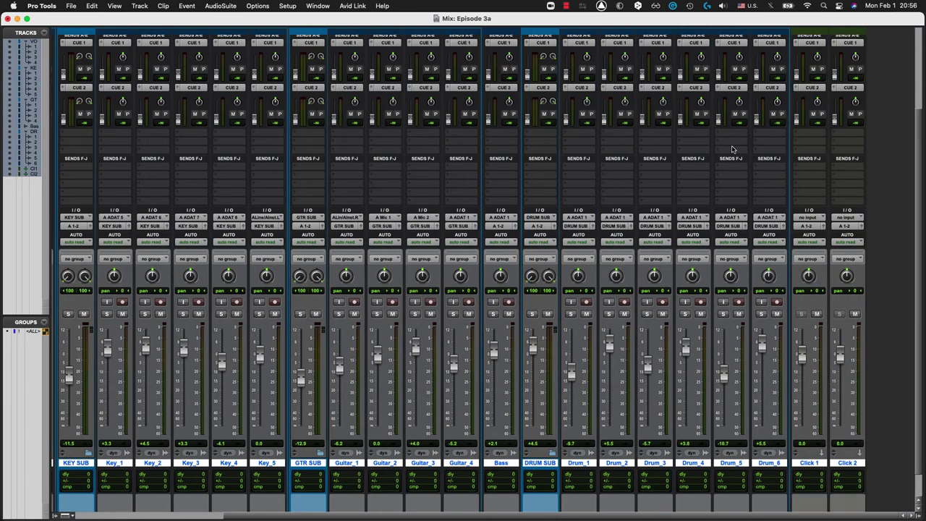
scroll(733, 150, "left", 5)
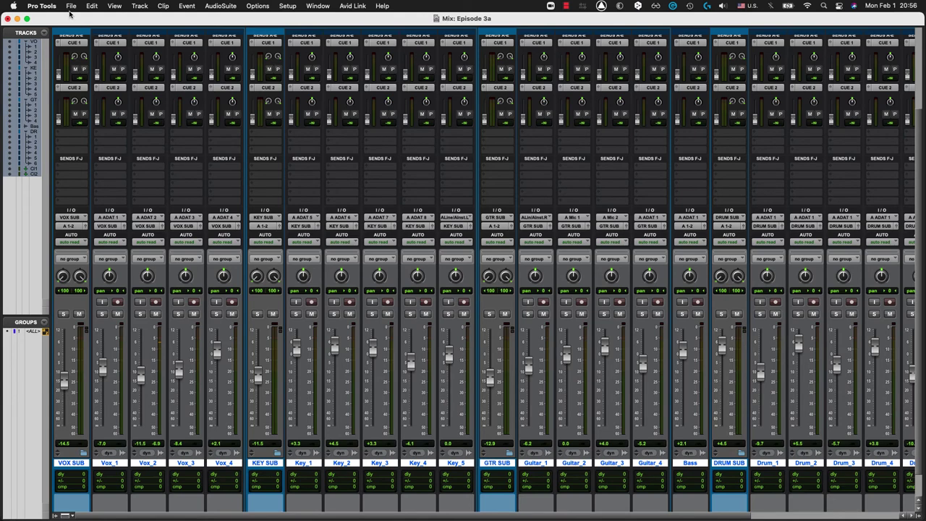
left_click(92, 6)
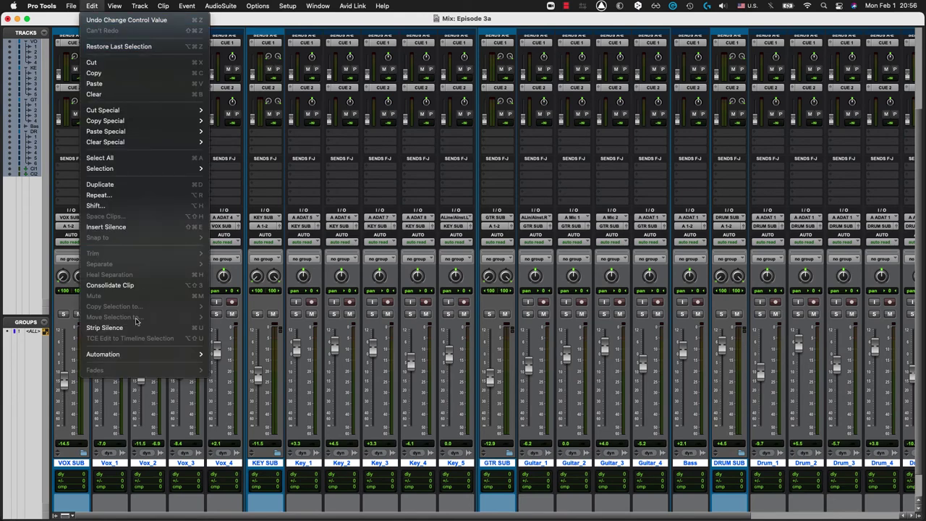
mouse_move(123, 354)
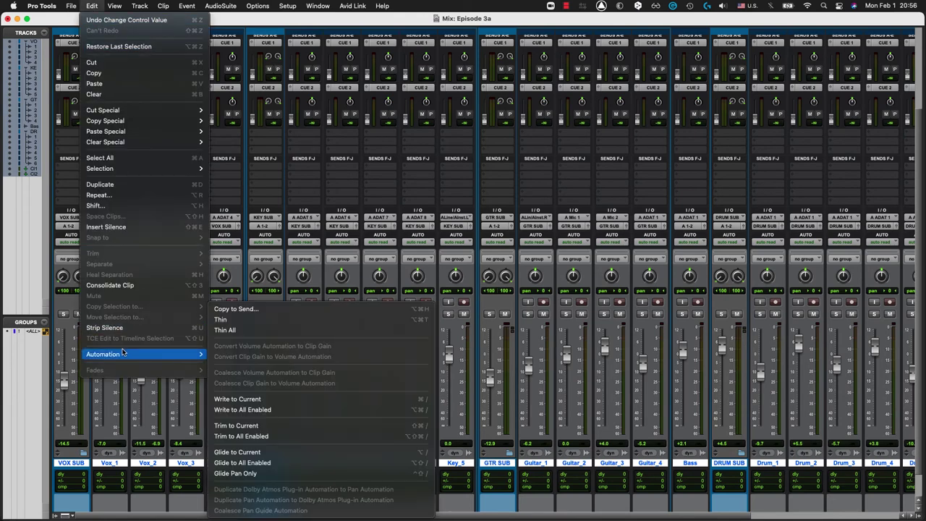
left_click(300, 310)
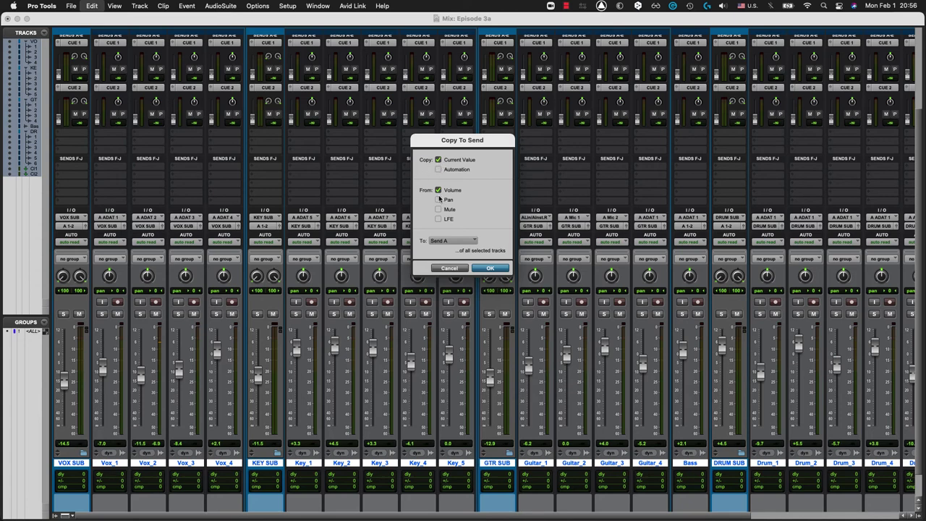
left_click(495, 268)
left_click(492, 269)
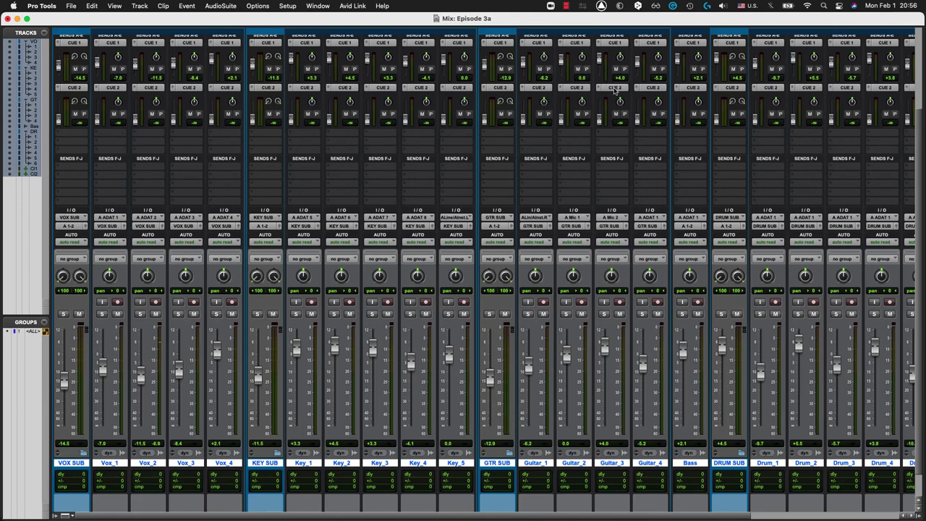
Copy the current volume values of all selected tracks to Send B.
left_click(93, 7)
mouse_move(124, 355)
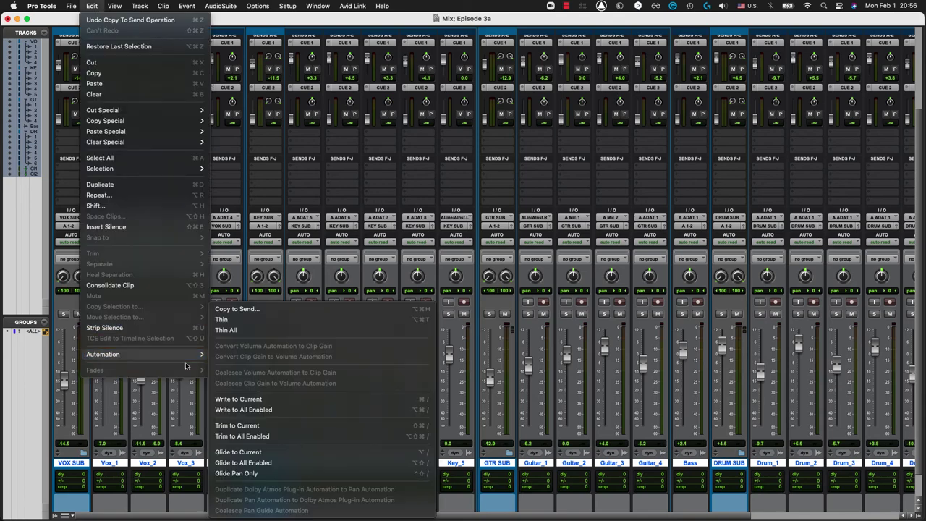
left_click(275, 309)
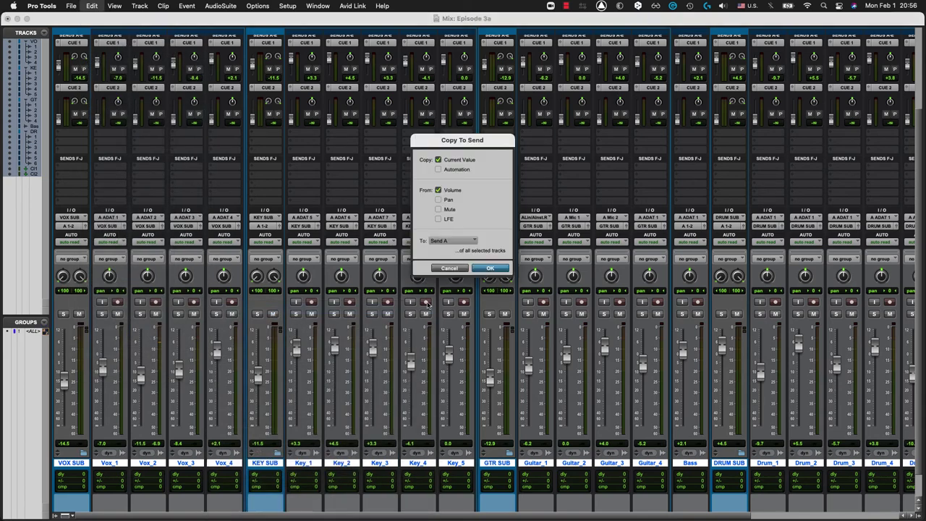
left_click(468, 241)
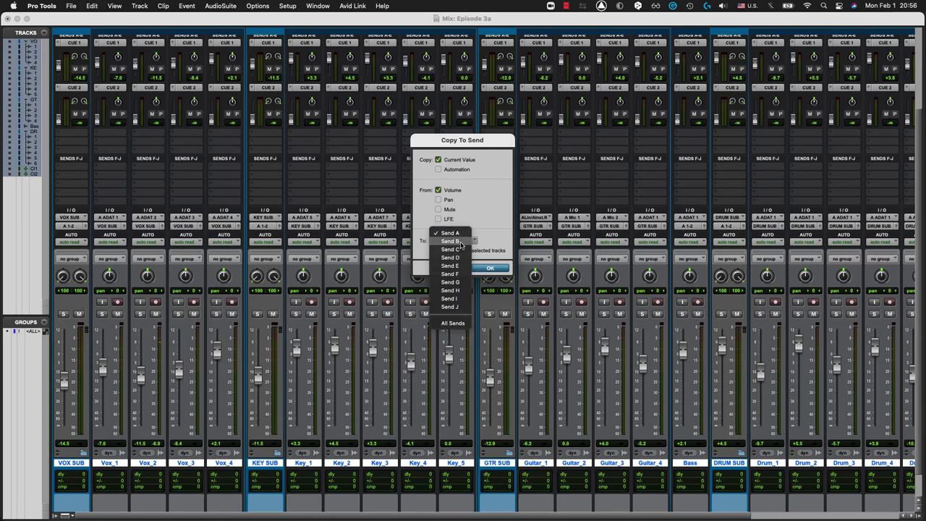
left_click(463, 250)
left_click(499, 269)
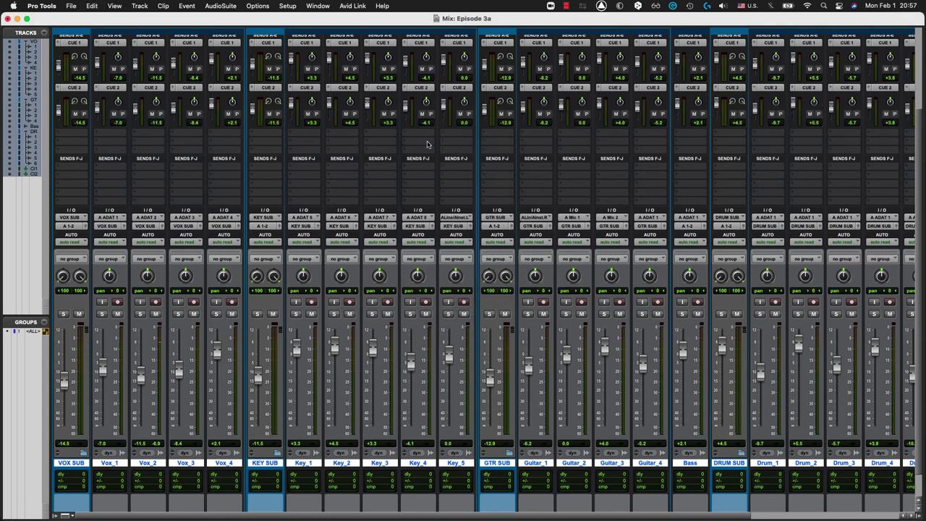
Raise the Bass track's CUE 2 send to +7.4 dB, and mute CUE 1 on Click 1 and CUE 2 on Click 2.
scroll(614, 209, "right", 10)
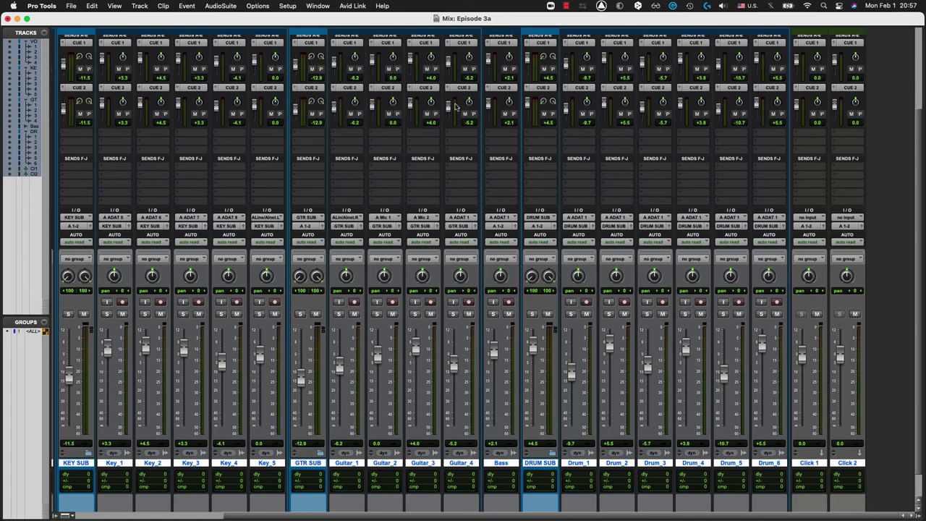
left_click_drag(488, 105, 491, 103)
left_click(813, 70)
left_click(851, 114)
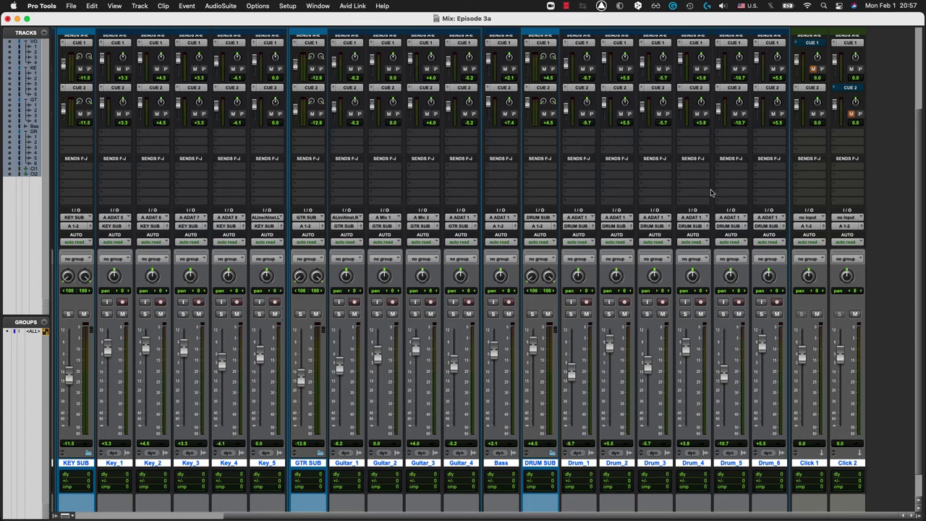
Switch the CUE 2 sends on all tracks to pre-fader.
left_click(781, 114, "alt")
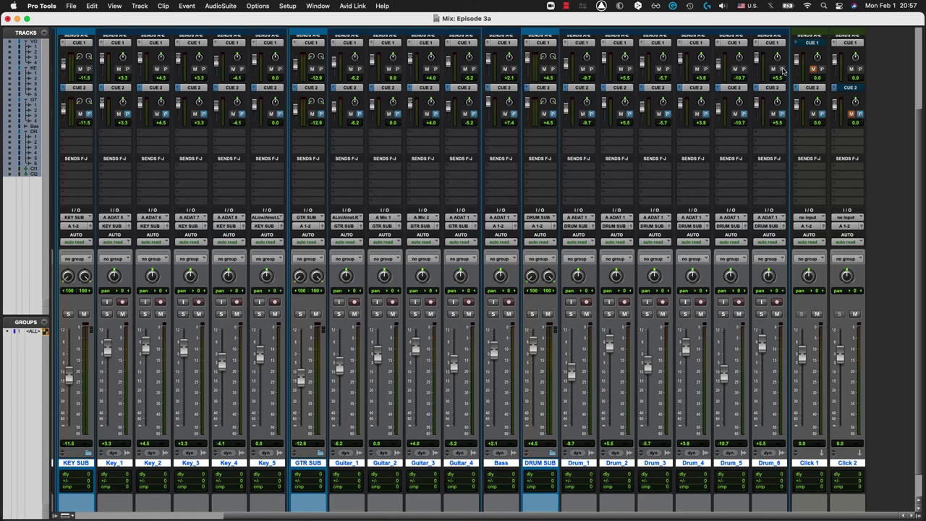